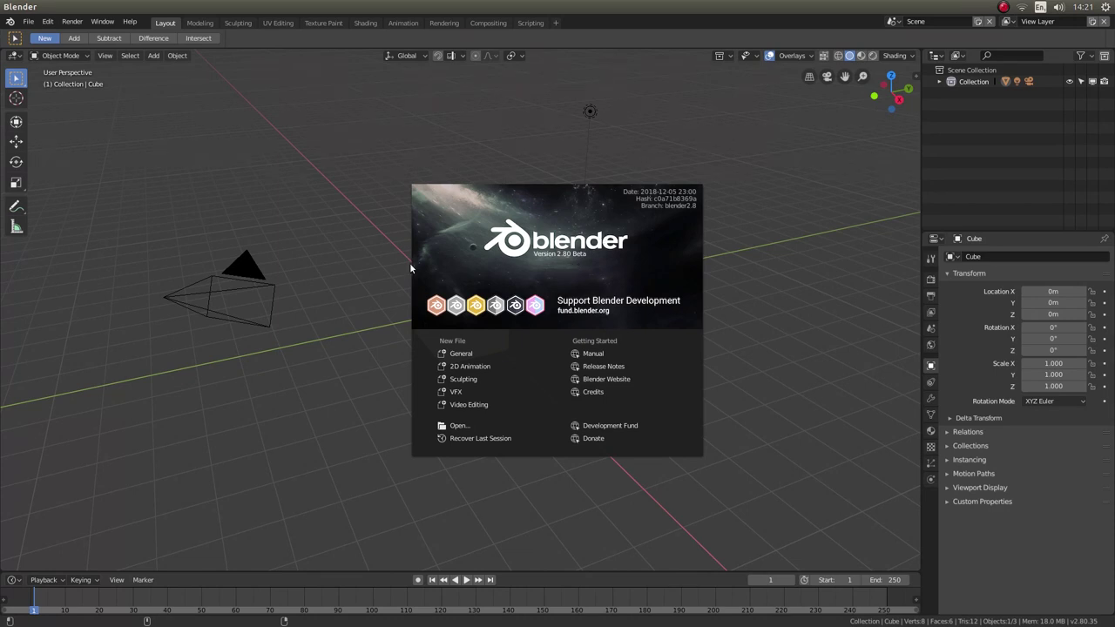
Close the startup splash screen to reveal the default cube scene.
{"action": "left_click", "coordinate": [560, 261]}
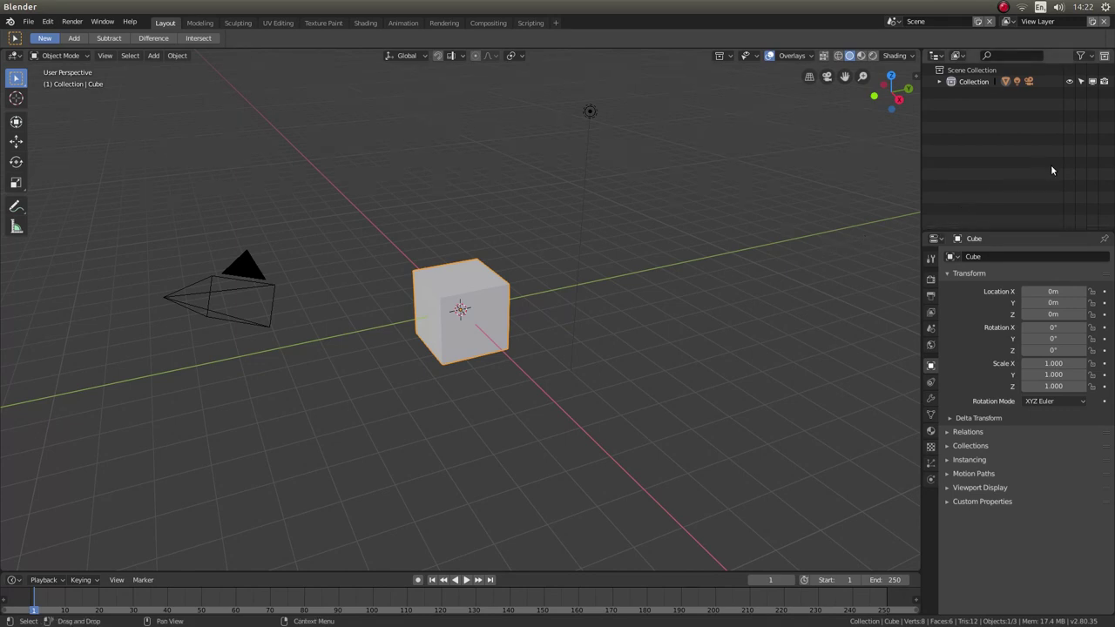
Browse the Properties tabs, then set the Render Engine to Cycles in the Render tab.
{"action": "left_click", "coordinate": [930, 260]}
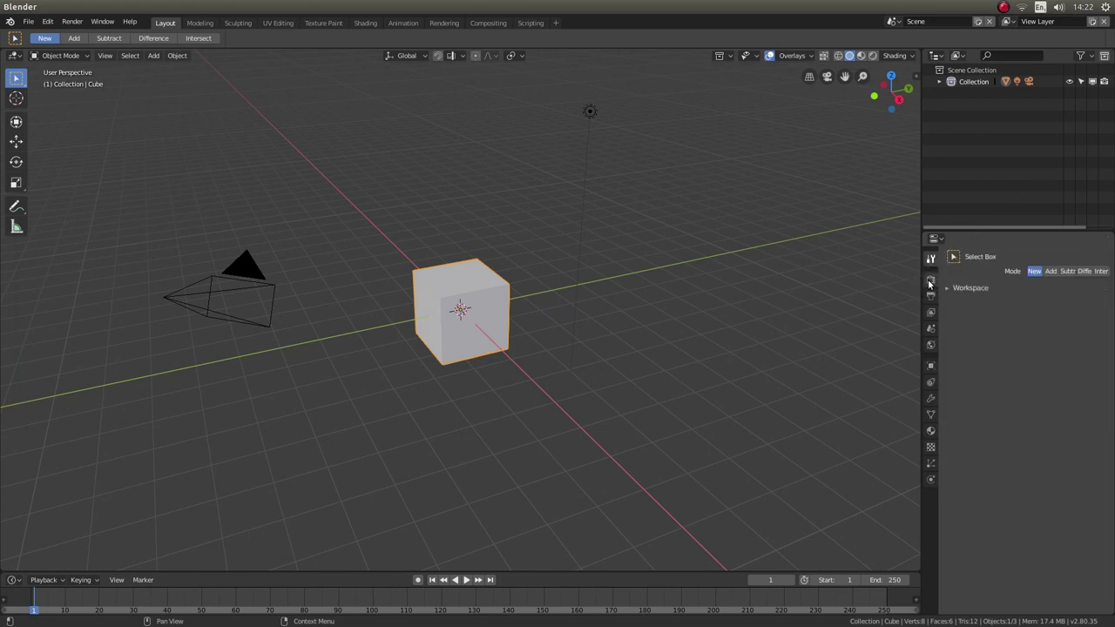
{"action": "left_click", "coordinate": [930, 279]}
{"action": "left_click", "coordinate": [931, 296]}
{"action": "left_click", "coordinate": [930, 312]}
{"action": "left_click", "coordinate": [930, 329]}
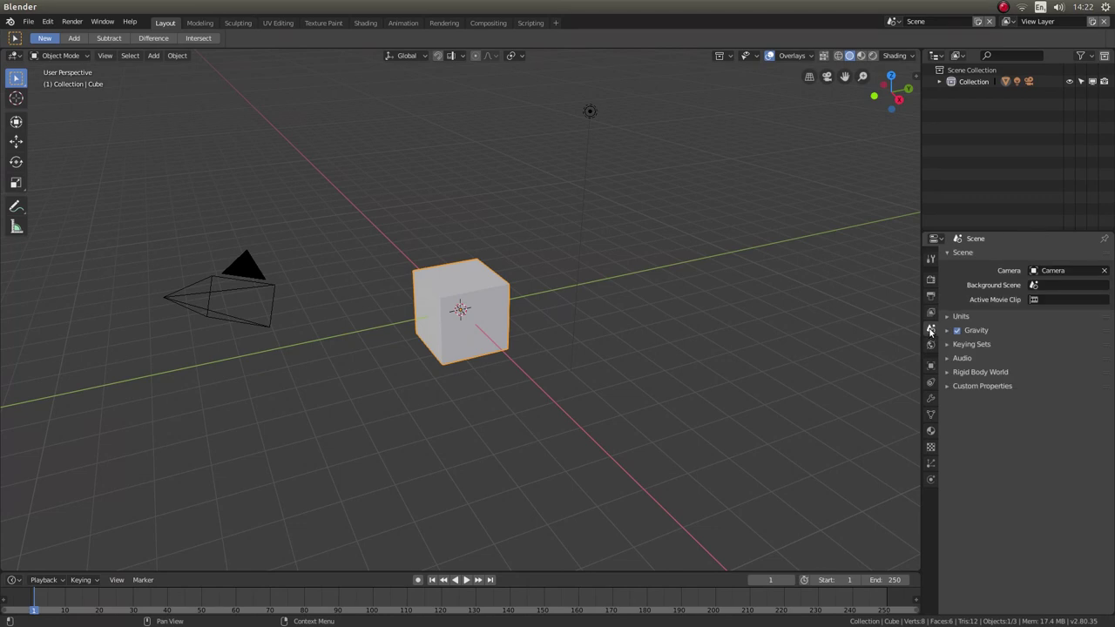
{"action": "left_click", "coordinate": [930, 280]}
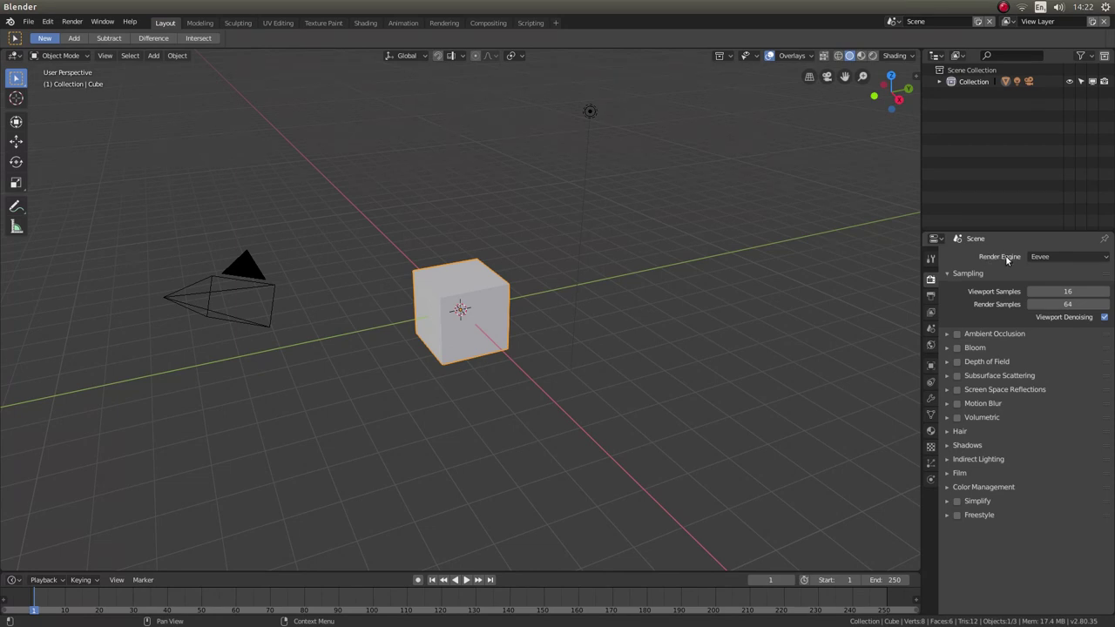
{"action": "left_click", "coordinate": [1059, 256]}
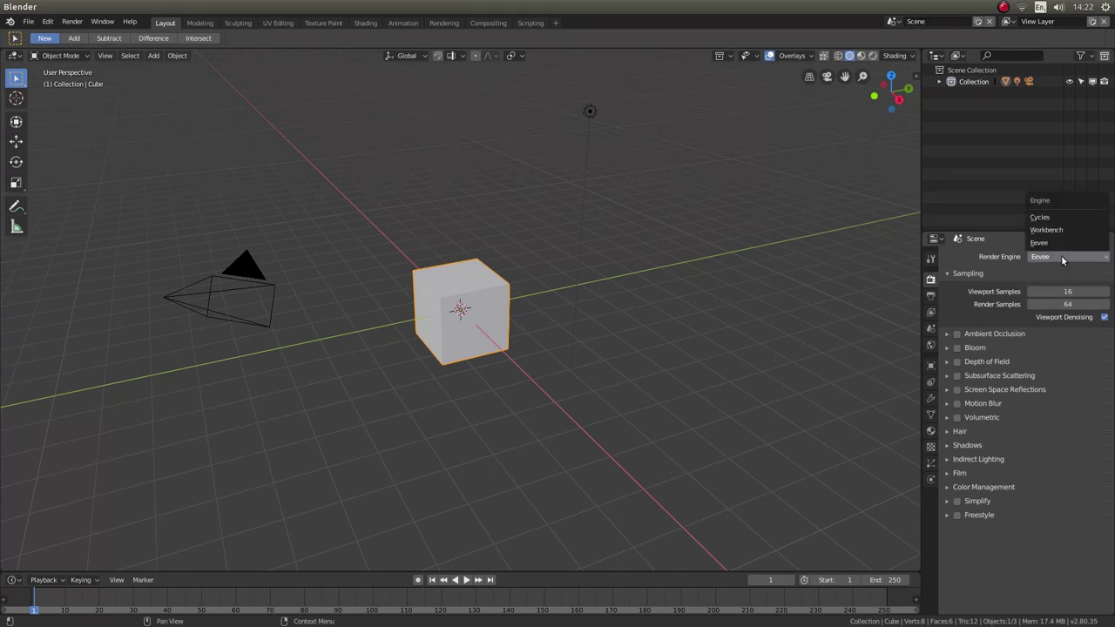
{"action": "left_click", "coordinate": [1055, 218]}
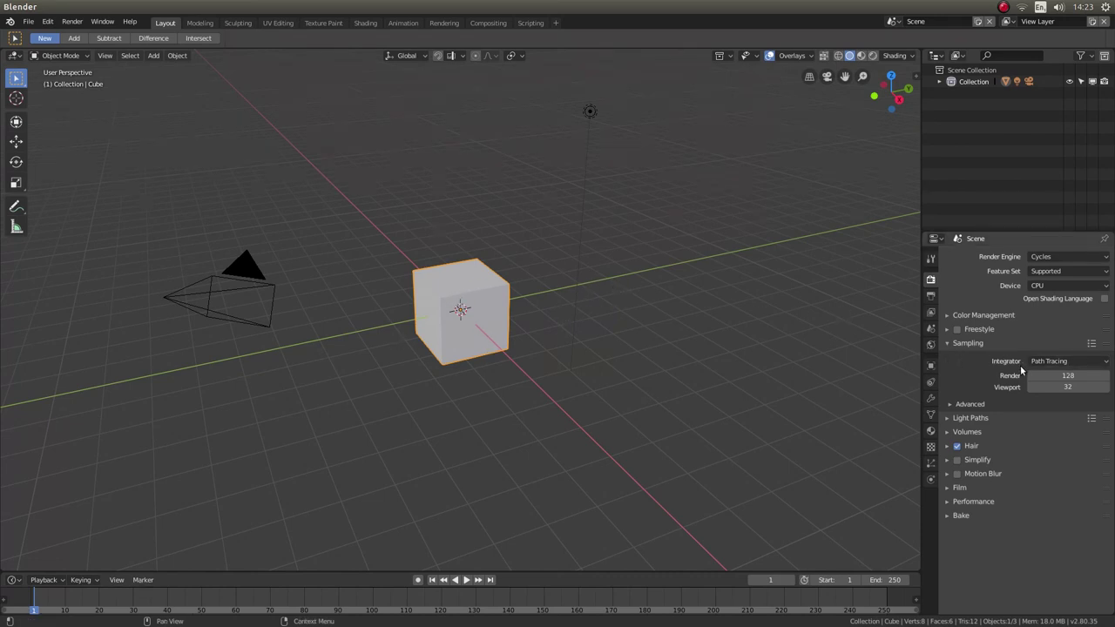
Set the Cycles Sampling Render samples to 32.
{"action": "left_click", "coordinate": [1076, 376]}
{"action": "type", "text": "32"}
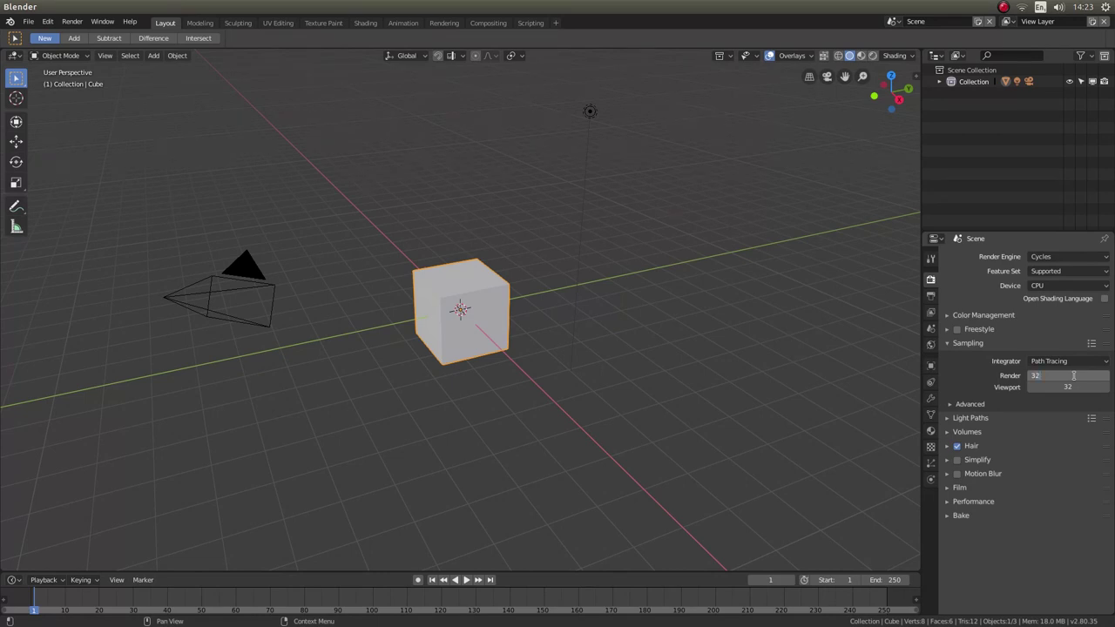
{"action": "key", "text": "Return"}
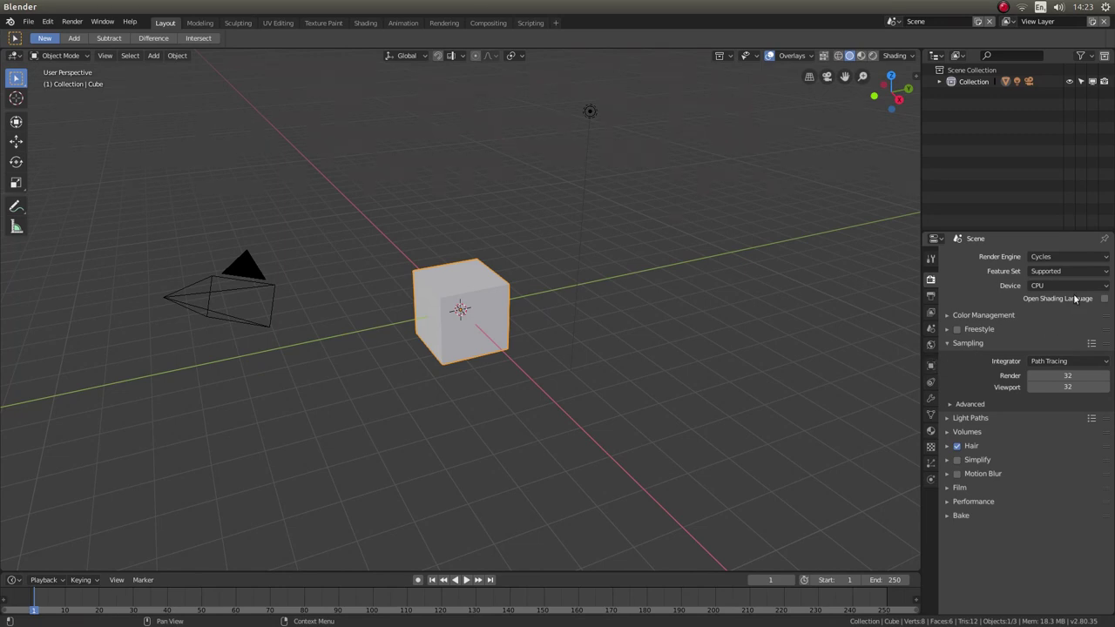
In the Output tab, set Frame End to 100 and Frame Rate to 25 fps.
{"action": "left_click", "coordinate": [931, 298]}
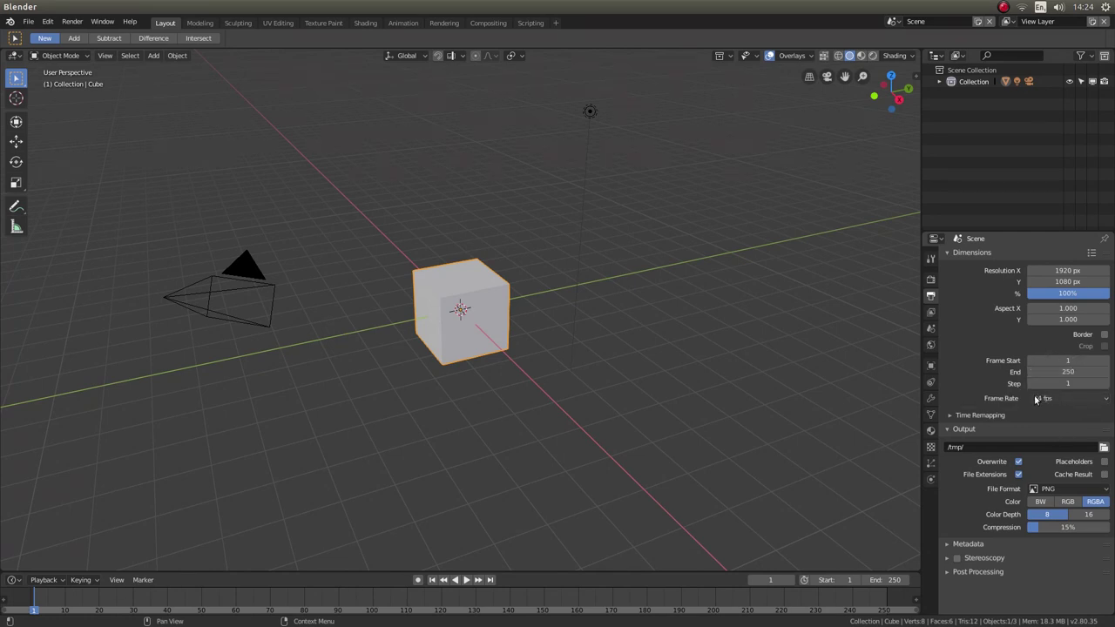
{"action": "left_click", "coordinate": [1077, 371]}
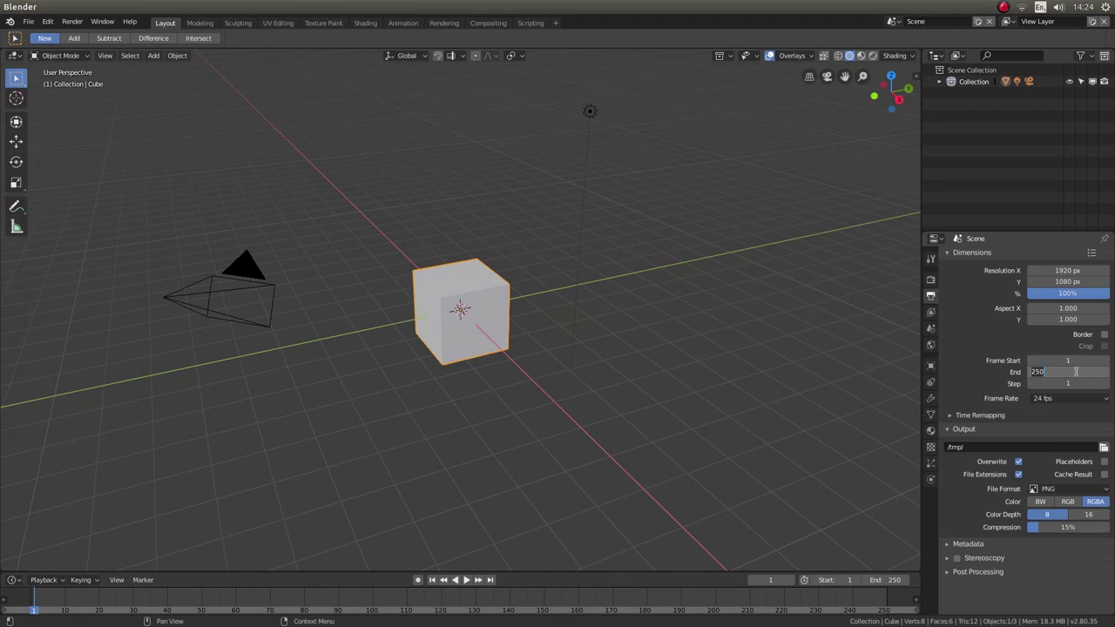
{"action": "type", "text": "100"}
{"action": "key", "text": "Return"}
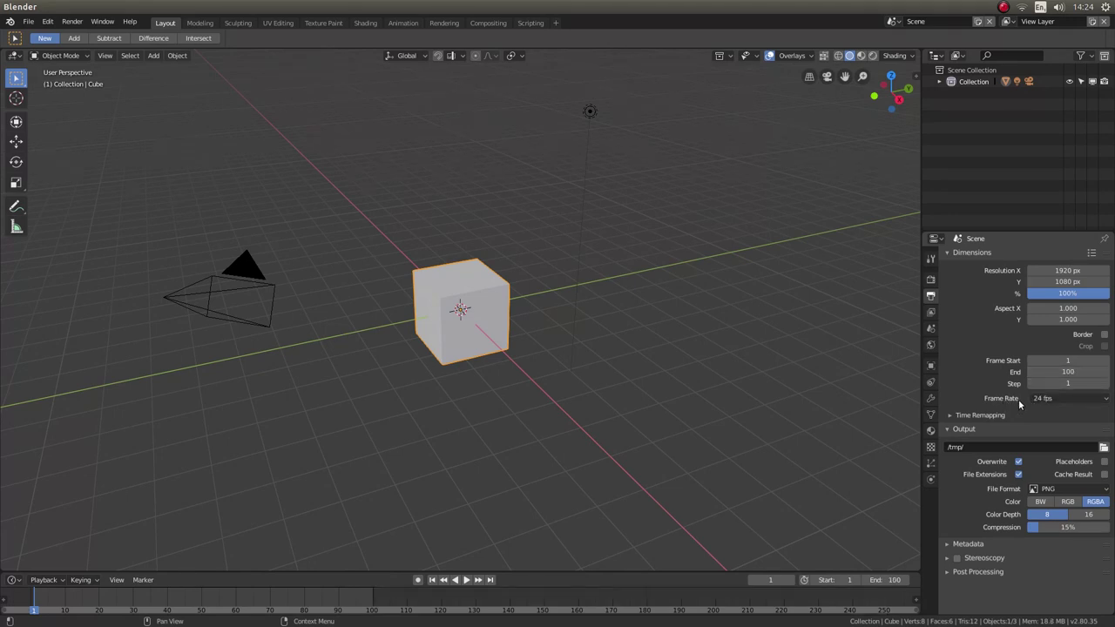
{"action": "left_click", "coordinate": [1070, 401]}
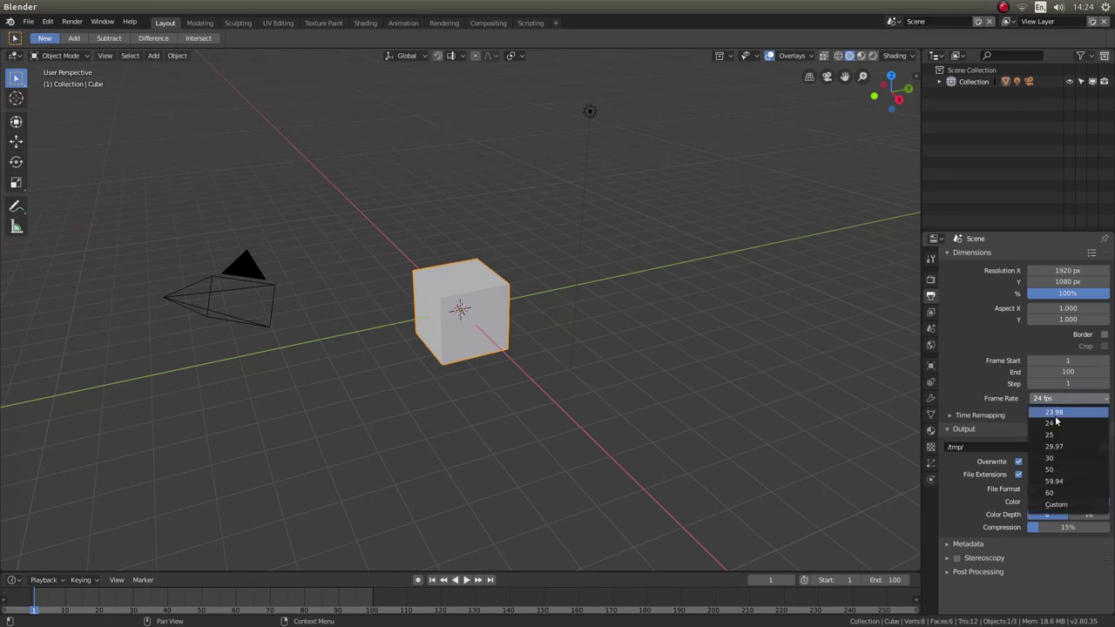
{"action": "left_click", "coordinate": [1060, 435]}
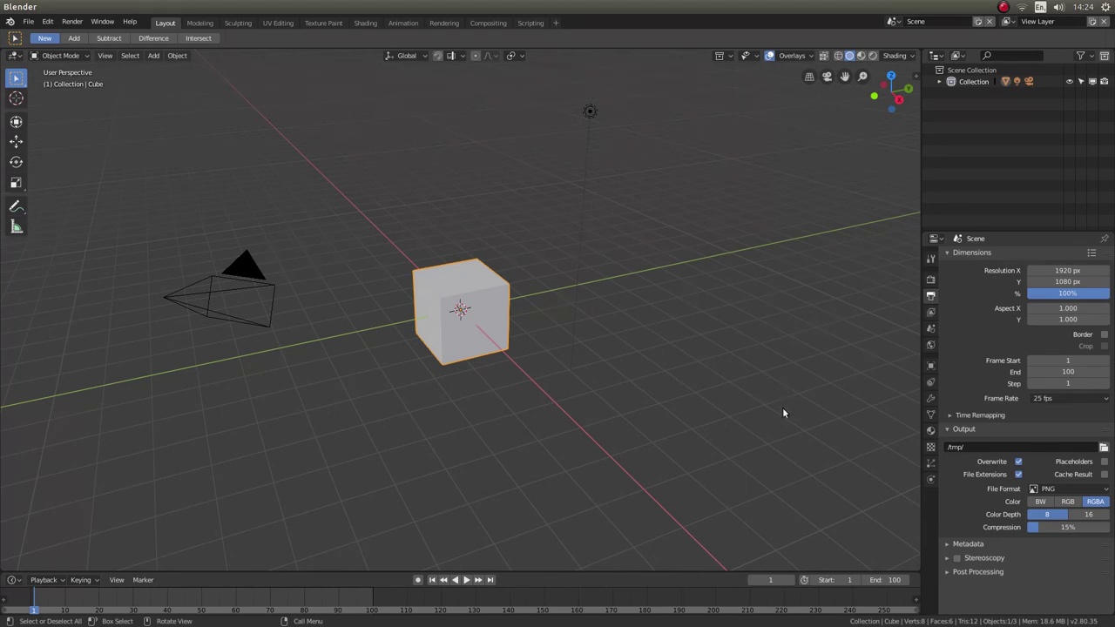
{"action": "left_click", "coordinate": [1060, 494]}
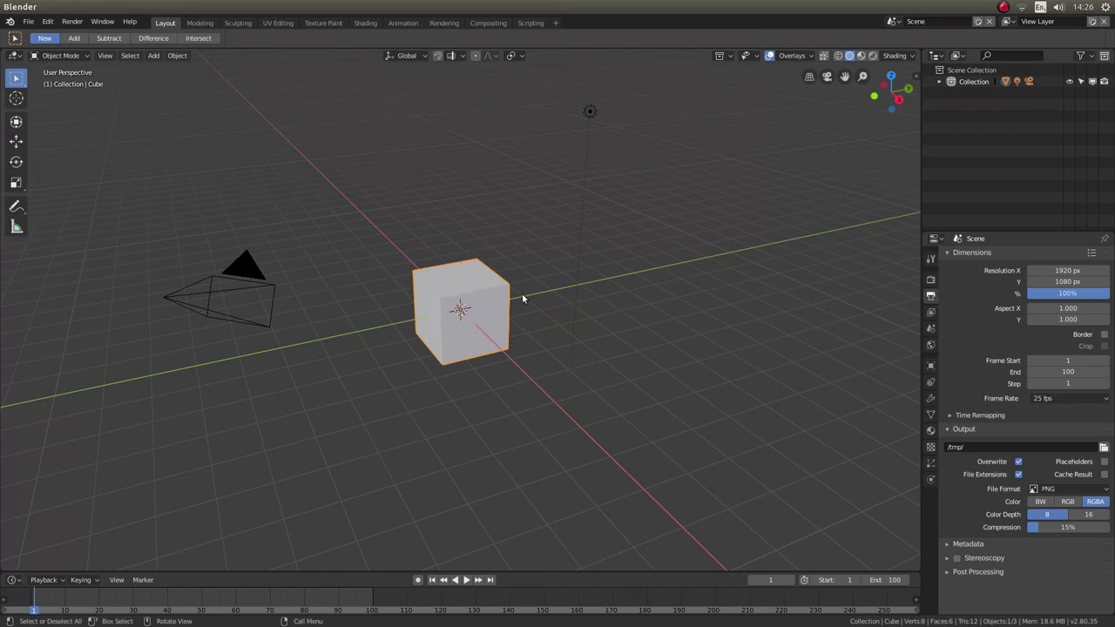
Delete the default cube and add a UV sphere with Location Z set to 1 m.
{"action": "right_click", "coordinate": [454, 293]}
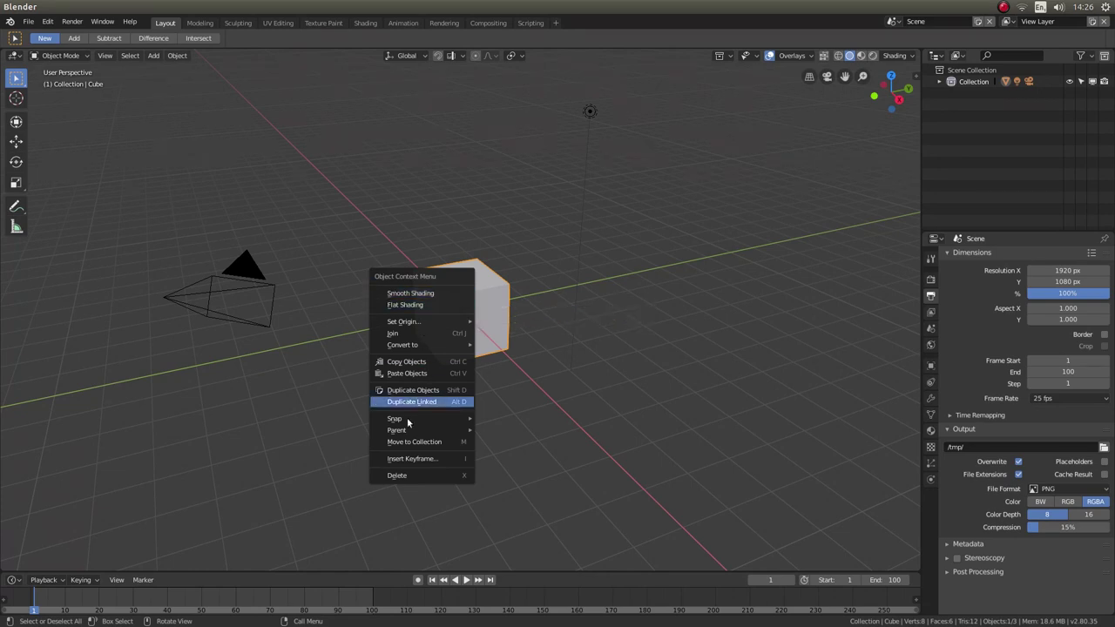
{"action": "left_click", "coordinate": [415, 480]}
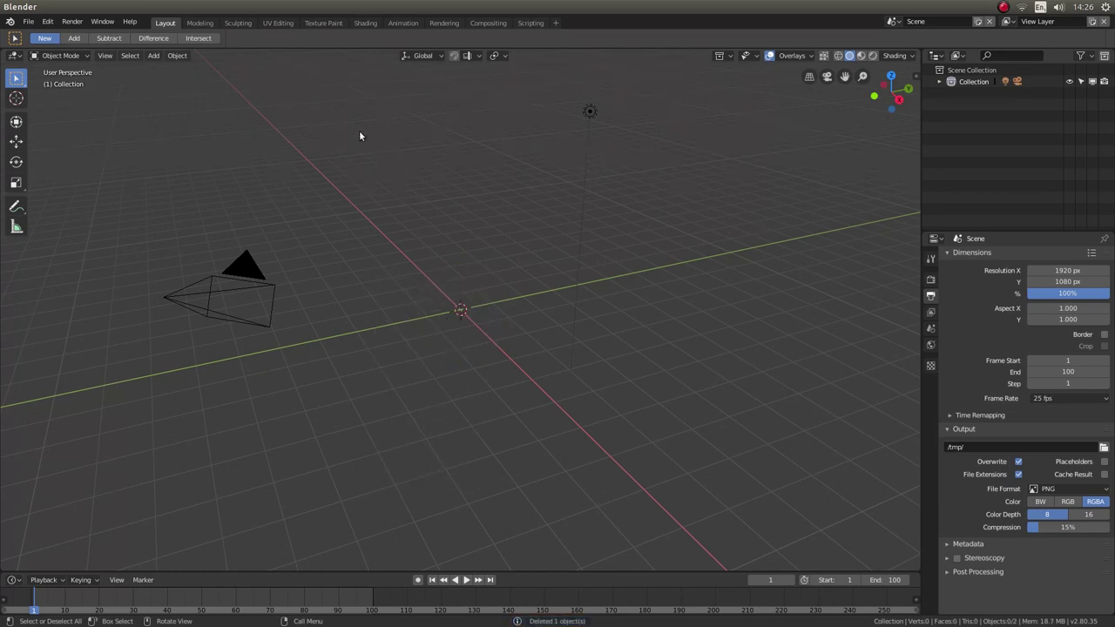
{"action": "left_click", "coordinate": [153, 56]}
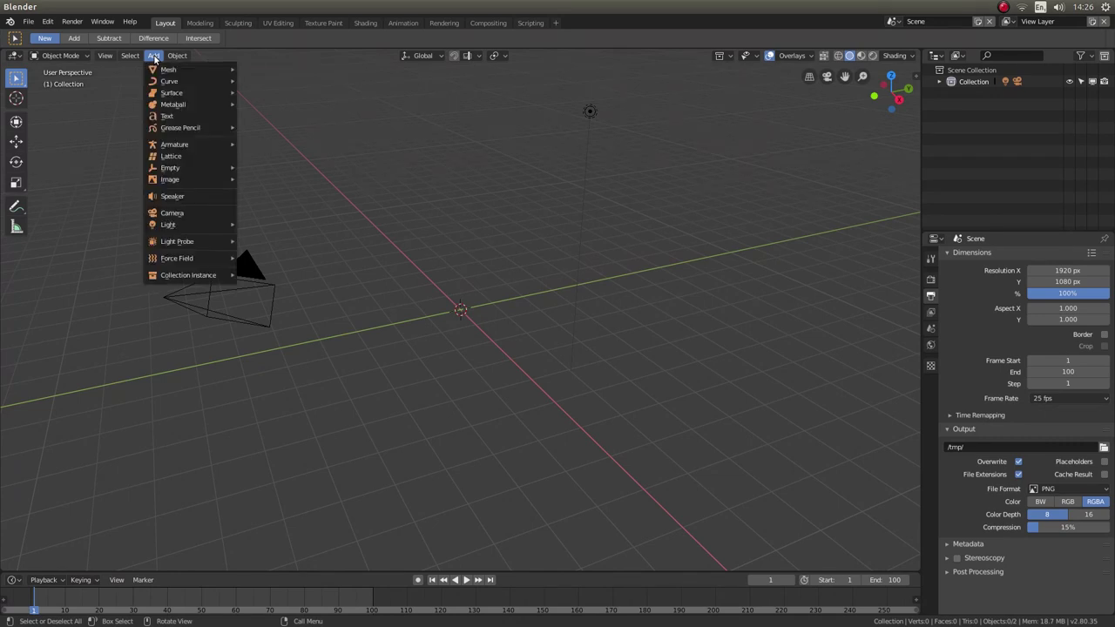
{"action": "mouse_move", "coordinate": [165, 70]}
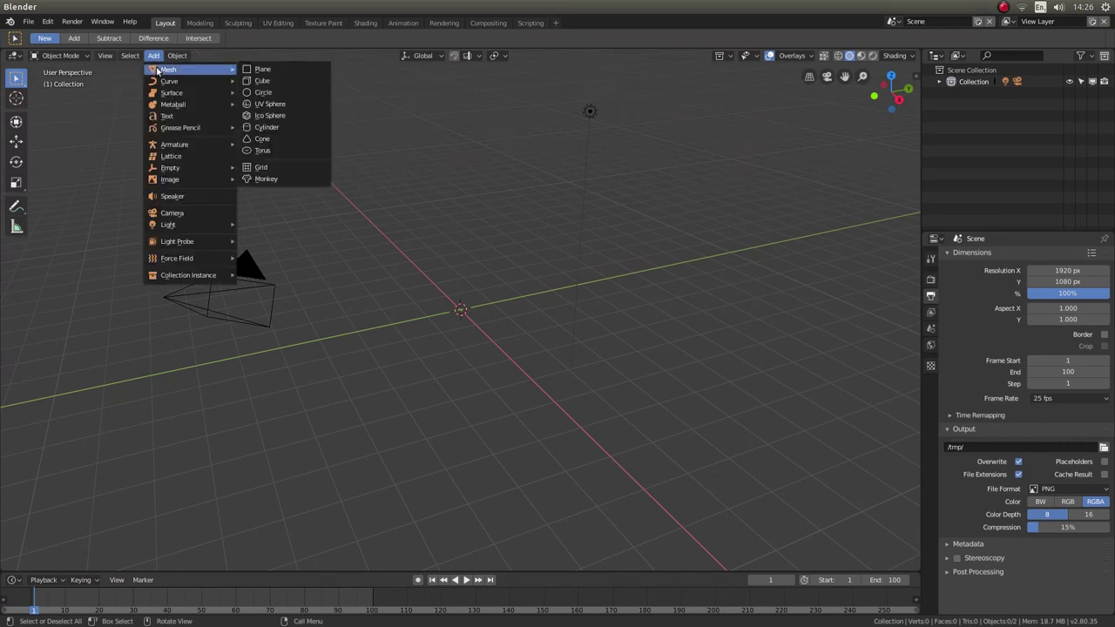
{"action": "left_click", "coordinate": [283, 105]}
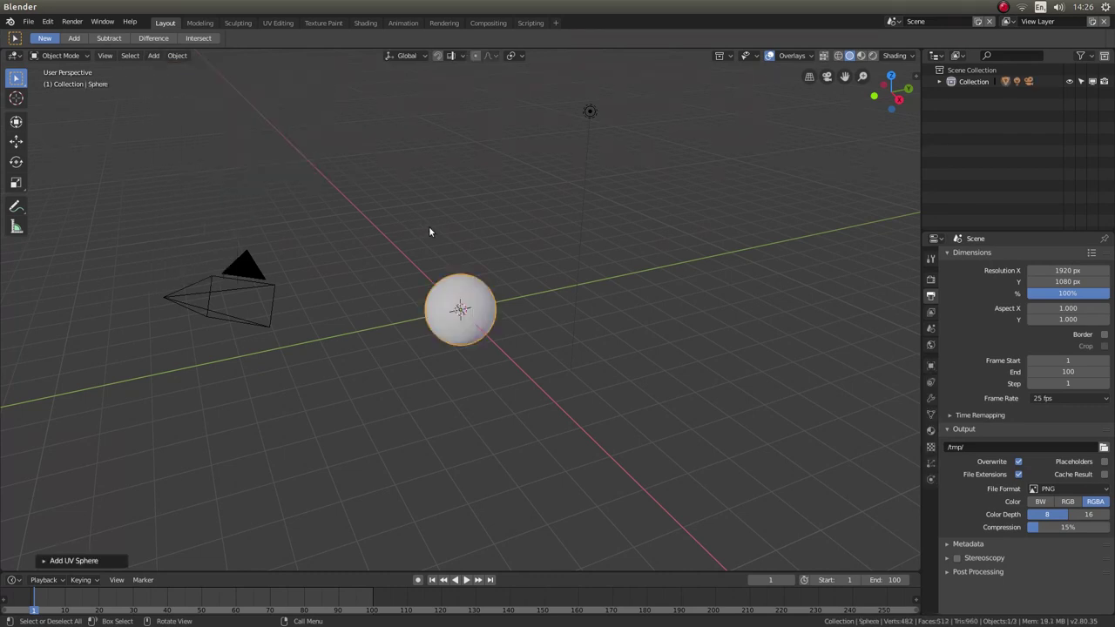
{"action": "left_click", "coordinate": [43, 559]}
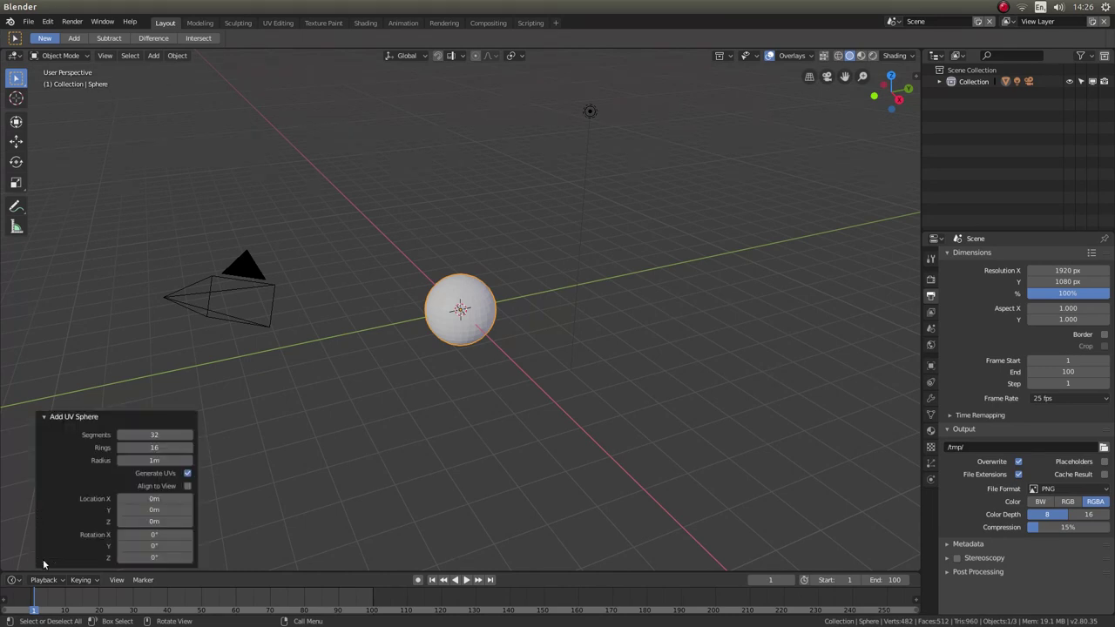
{"action": "left_click", "coordinate": [159, 521]}
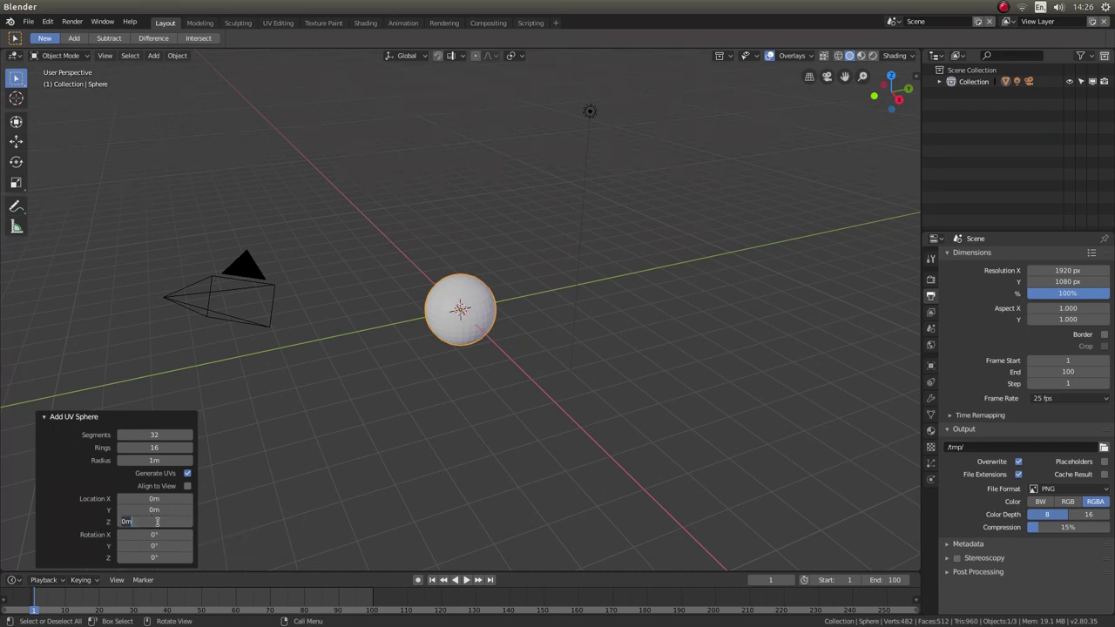
{"action": "type", "text": "1"}
{"action": "key", "text": "Return"}
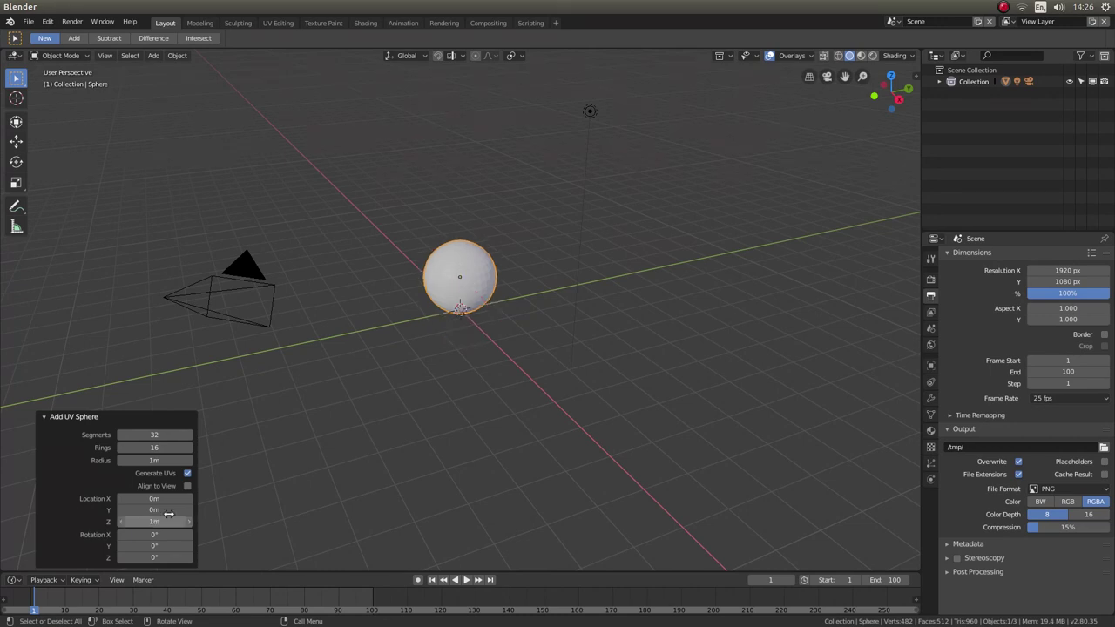
{"action": "left_click", "coordinate": [45, 418]}
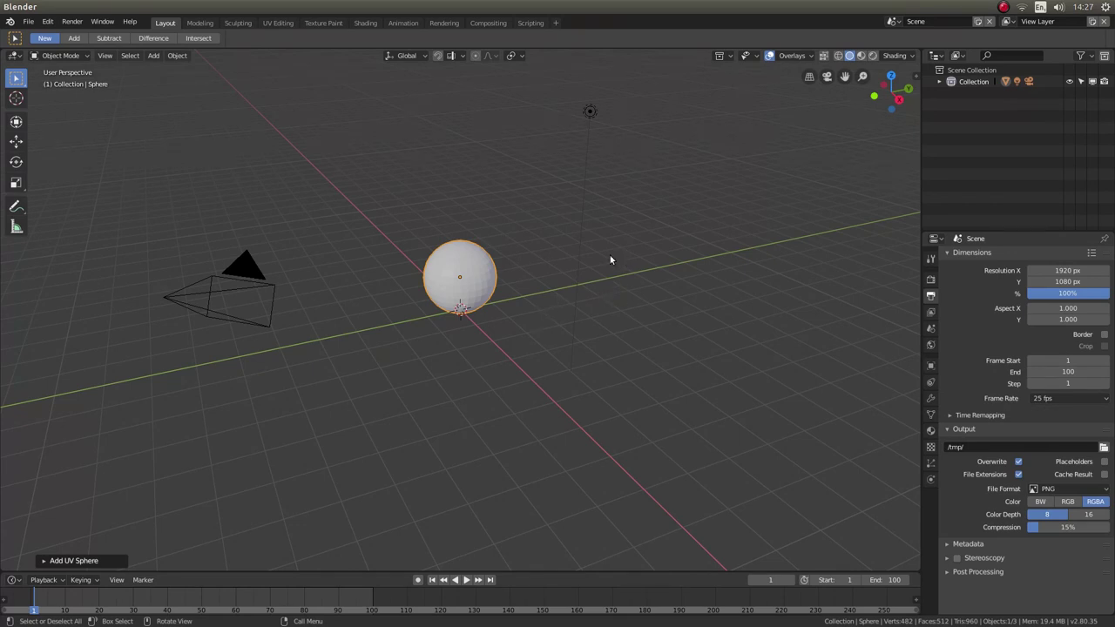
Apply Smooth Shading to the UV sphere from its context menu.
{"action": "right_click", "coordinate": [455, 269]}
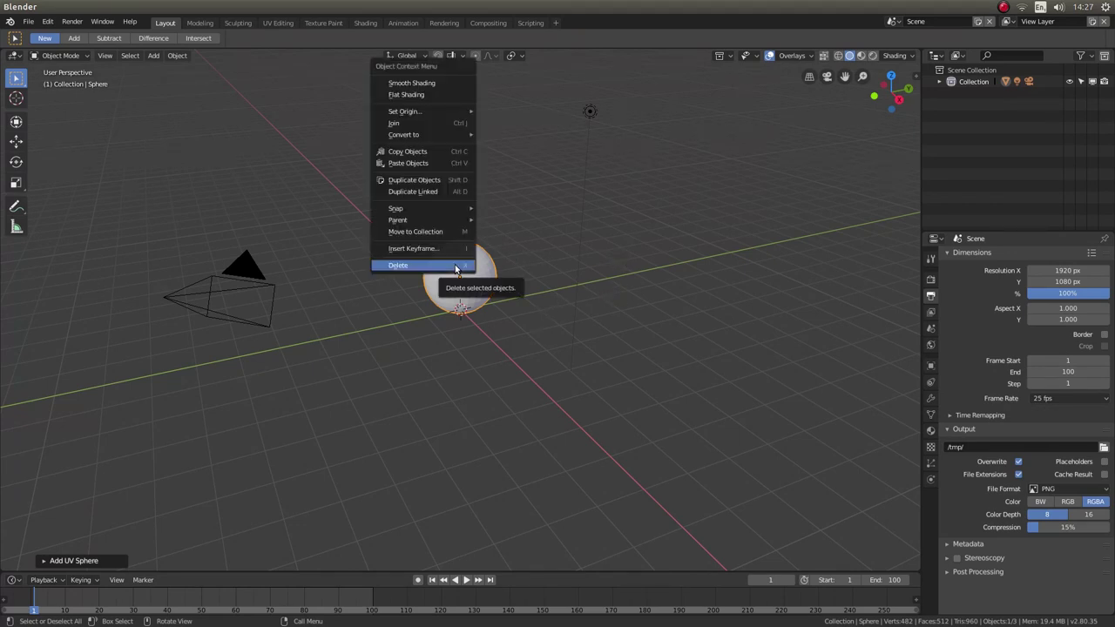
{"action": "left_click", "coordinate": [424, 83]}
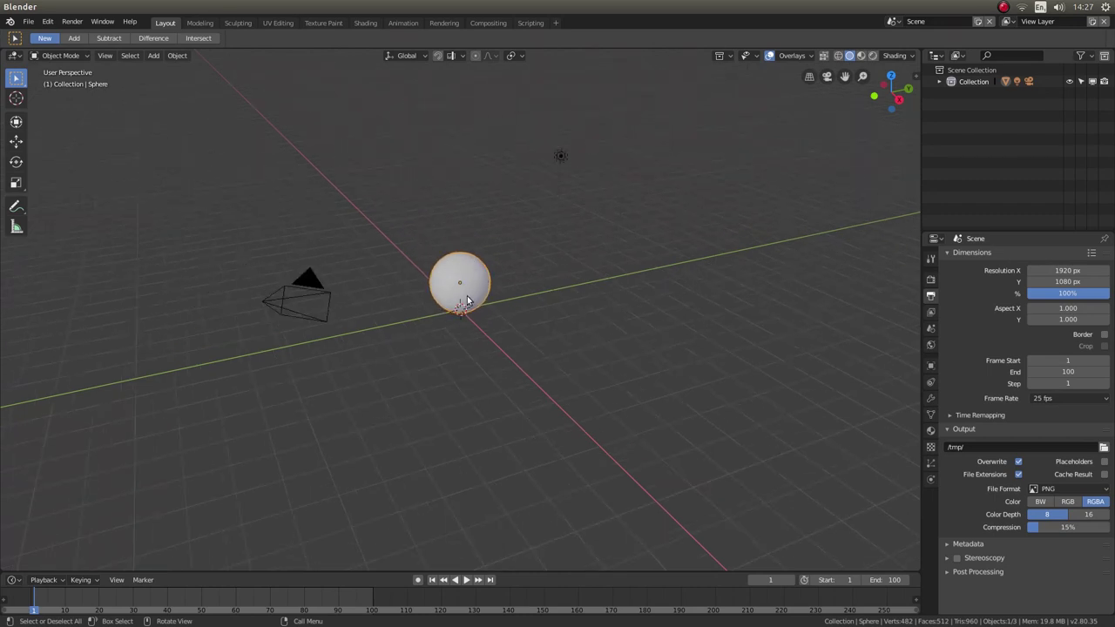
Add a plane and set its Size to 30 m as the floor under the sphere.
{"action": "left_click", "coordinate": [154, 55]}
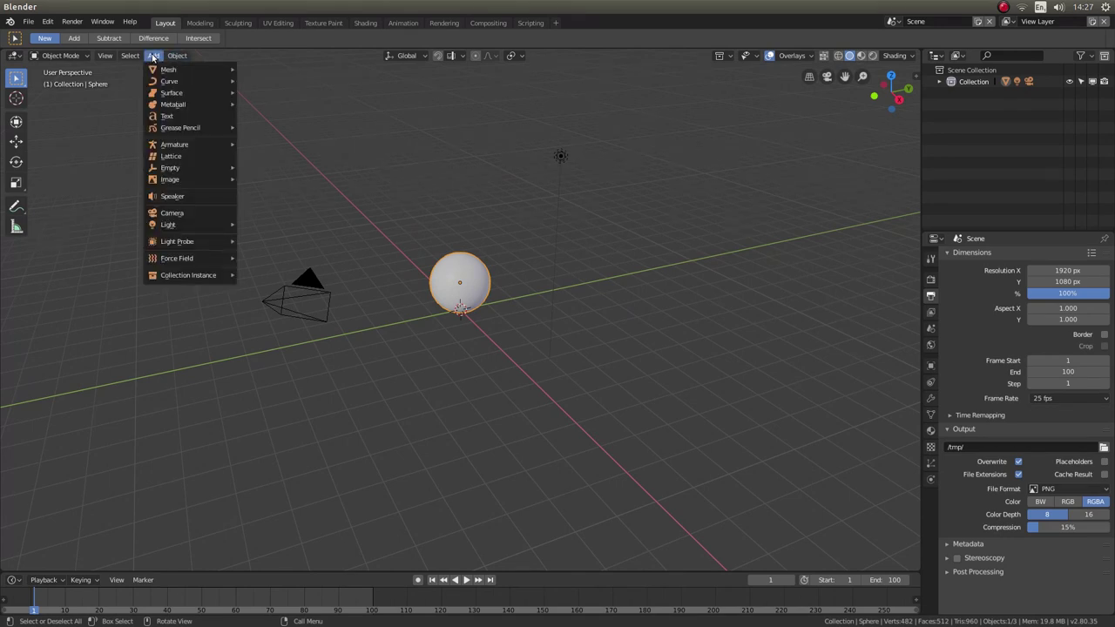
{"action": "mouse_move", "coordinate": [155, 70]}
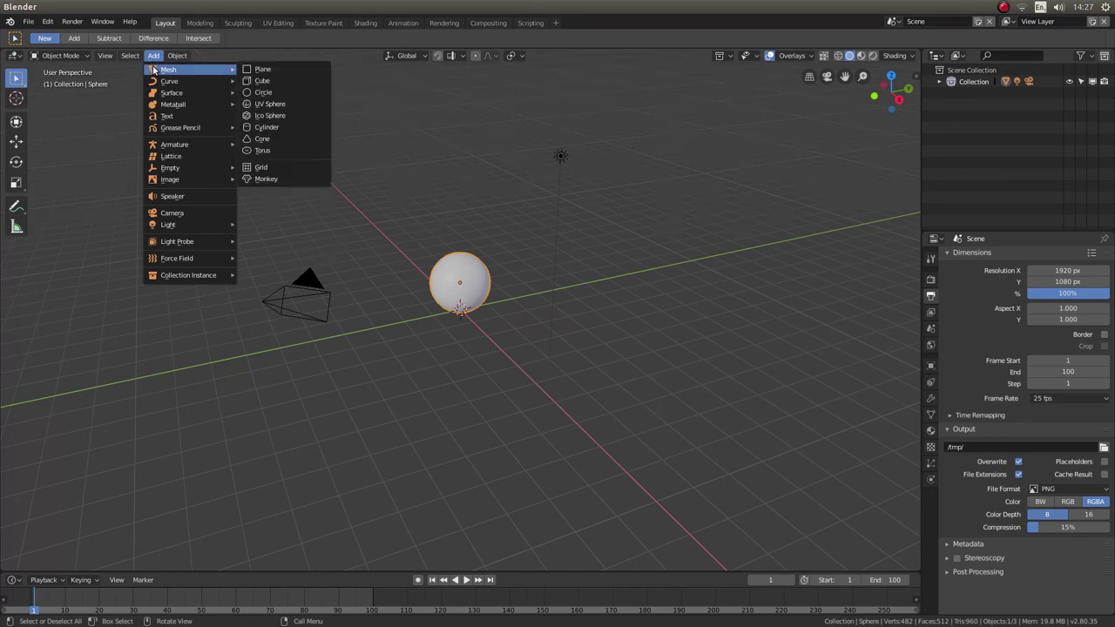
{"action": "left_click", "coordinate": [261, 69]}
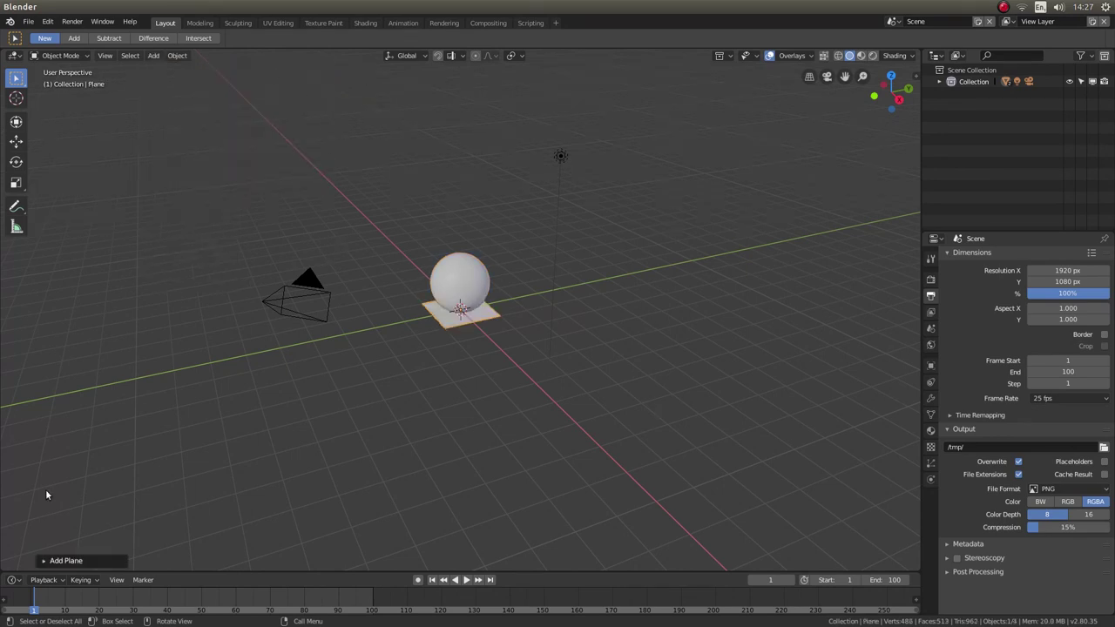
{"action": "left_click", "coordinate": [43, 565]}
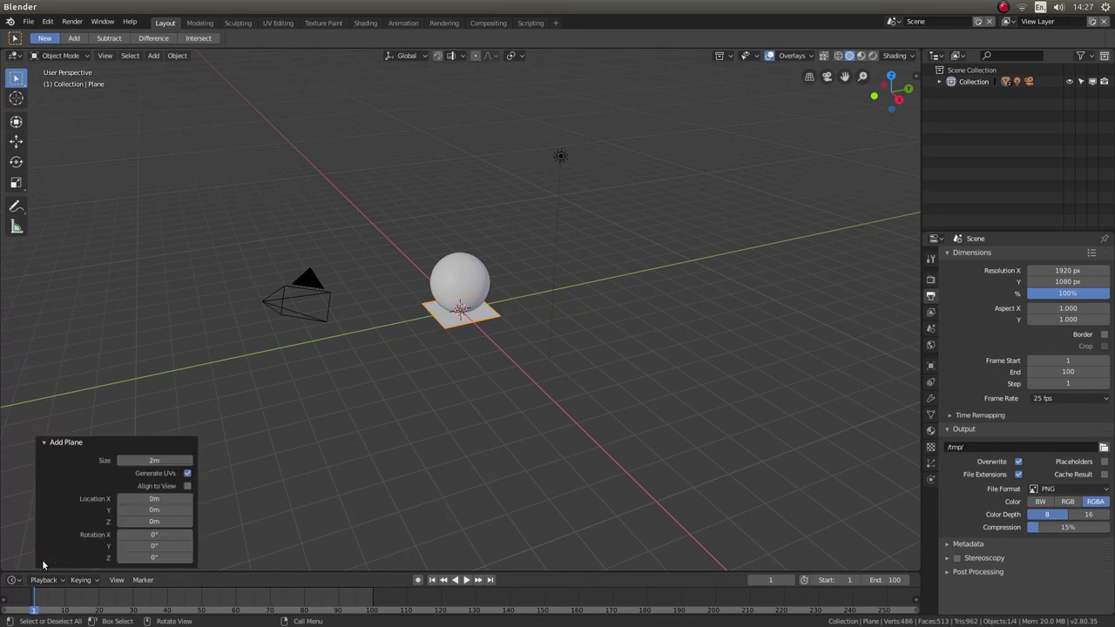
{"action": "left_click", "coordinate": [156, 460]}
{"action": "type", "text": "30"}
{"action": "key", "text": "Return"}
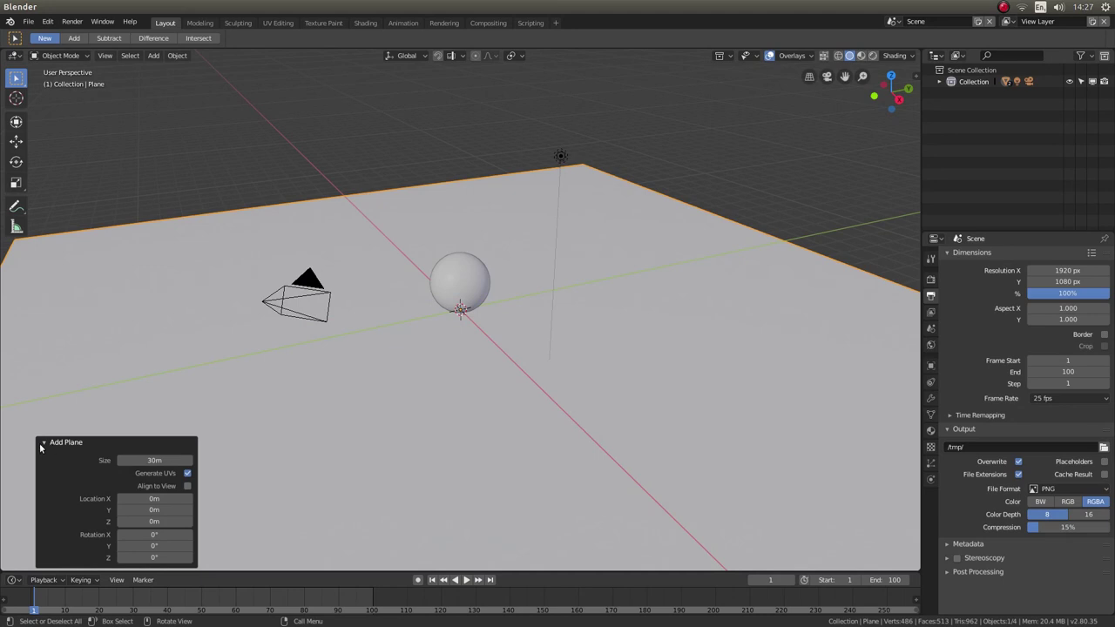
{"action": "left_click", "coordinate": [42, 443]}
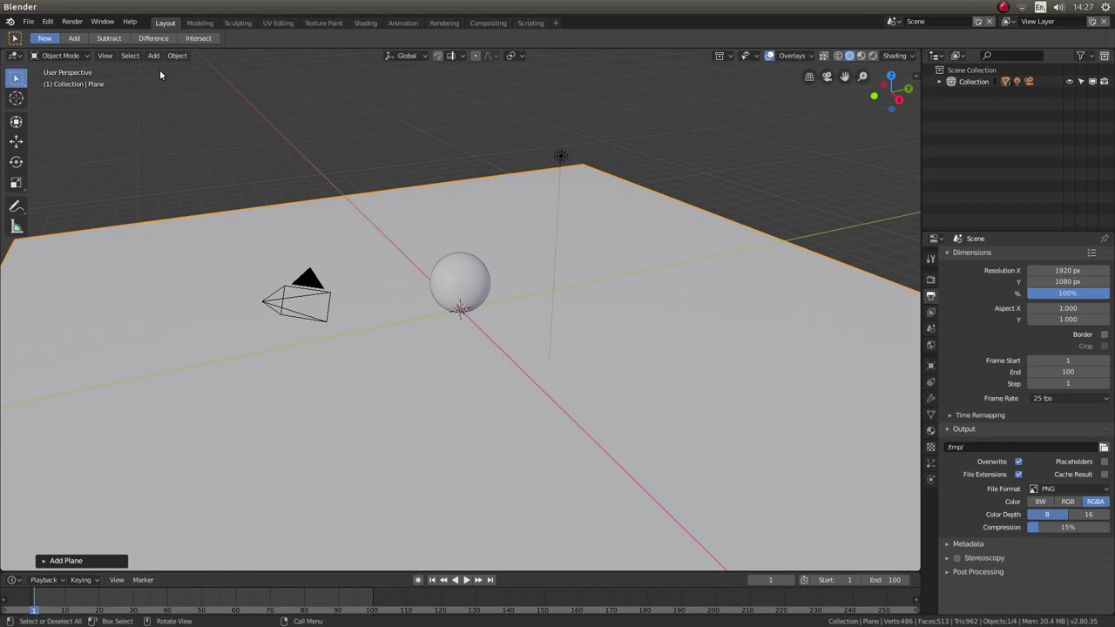
Switch the viewport to the camera view and open the N sidebar.
{"action": "left_click", "coordinate": [106, 56]}
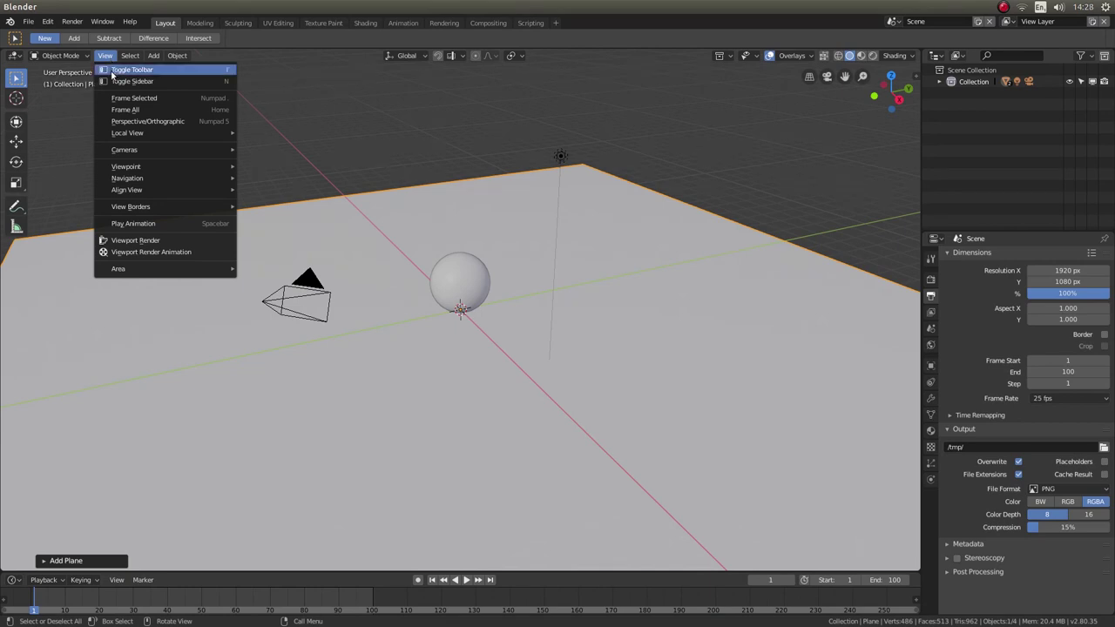
{"action": "mouse_move", "coordinate": [133, 171]}
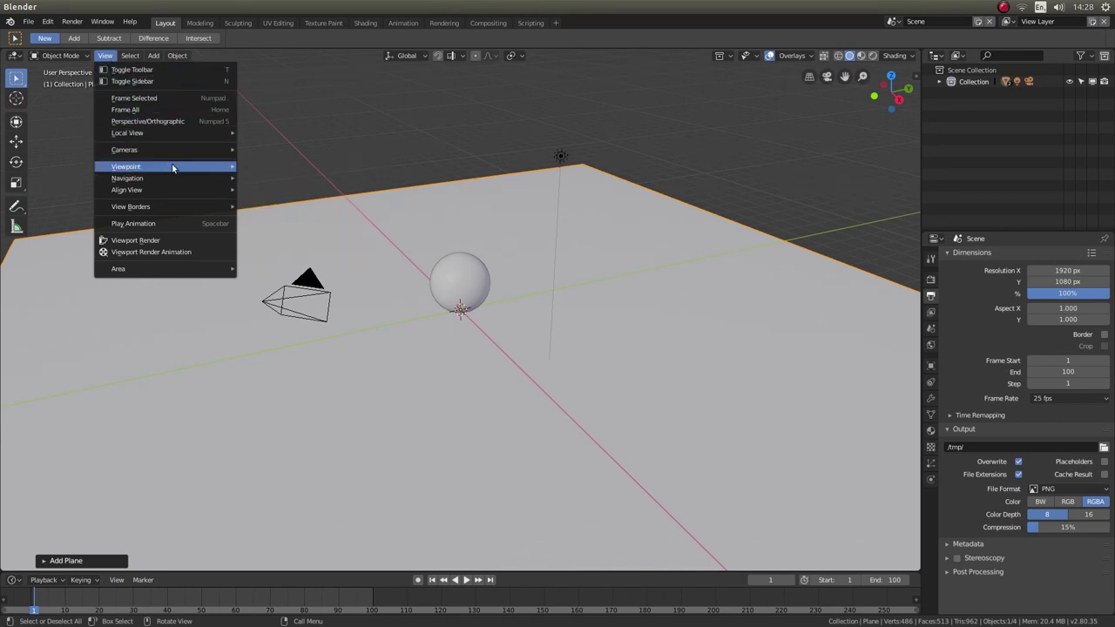
{"action": "mouse_move", "coordinate": [172, 169]}
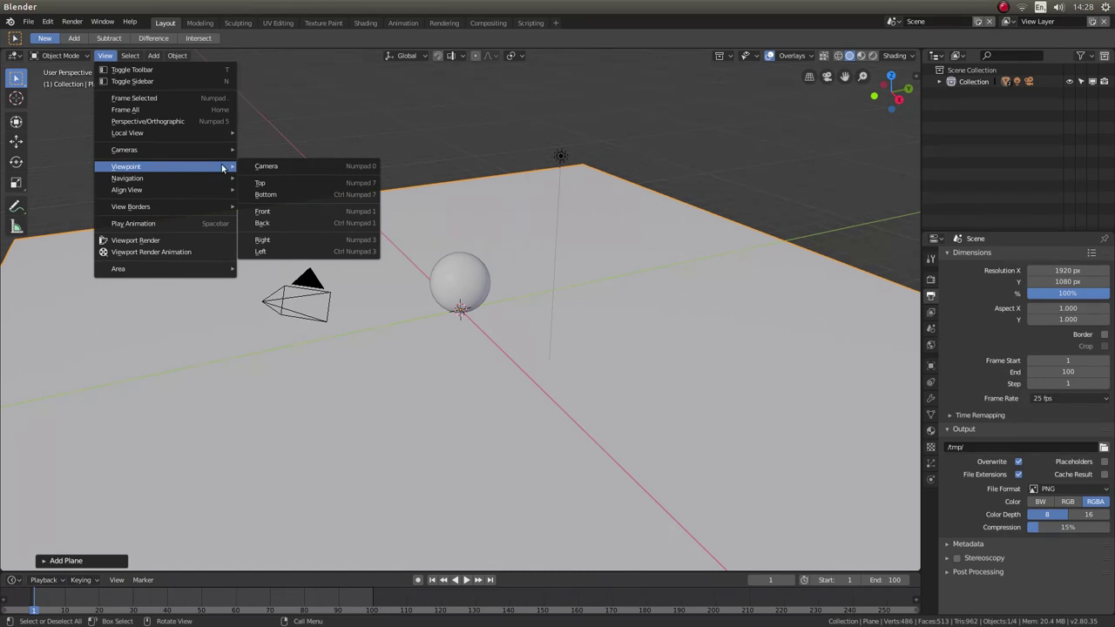
{"action": "left_click", "coordinate": [284, 167]}
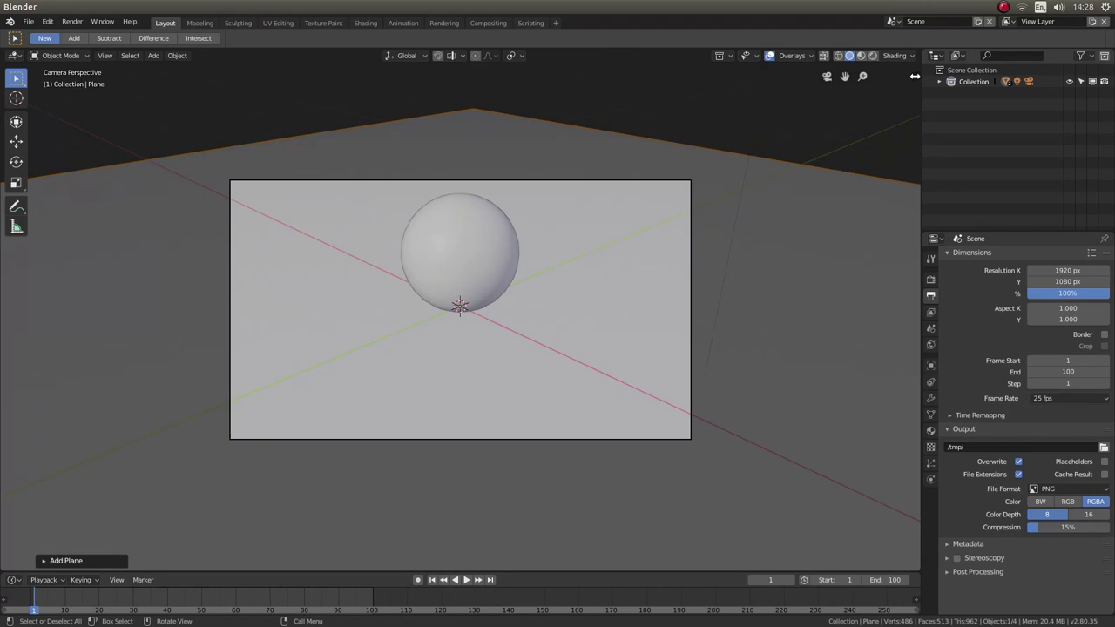
{"action": "left_click_drag", "start_coordinate": [913, 77], "coordinate": [763, 111]}
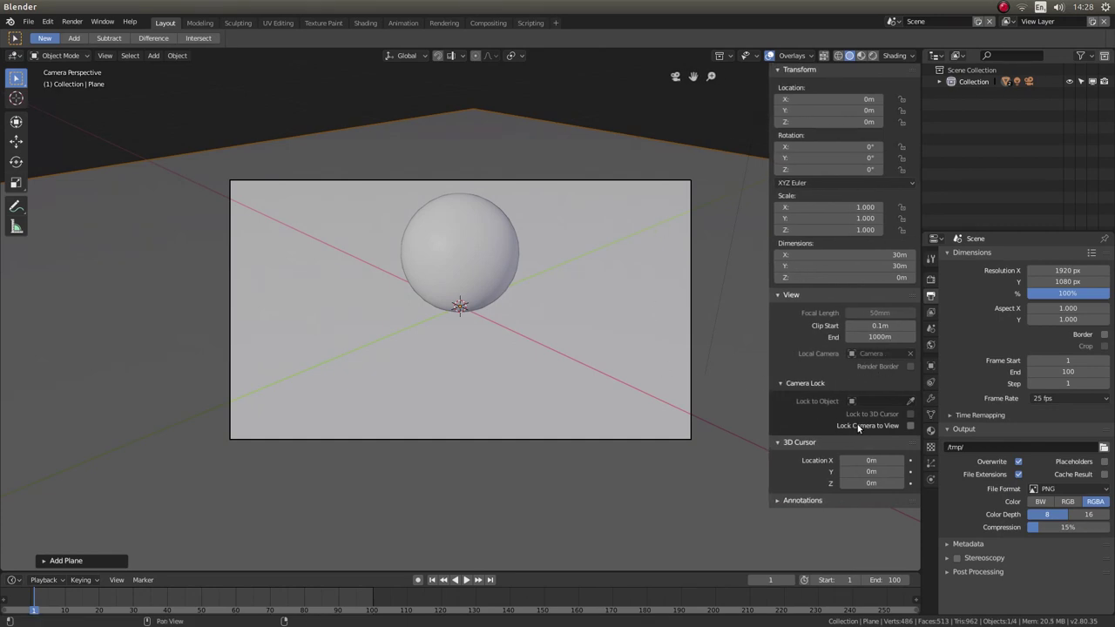
Lock the camera to the view, pan to centre the sphere, then unlock it.
{"action": "left_click", "coordinate": [912, 427]}
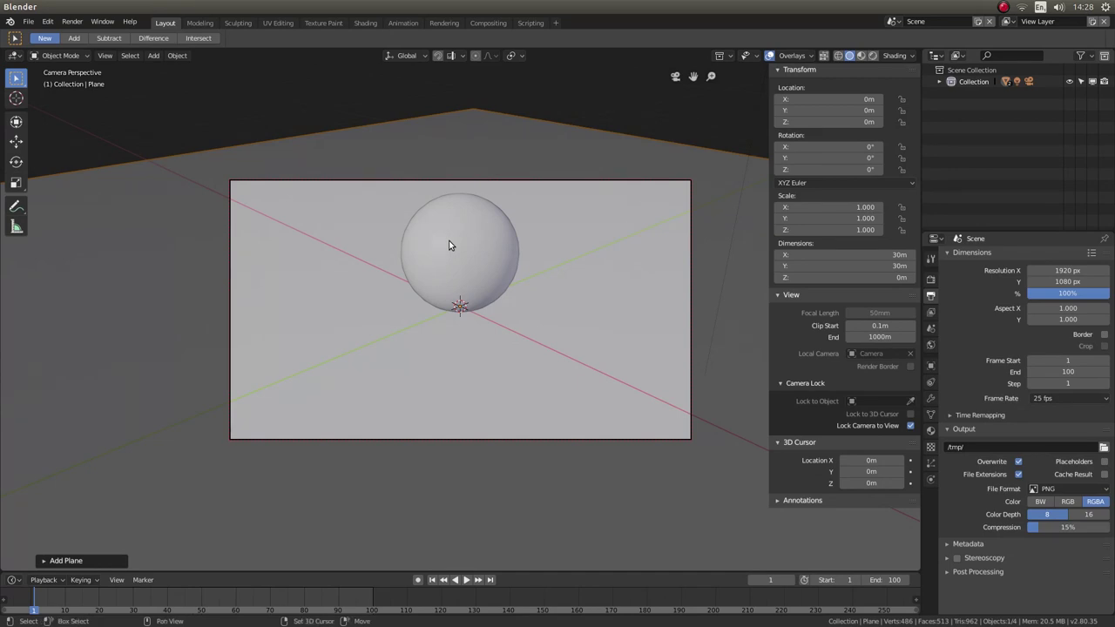
{"action": "middle_click_drag", "start_coordinate": [449, 241], "coordinate": [452, 291], "text": "shift"}
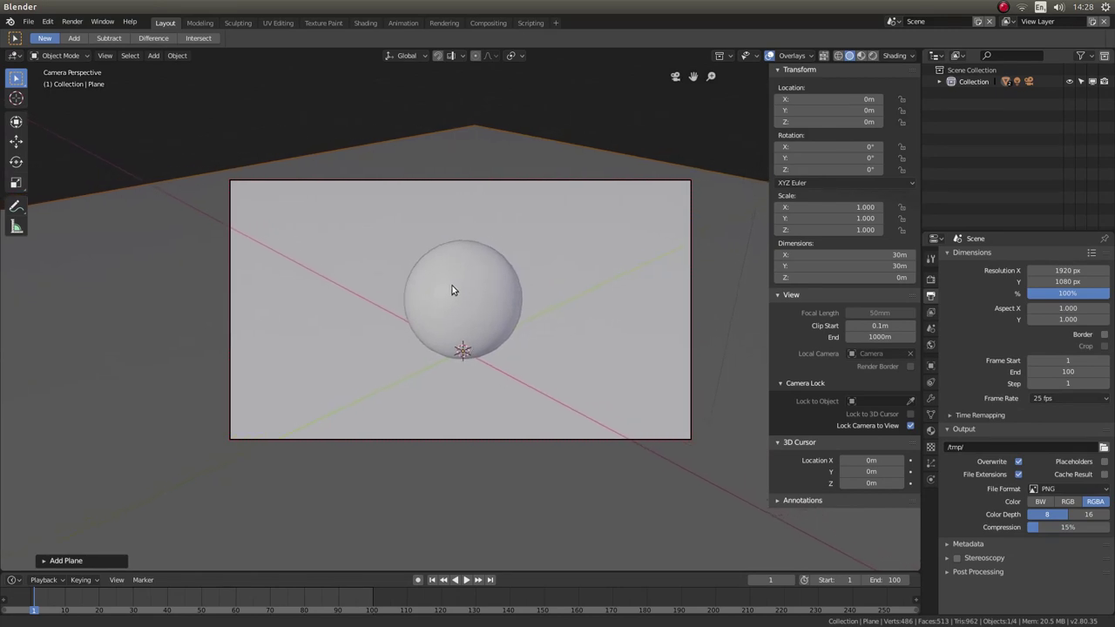
{"action": "middle_click_drag", "start_coordinate": [452, 290], "coordinate": [452, 290], "text": "shift"}
{"action": "left_click", "coordinate": [910, 426]}
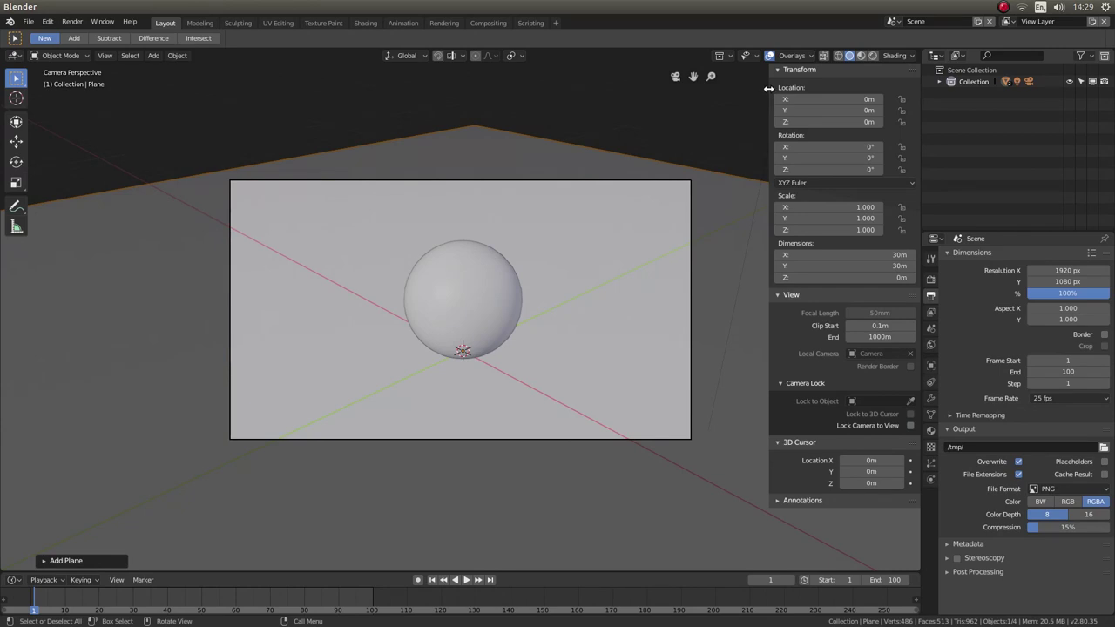
Close the N sidebar and adjust the zoom on the camera view of the sphere.
{"action": "left_click_drag", "start_coordinate": [769, 89], "coordinate": [931, 89]}
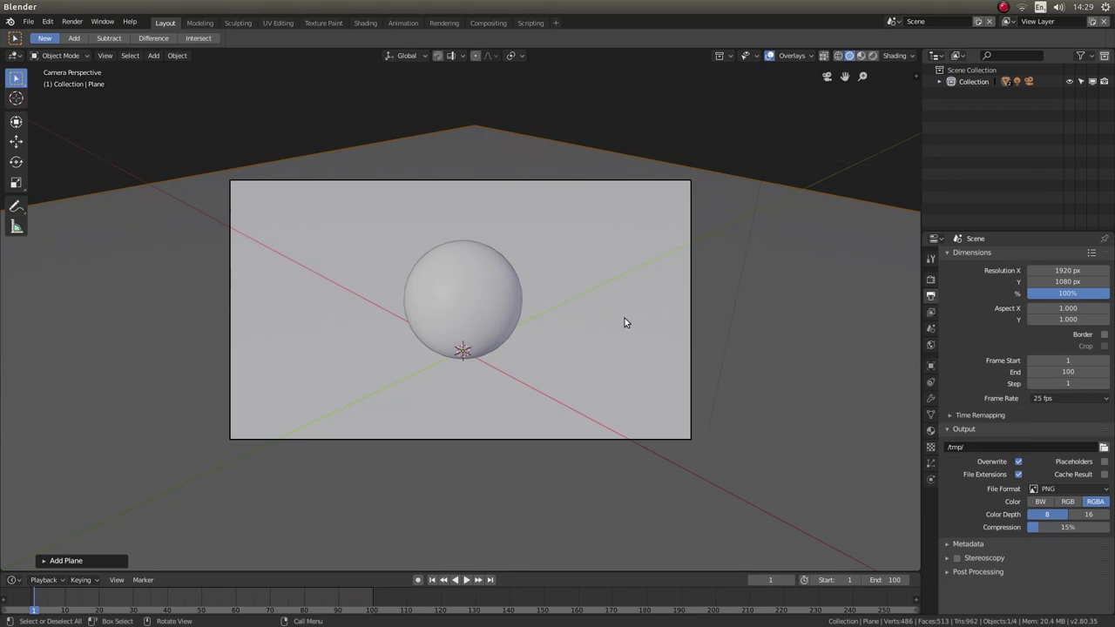
{"action": "scroll", "coordinate": [614, 320], "scroll_direction": "up", "scroll_amount": 2}
{"action": "scroll", "coordinate": [614, 321], "scroll_direction": "up", "scroll_amount": 1}
{"action": "scroll", "coordinate": [614, 321], "scroll_direction": "down", "scroll_amount": 3}
{"action": "scroll", "coordinate": [612, 320], "scroll_direction": "up", "scroll_amount": 3}
{"action": "scroll", "coordinate": [611, 320], "scroll_direction": "down", "scroll_amount": 4}
{"action": "scroll", "coordinate": [608, 319], "scroll_direction": "up", "scroll_amount": 3}
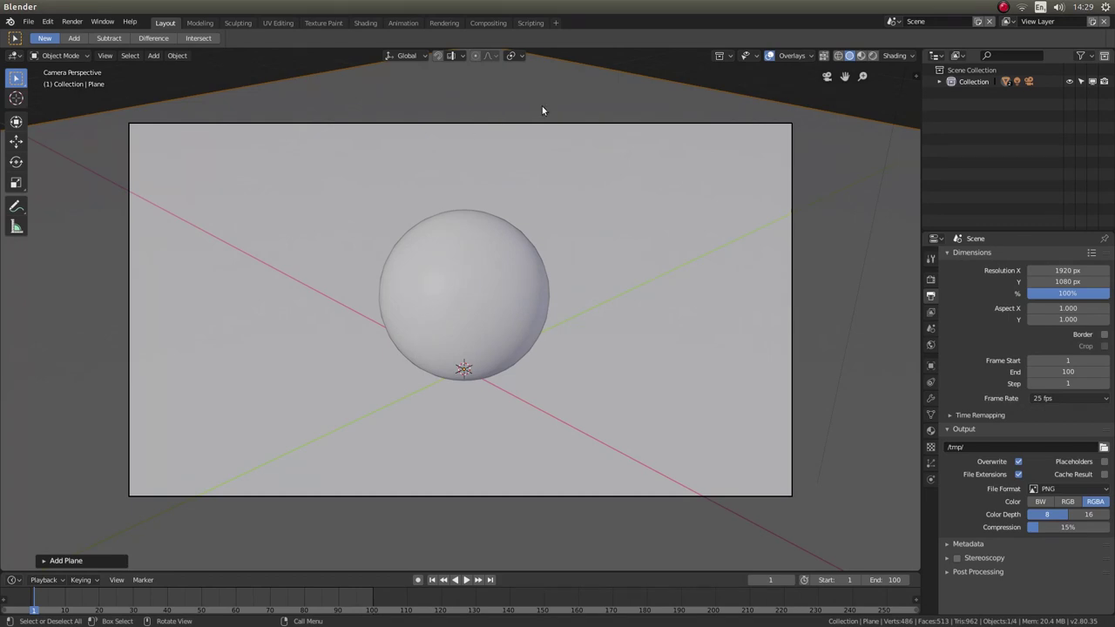
Switch the viewport to Rendered shading and enlarge the timeline area upward.
{"action": "left_click", "coordinate": [873, 56]}
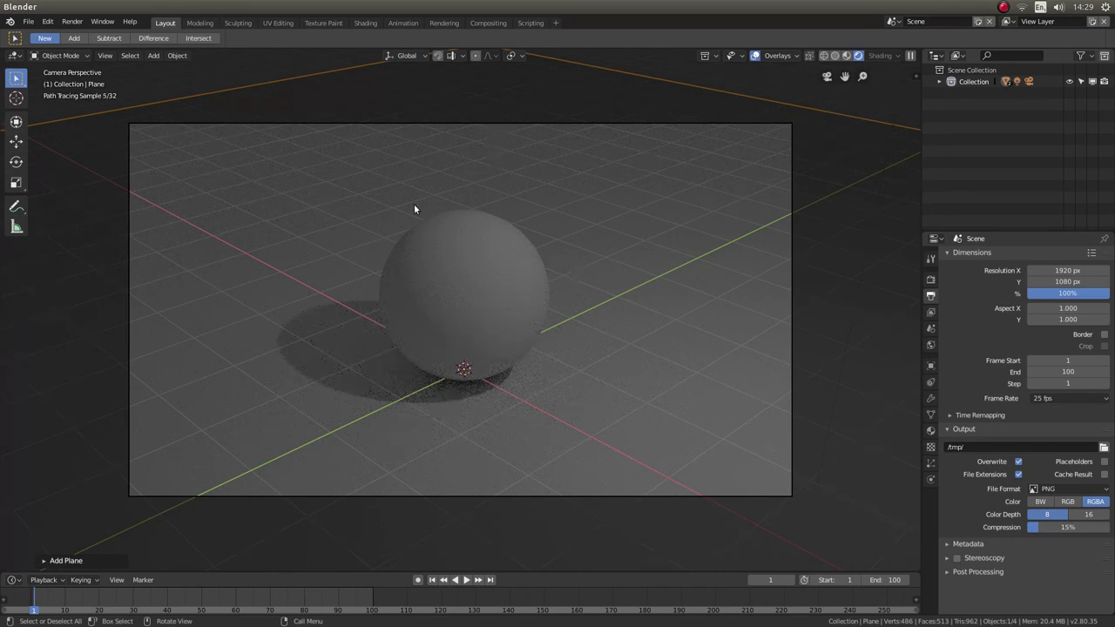
{"action": "mouse_move", "coordinate": [320, 571]}
{"action": "left_mouse_down"}
{"action": "mouse_move", "coordinate": [319, 615]}
{"action": "mouse_move", "coordinate": [314, 382]}
{"action": "left_mouse_up"}
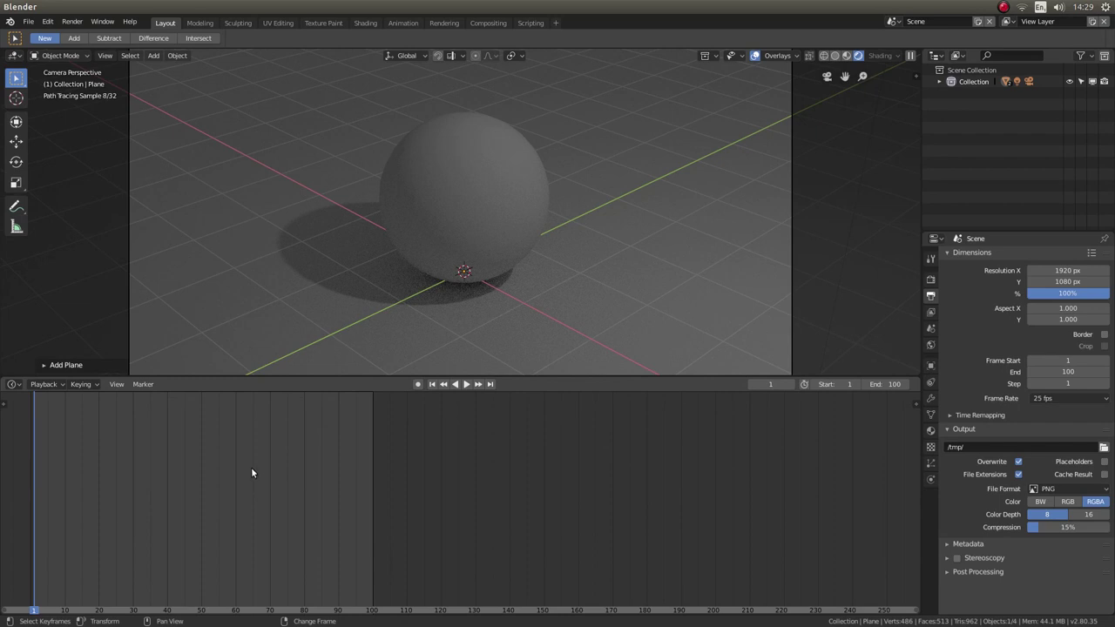
Turn the timeline into a Shader Editor and create the plane's new Material.001.
{"action": "left_click", "coordinate": [13, 387]}
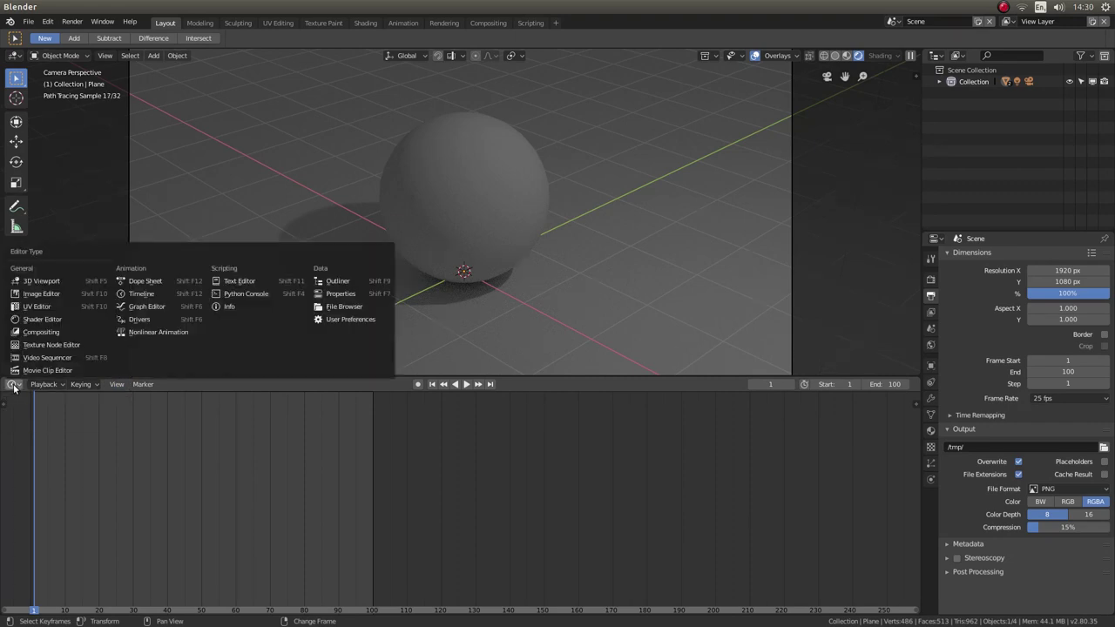
{"action": "left_click", "coordinate": [56, 321]}
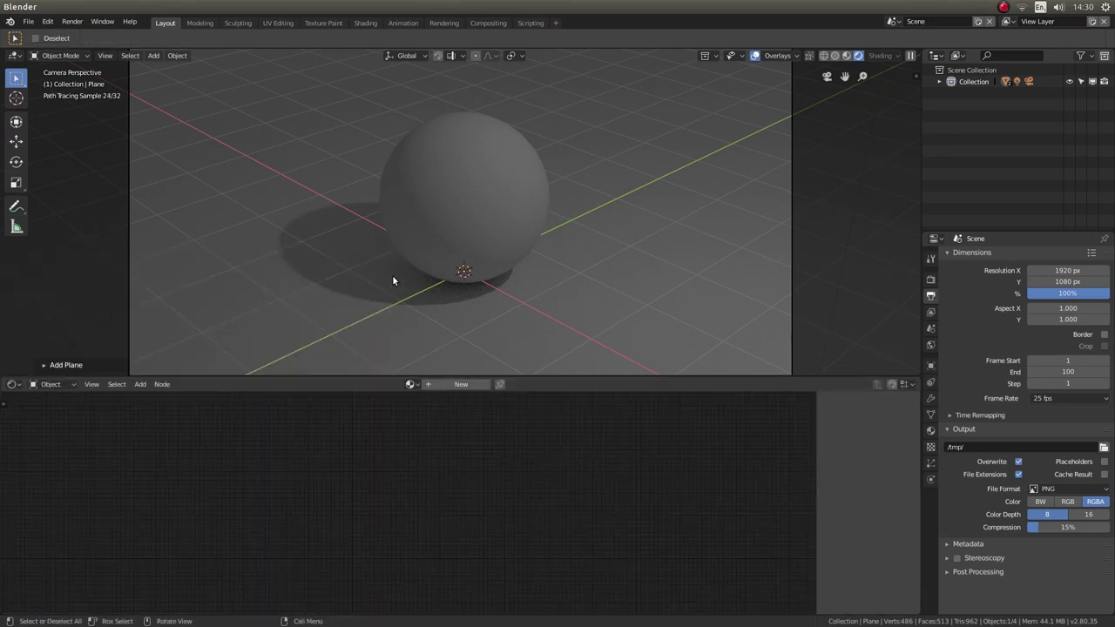
{"action": "left_click", "coordinate": [455, 384]}
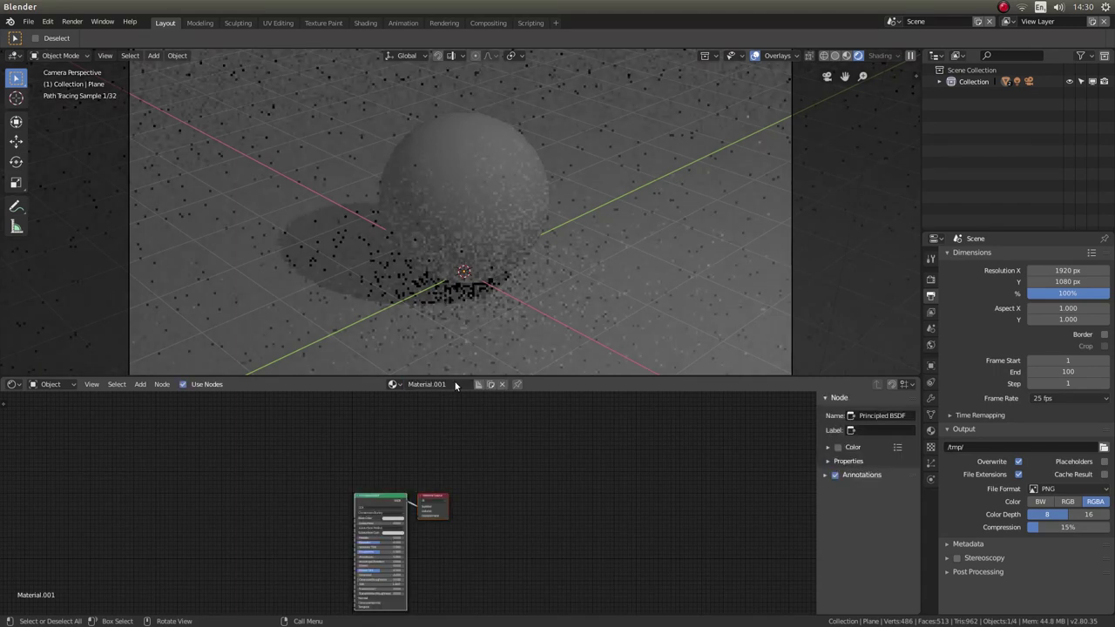
Centre the material nodes in the editor and move the Principled BSDF node left.
{"action": "scroll", "coordinate": [410, 503], "scroll_direction": "up", "scroll_amount": 3}
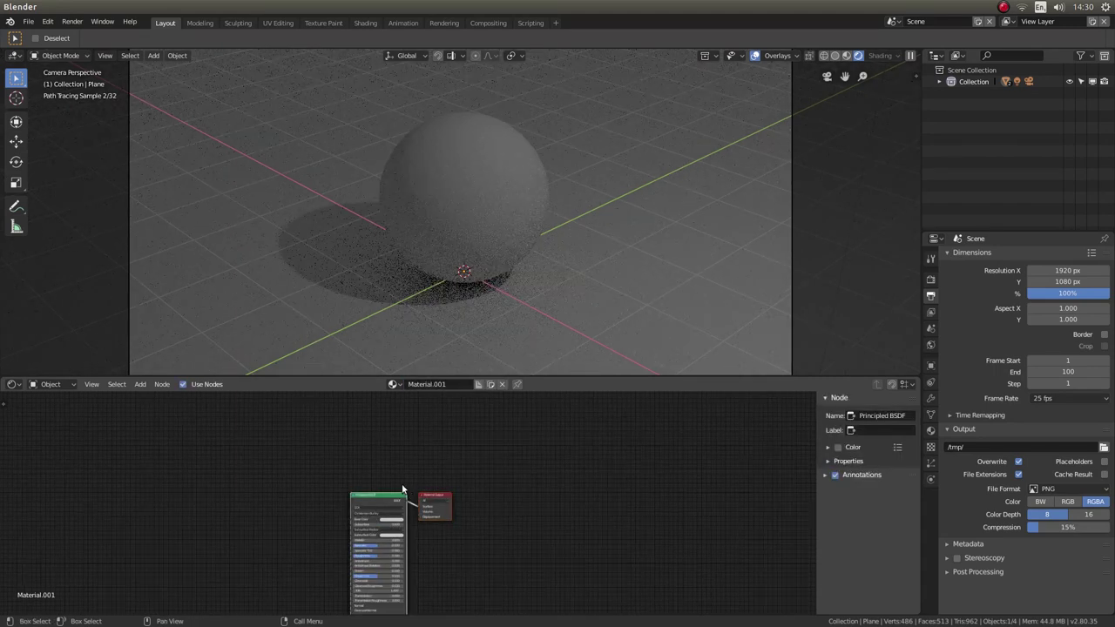
{"action": "middle_click_drag", "start_coordinate": [403, 465], "coordinate": [355, 405]}
{"action": "scroll", "coordinate": [480, 470], "scroll_direction": "down", "scroll_amount": 4}
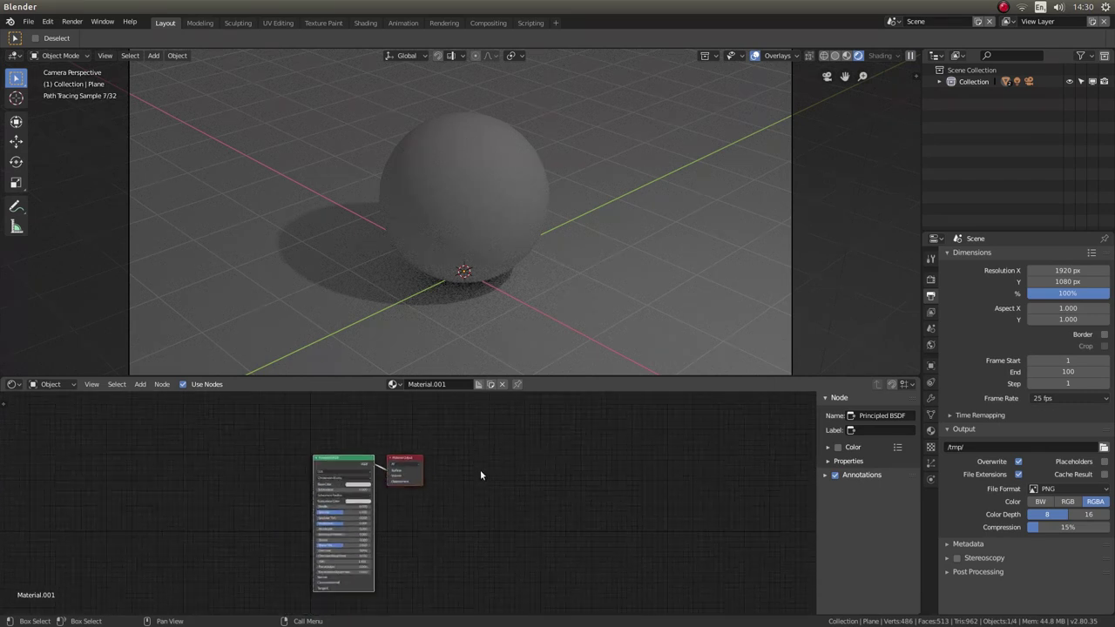
{"action": "scroll", "coordinate": [481, 477], "scroll_direction": "up", "scroll_amount": 2}
{"action": "scroll", "coordinate": [481, 477], "scroll_direction": "up", "scroll_amount": 3}
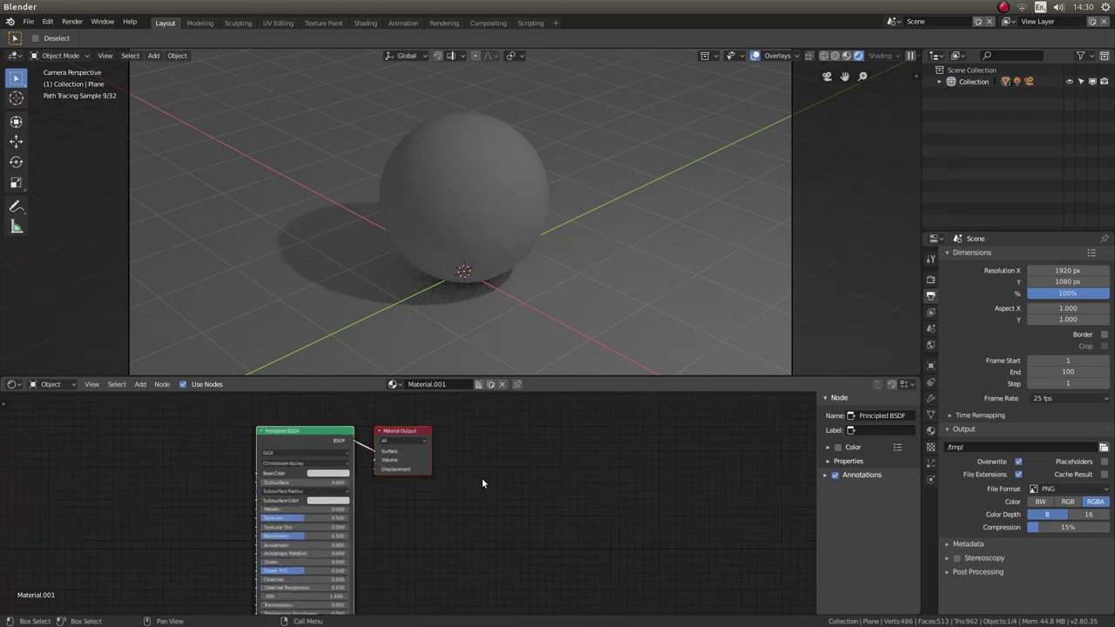
{"action": "middle_click_drag", "start_coordinate": [479, 453], "coordinate": [605, 448]}
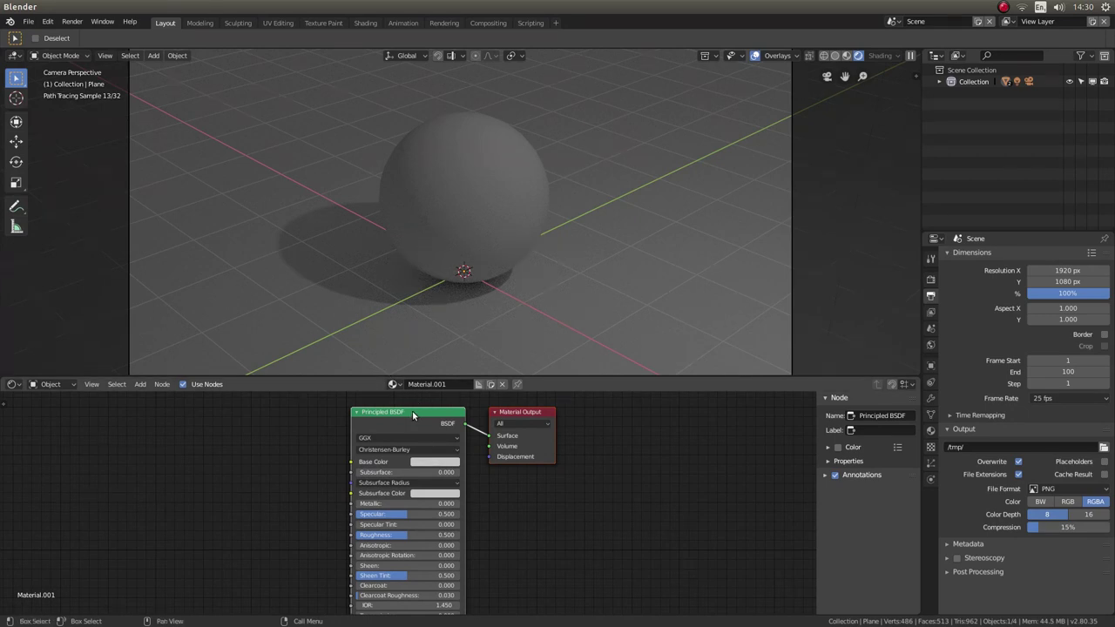
{"action": "left_click_drag", "start_coordinate": [412, 412], "coordinate": [295, 415]}
Delete the Principled BSDF and place a Diffuse BSDF node left of Material Output.
{"action": "right_click", "coordinate": [297, 416]}
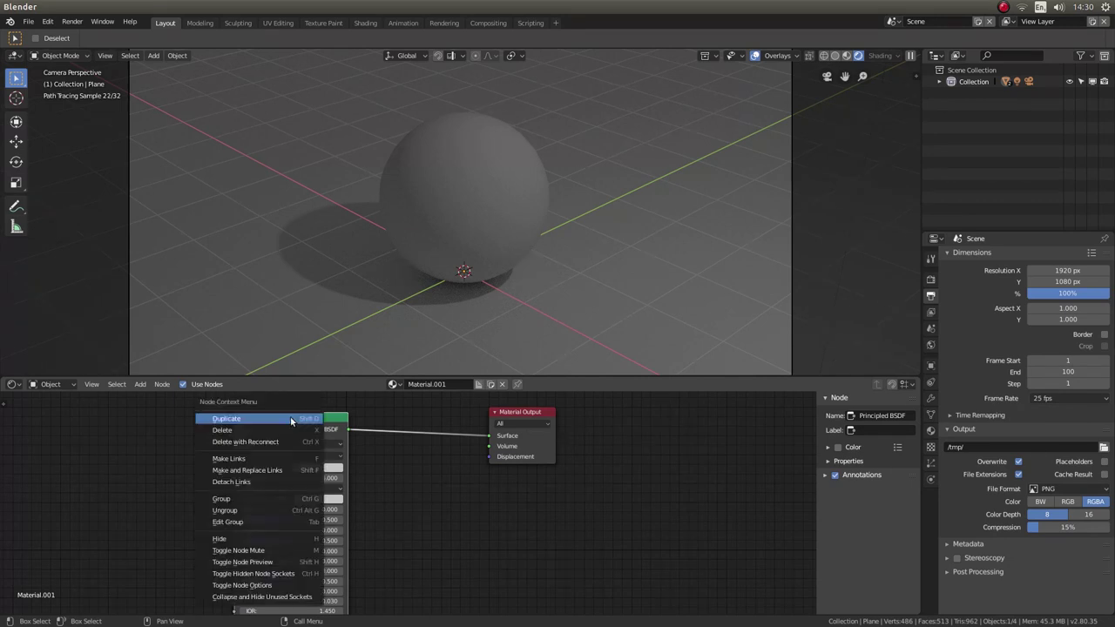
{"action": "left_click", "coordinate": [230, 431]}
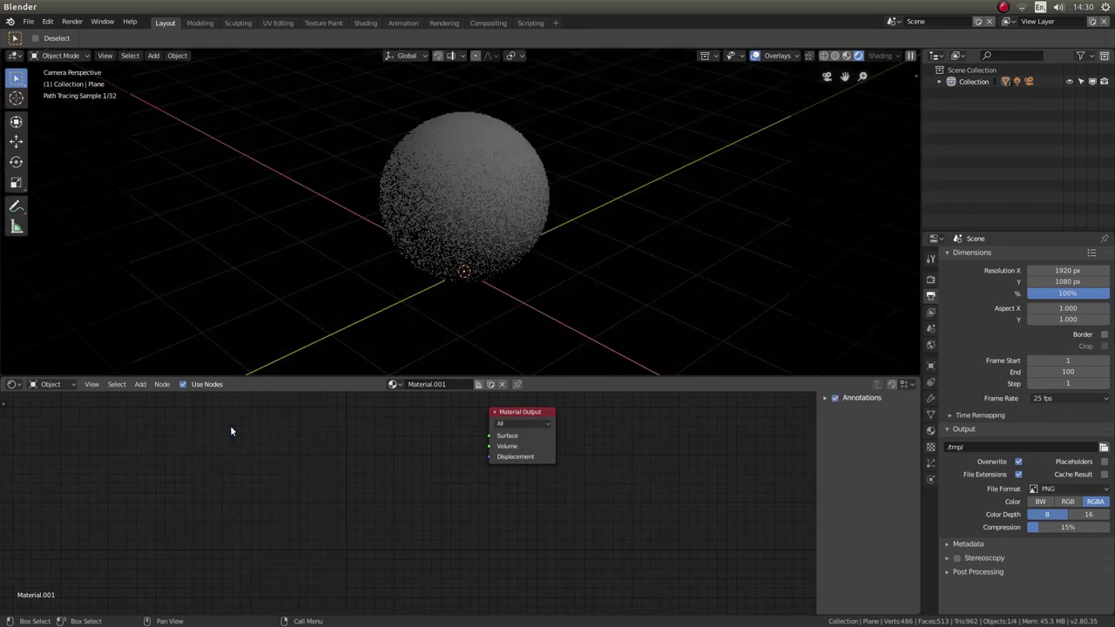
{"action": "left_click", "coordinate": [140, 384]}
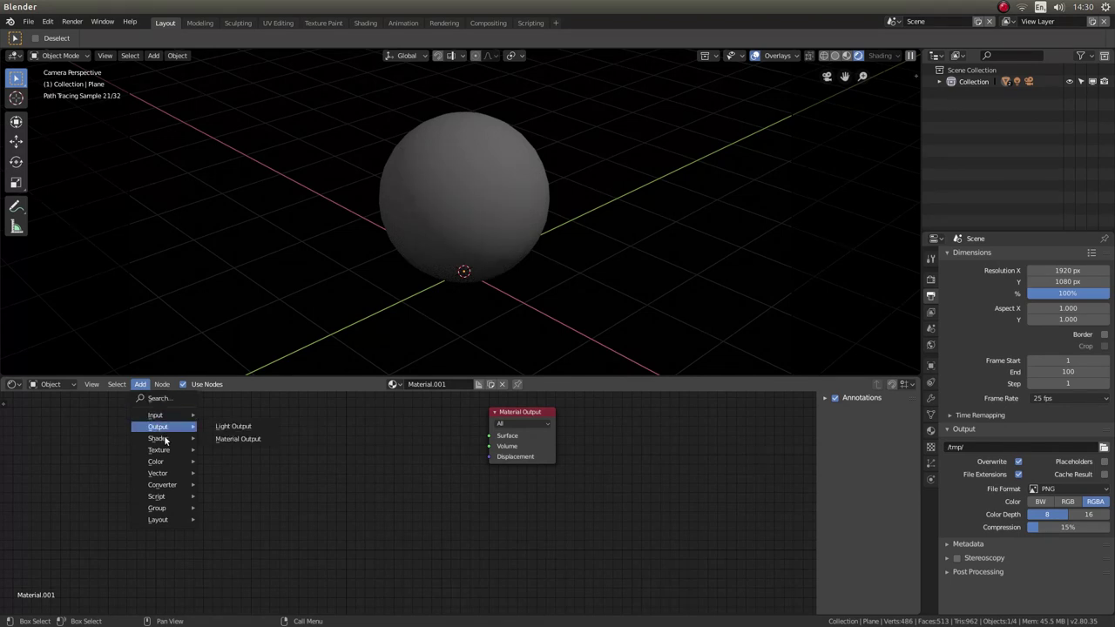
{"action": "mouse_move", "coordinate": [165, 440]}
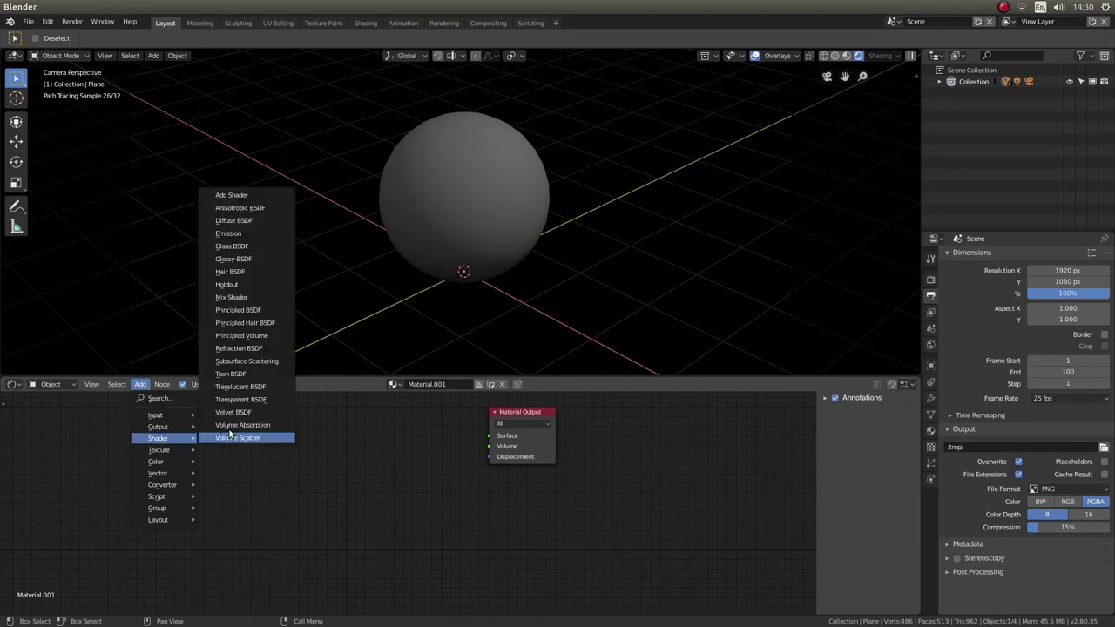
{"action": "left_click", "coordinate": [237, 221]}
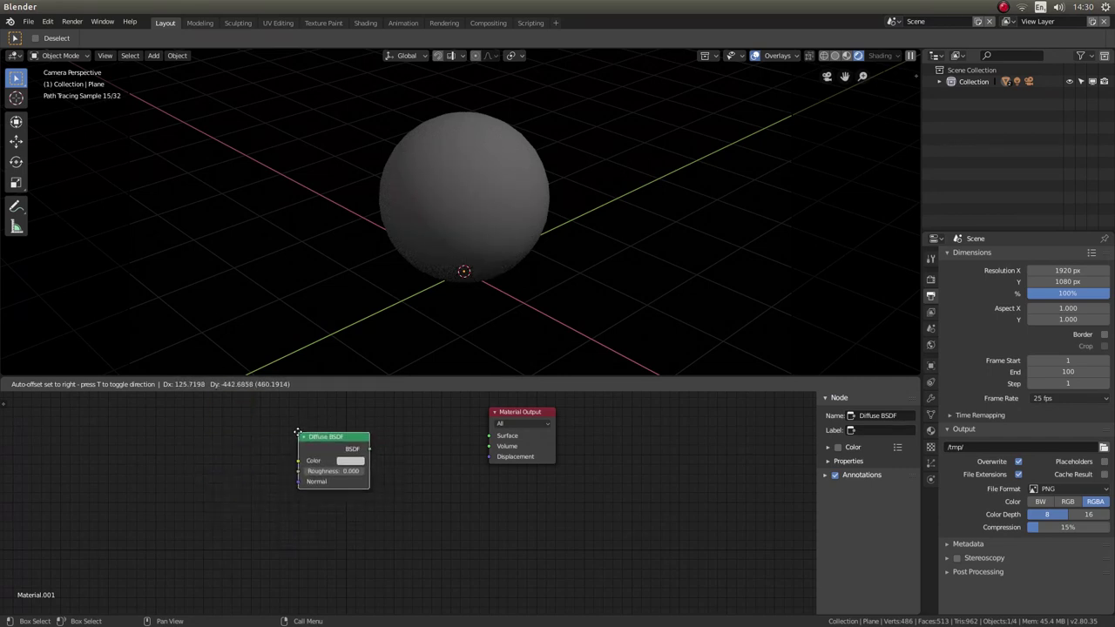
{"action": "left_click", "coordinate": [299, 434]}
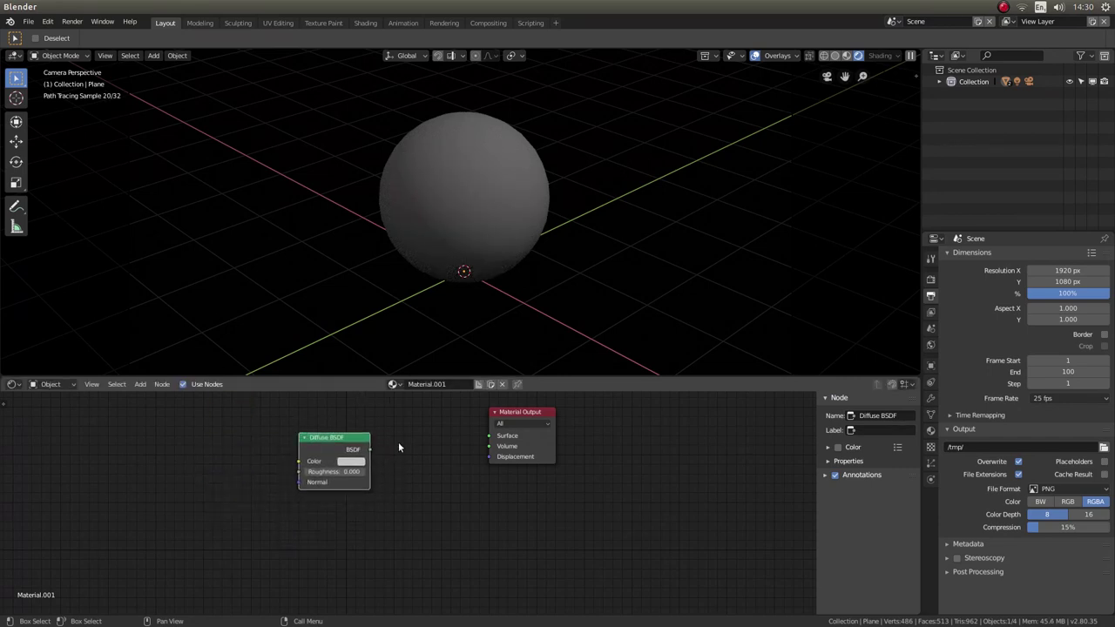
{"action": "scroll", "coordinate": [396, 461], "scroll_direction": "up", "scroll_amount": 1}
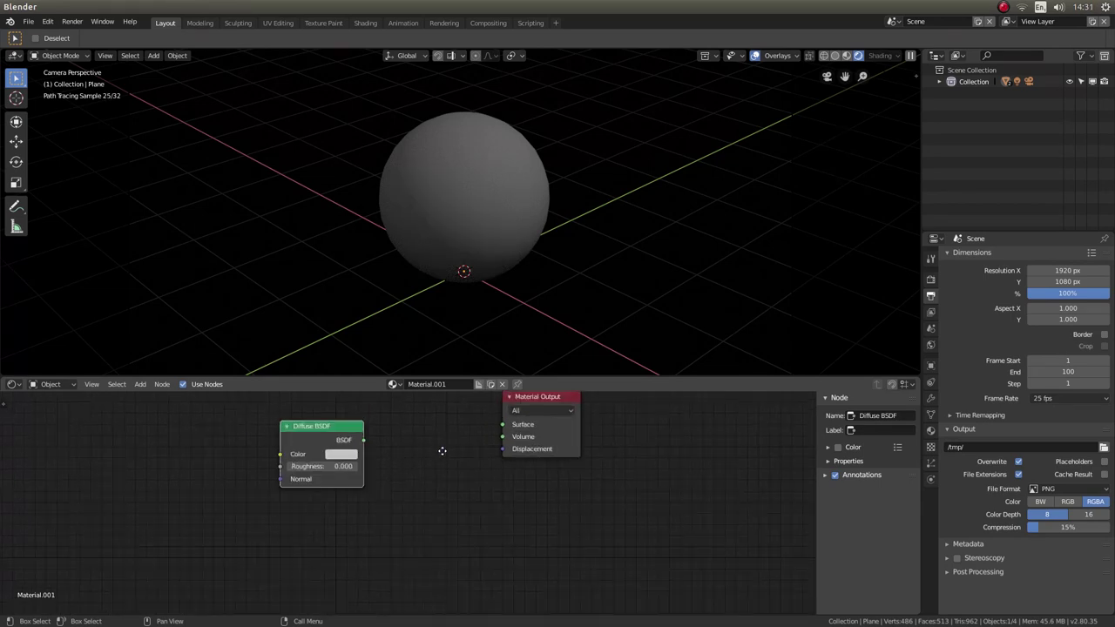
{"action": "middle_click_drag", "start_coordinate": [442, 454], "coordinate": [445, 505]}
{"action": "scroll", "coordinate": [445, 505], "scroll_direction": "up", "scroll_amount": 1}
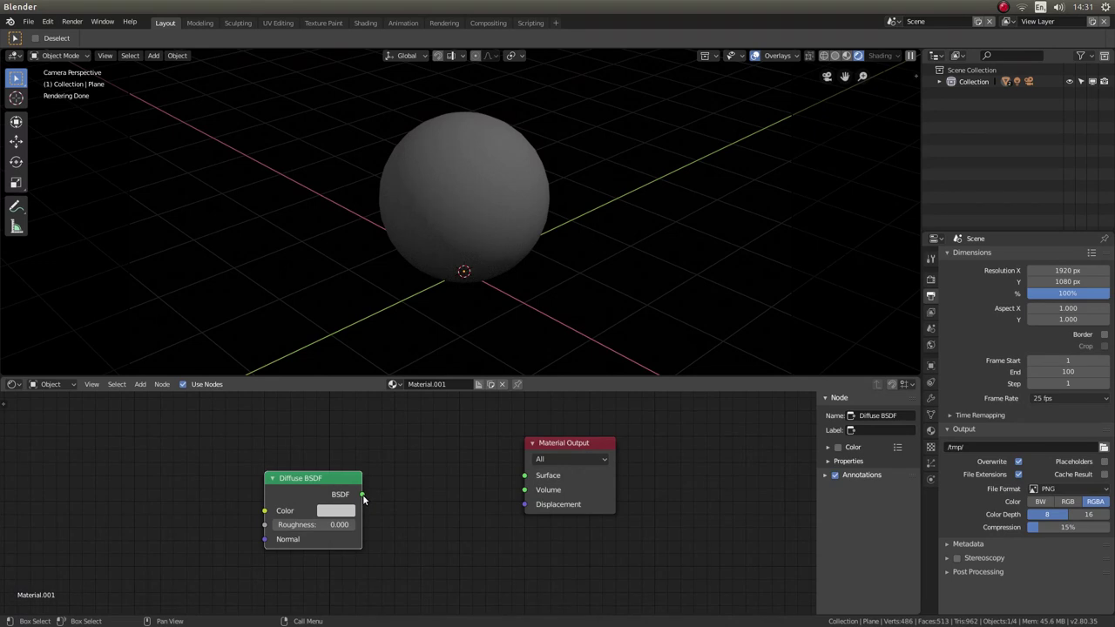
{"action": "left_click_drag", "start_coordinate": [369, 496], "coordinate": [491, 477]}
{"action": "left_click_drag", "start_coordinate": [502, 484], "coordinate": [525, 478]}
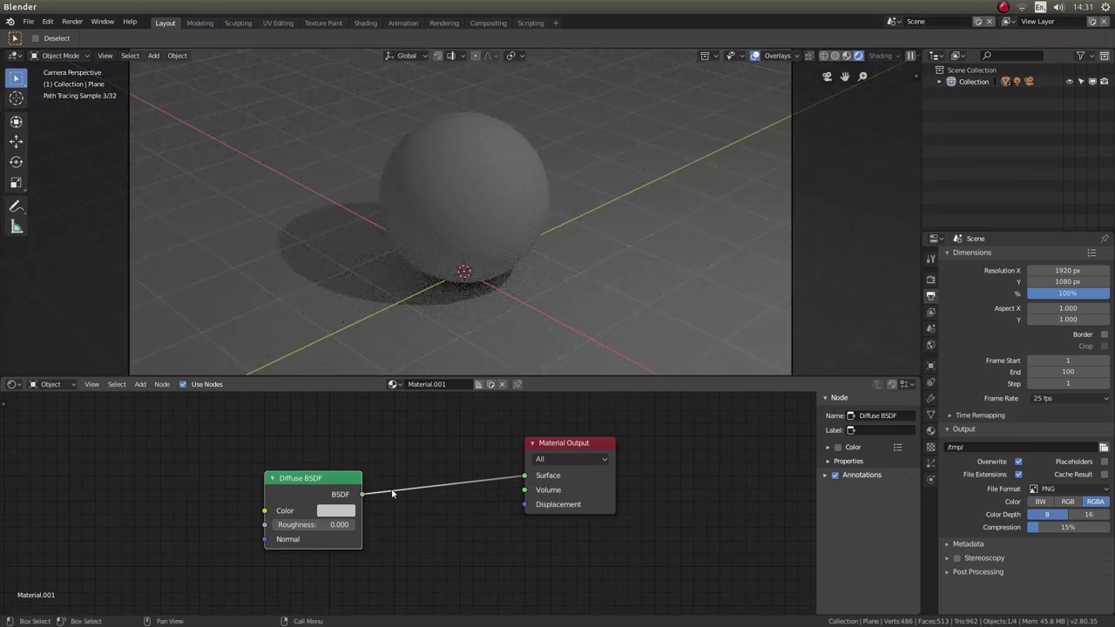
{"action": "scroll", "coordinate": [499, 477], "scroll_direction": "up", "scroll_amount": 3}
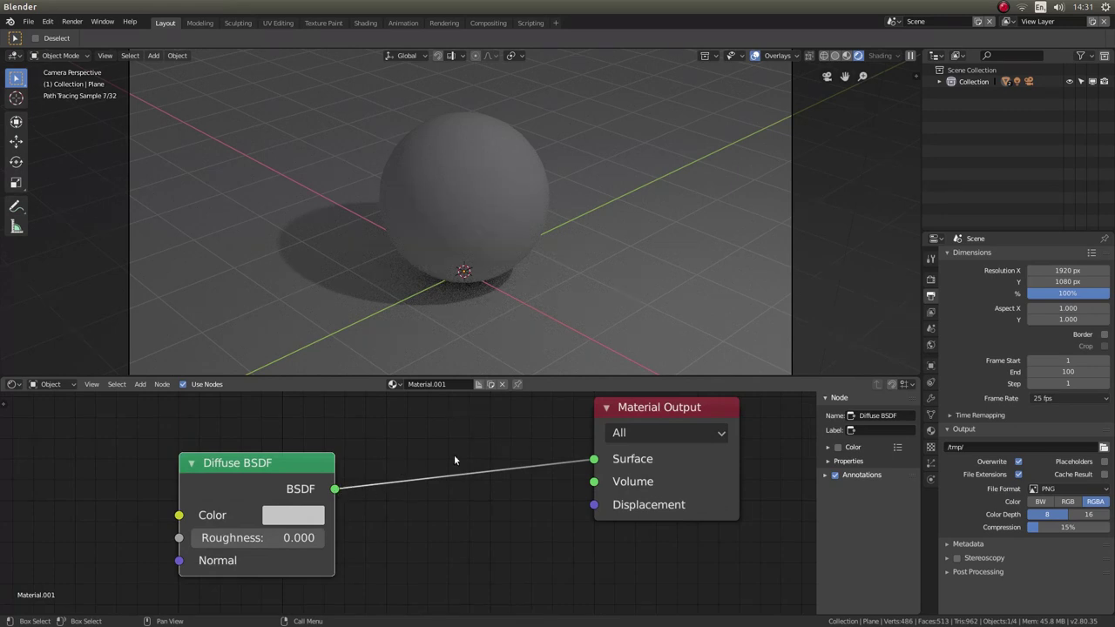
{"action": "scroll", "coordinate": [454, 454], "scroll_direction": "down", "scroll_amount": 4}
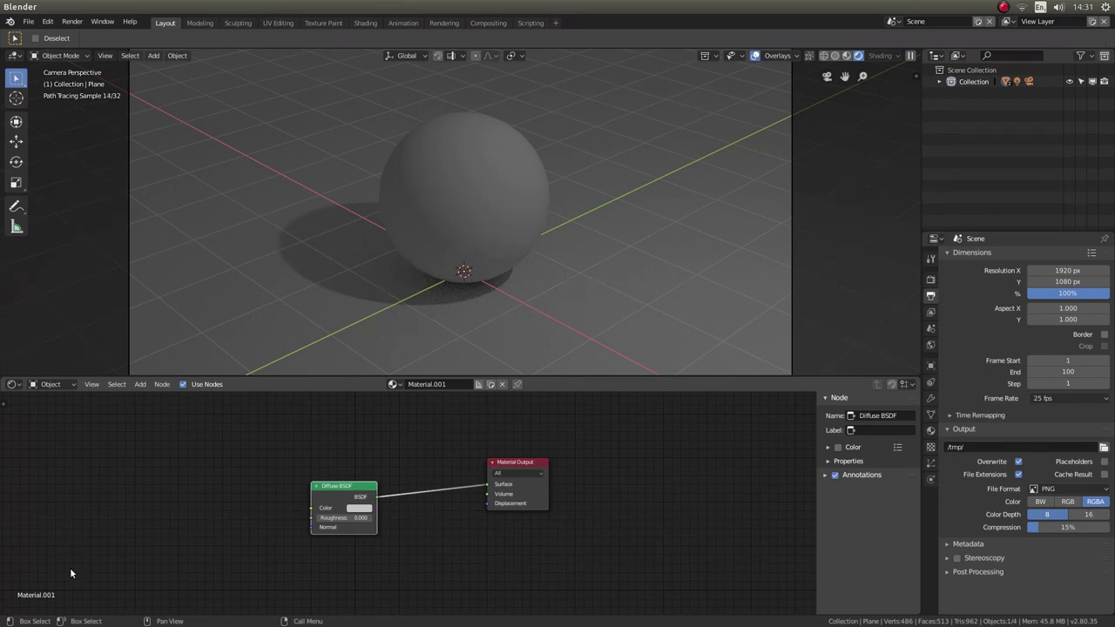
Add a Checker Texture left of the Diffuse BSDF and wire its Color into Diffuse BSDF Color.
{"action": "left_click", "coordinate": [139, 384]}
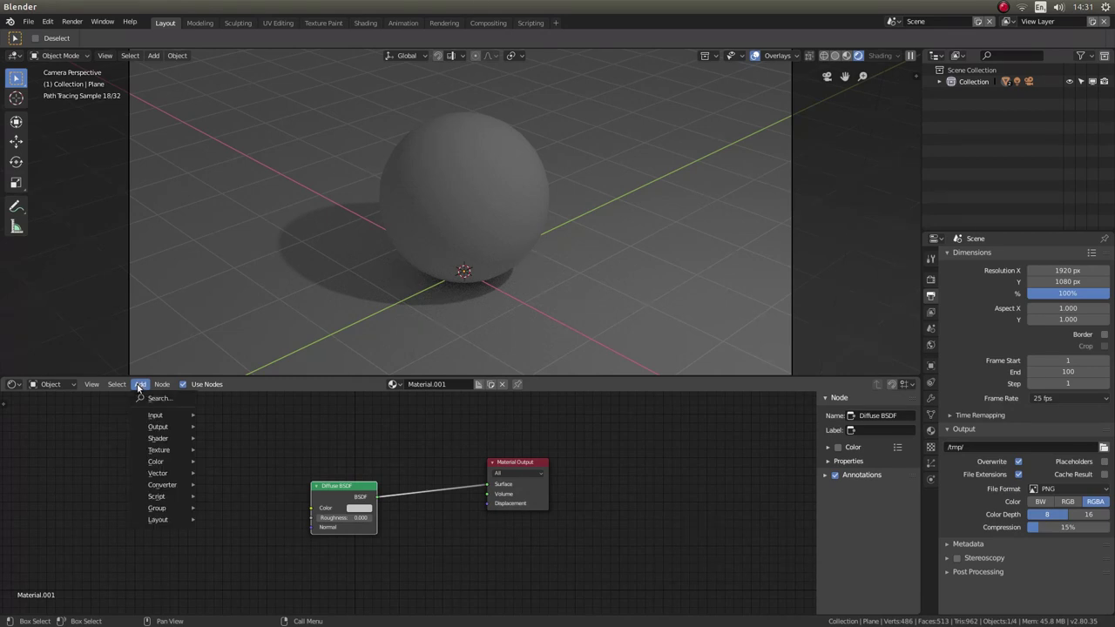
{"action": "mouse_move", "coordinate": [136, 448]}
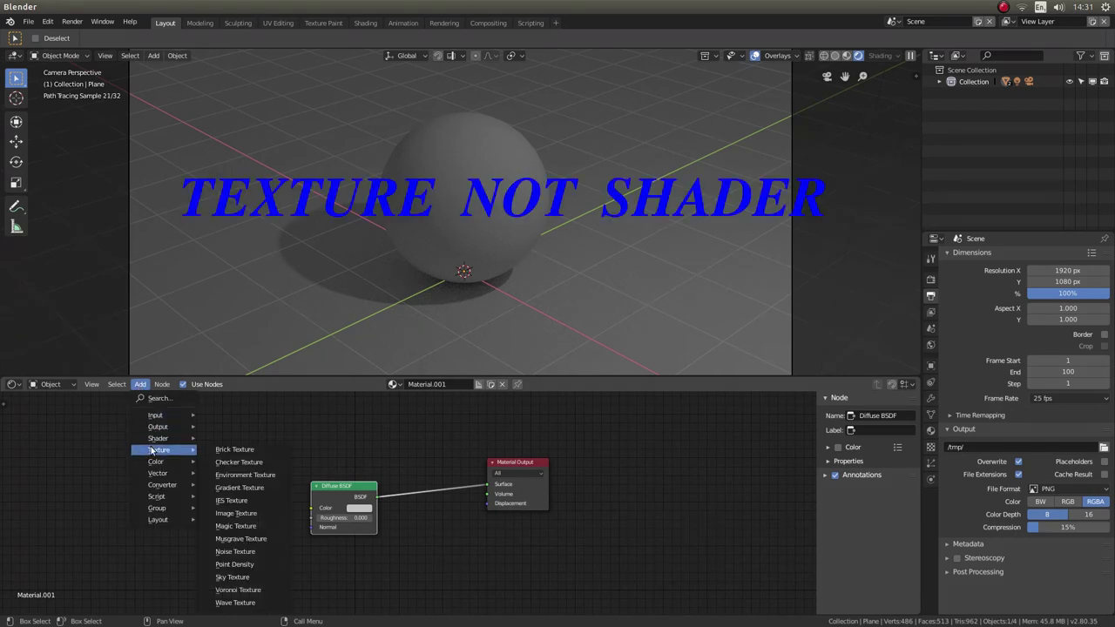
{"action": "left_click", "coordinate": [264, 465]}
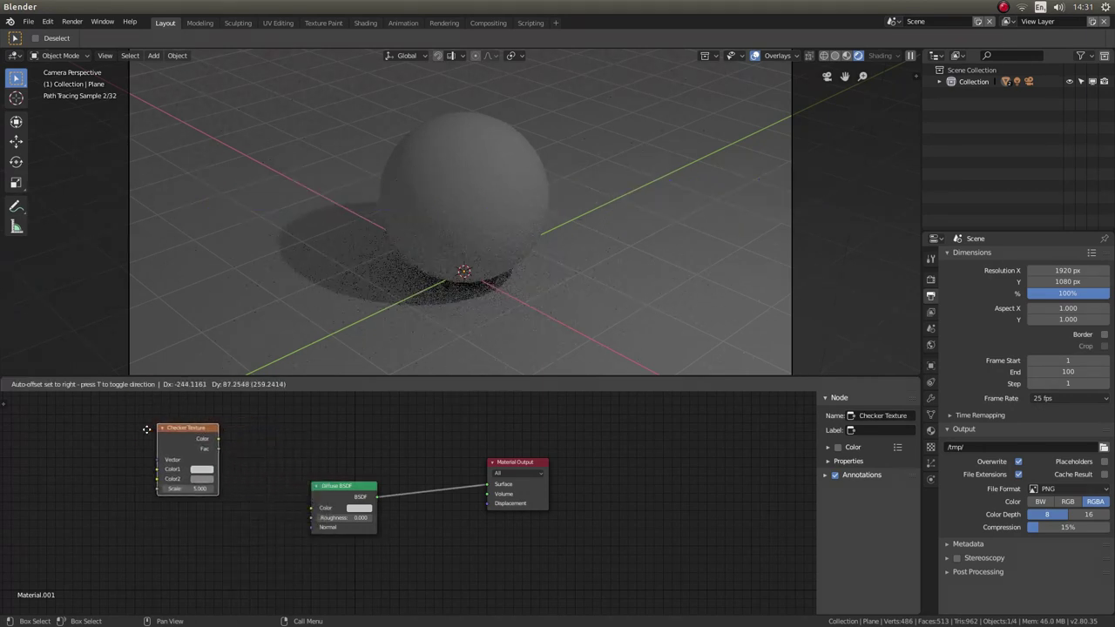
{"action": "left_click", "coordinate": [123, 453]}
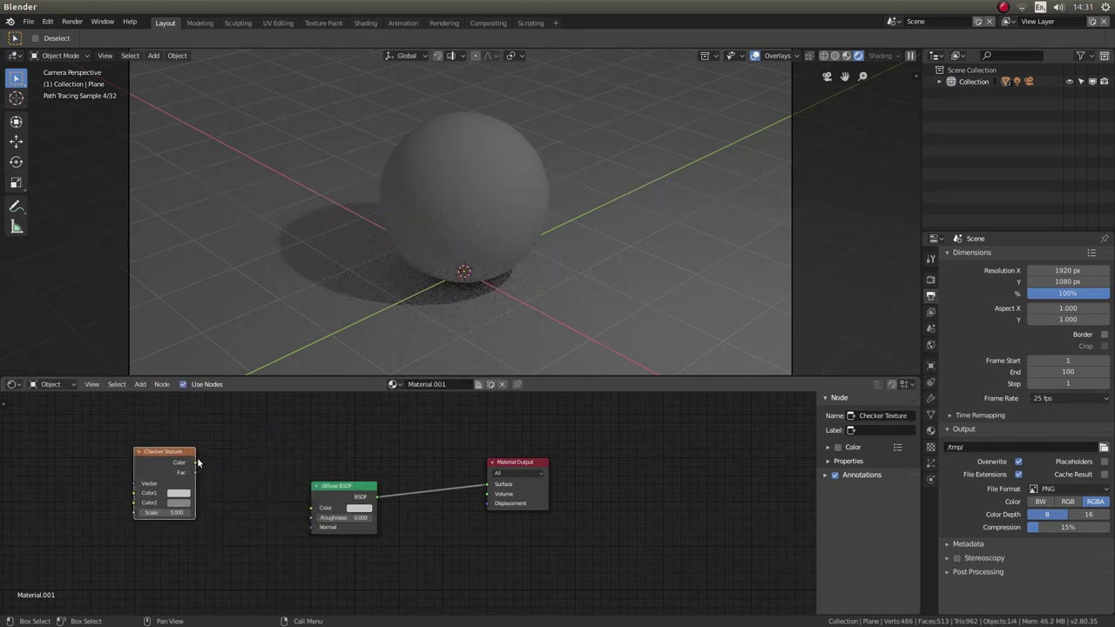
{"action": "scroll", "coordinate": [197, 461], "scroll_direction": "up", "scroll_amount": 2}
{"action": "scroll", "coordinate": [186, 453], "scroll_direction": "left", "scroll_amount": 5, "text": "ctrl"}
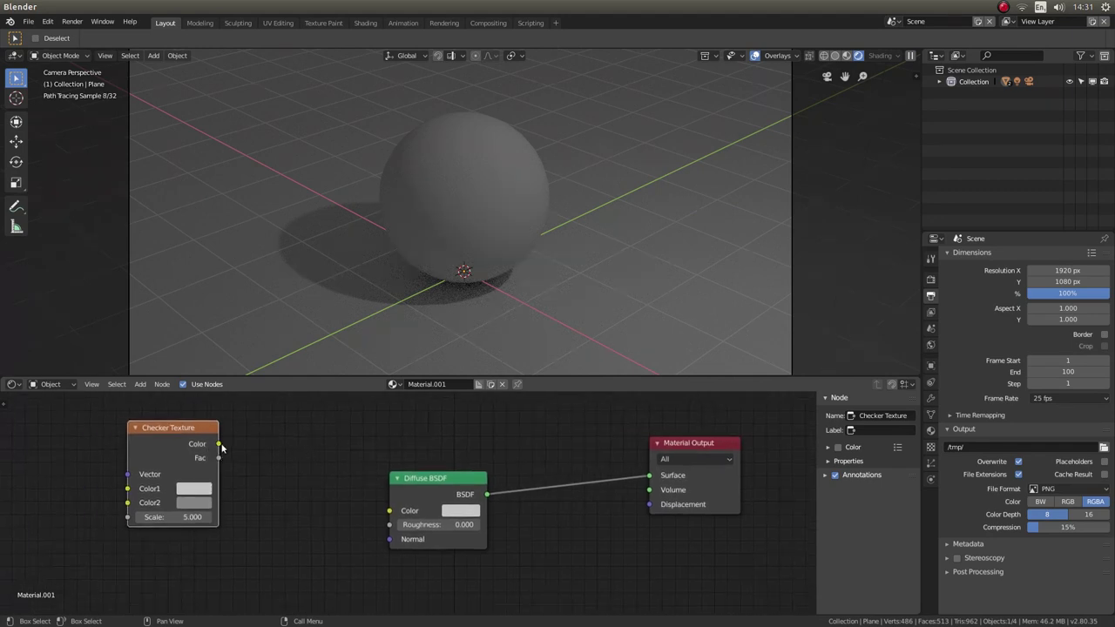
{"action": "left_click_drag", "start_coordinate": [218, 445], "coordinate": [386, 511]}
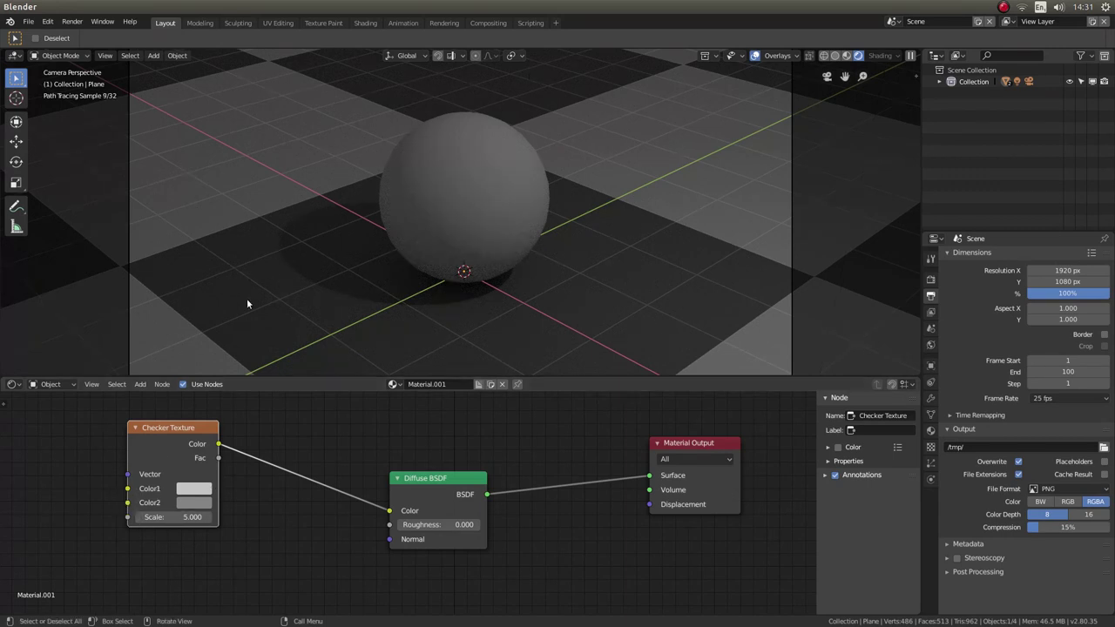
Set the Checker Texture's Color1 to light white and Color2 to a bright blue.
{"action": "left_click", "coordinate": [196, 489]}
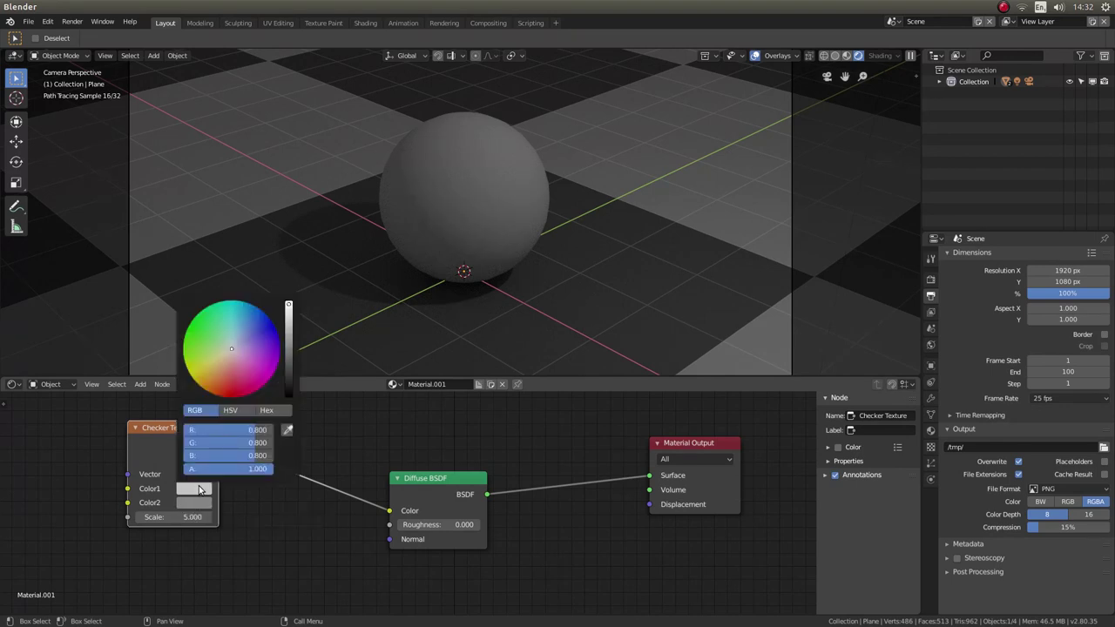
{"action": "mouse_move", "coordinate": [289, 307]}
{"action": "left_mouse_down"}
{"action": "mouse_move", "coordinate": [289, 338]}
{"action": "mouse_move", "coordinate": [289, 304]}
{"action": "left_mouse_up"}
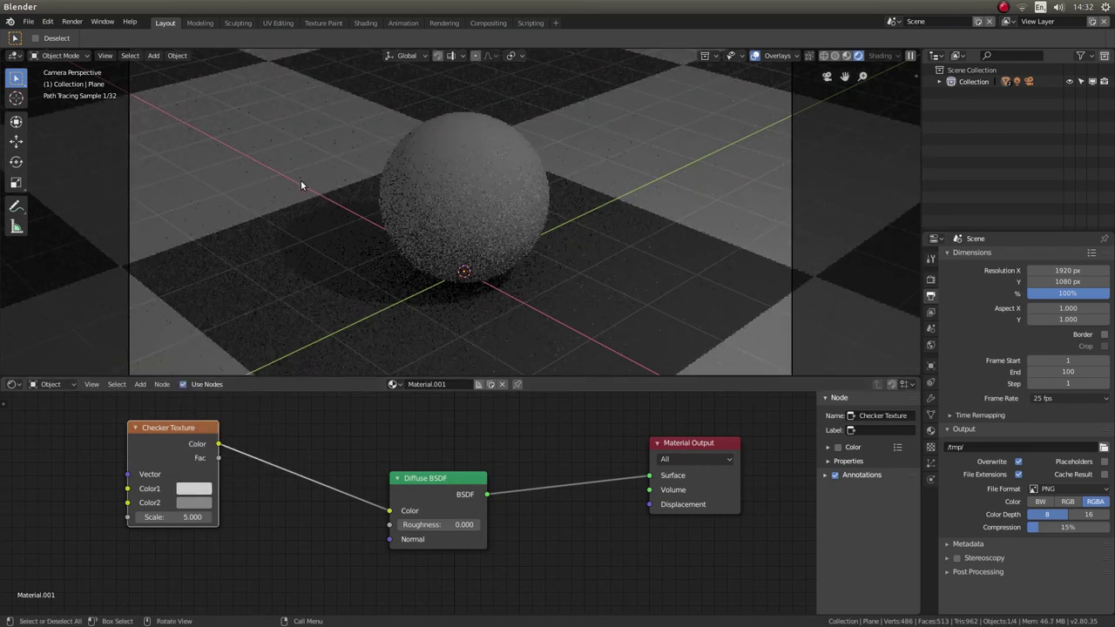
{"action": "left_click", "coordinate": [197, 500]}
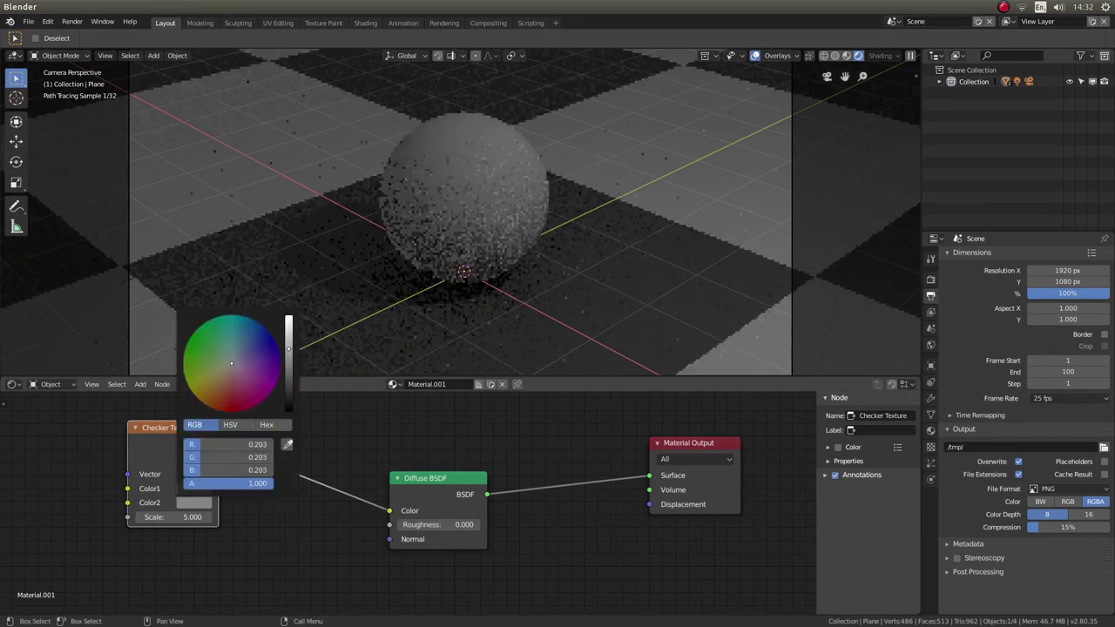
{"action": "left_click_drag", "start_coordinate": [288, 349], "coordinate": [288, 318]}
{"action": "mouse_move", "coordinate": [232, 363]}
{"action": "left_mouse_down"}
{"action": "mouse_move", "coordinate": [279, 364]}
{"action": "mouse_move", "coordinate": [266, 391]}
{"action": "mouse_move", "coordinate": [223, 402]}
{"action": "mouse_move", "coordinate": [194, 353]}
{"action": "mouse_move", "coordinate": [239, 331]}
{"action": "mouse_move", "coordinate": [276, 340]}
{"action": "left_mouse_up"}
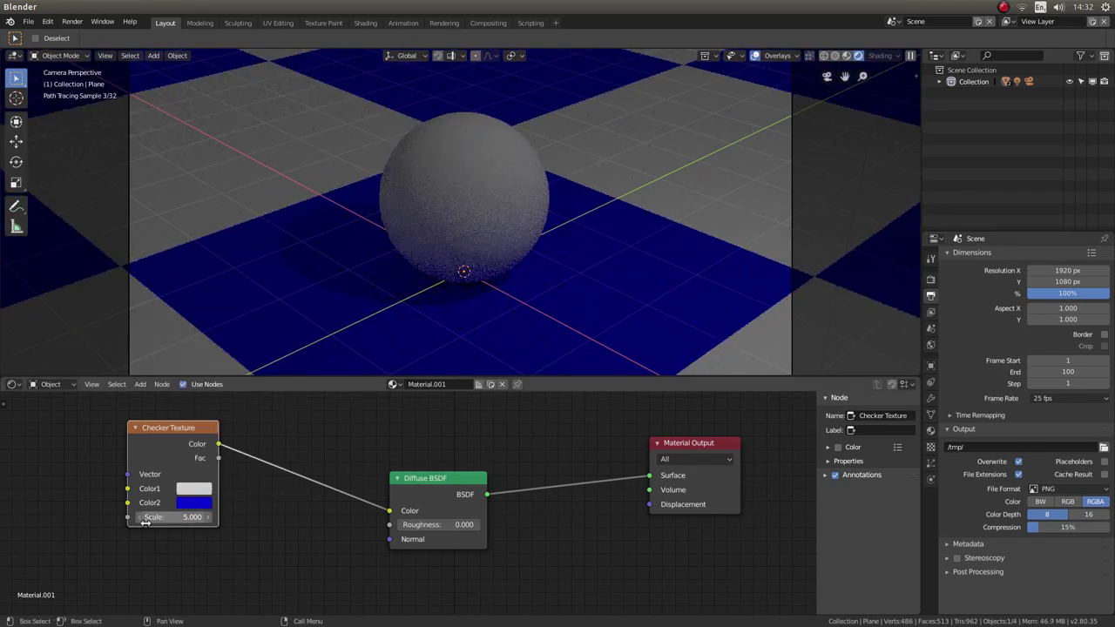
{"action": "scroll", "coordinate": [165, 527], "scroll_direction": "up", "scroll_amount": 2}
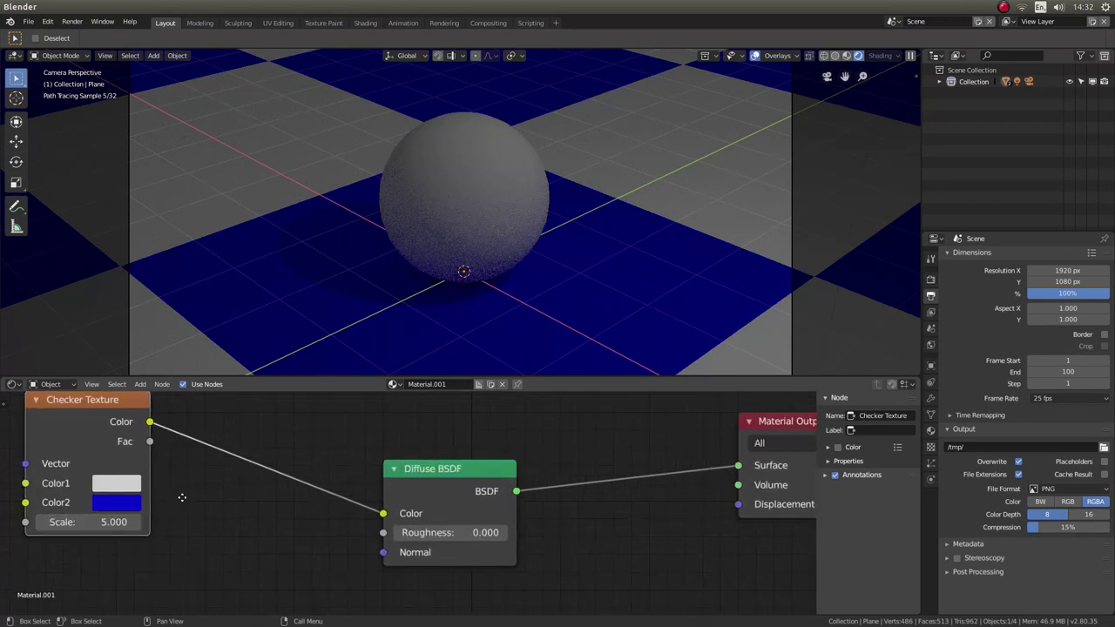
{"action": "middle_click_drag", "start_coordinate": [209, 492], "coordinate": [353, 505]}
{"action": "scroll", "coordinate": [270, 497], "scroll_direction": "up", "scroll_amount": 1}
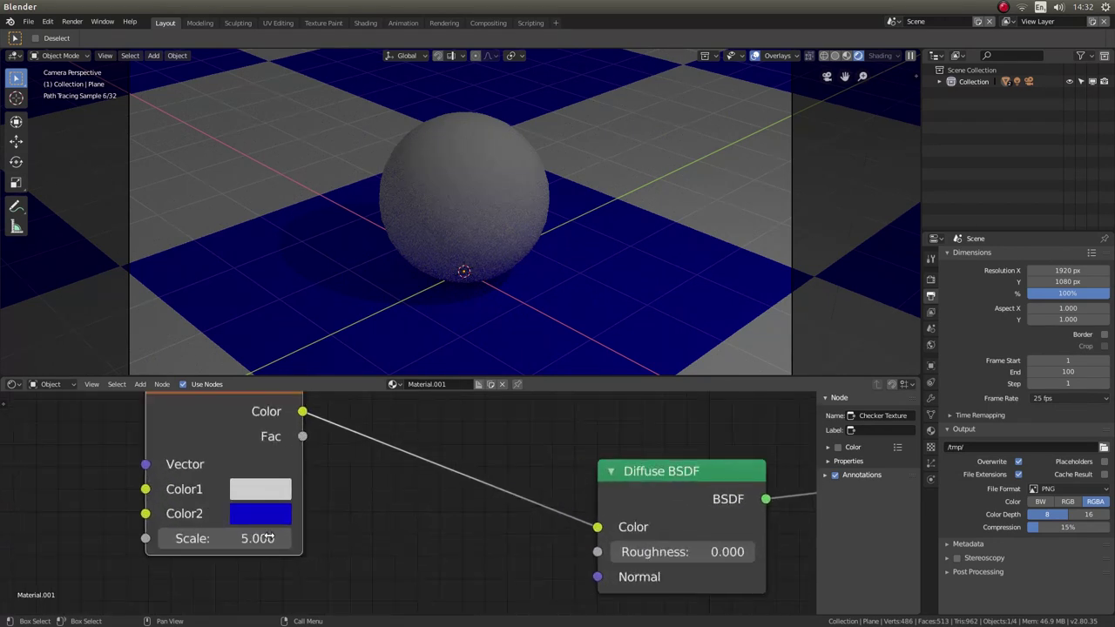
Set the Checker Texture Scale to 20.
{"action": "left_click", "coordinate": [220, 539]}
{"action": "type", "text": "20"}
{"action": "key", "text": "Return"}
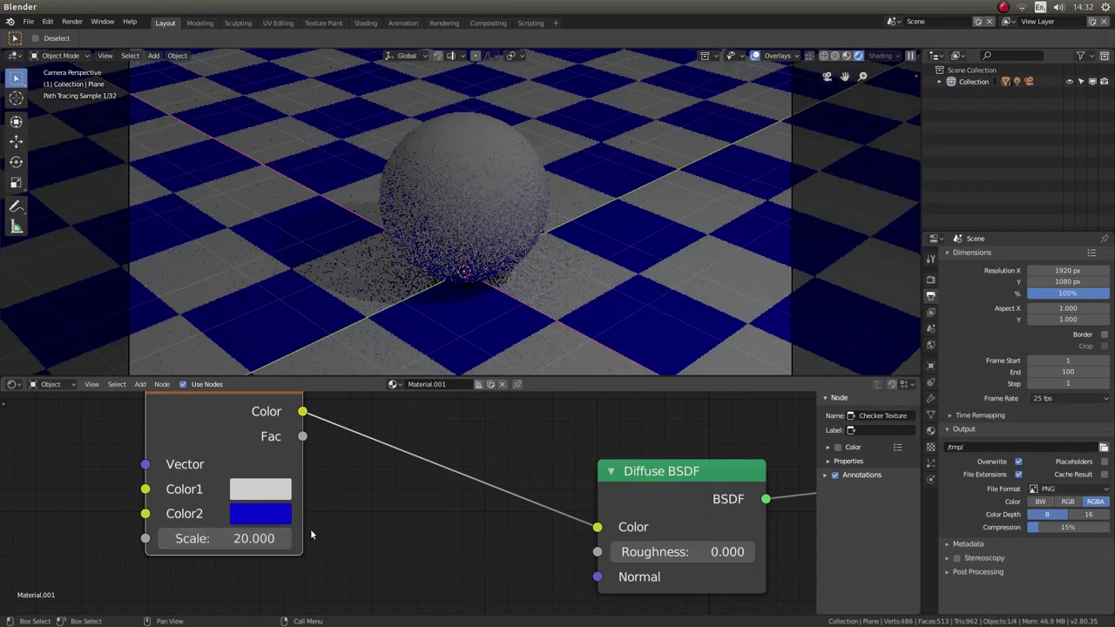
Rearrange the Checker Texture, Diffuse BSDF and Material Output nodes into a tidy row.
{"action": "scroll", "coordinate": [421, 548], "scroll_direction": "down", "scroll_amount": 3}
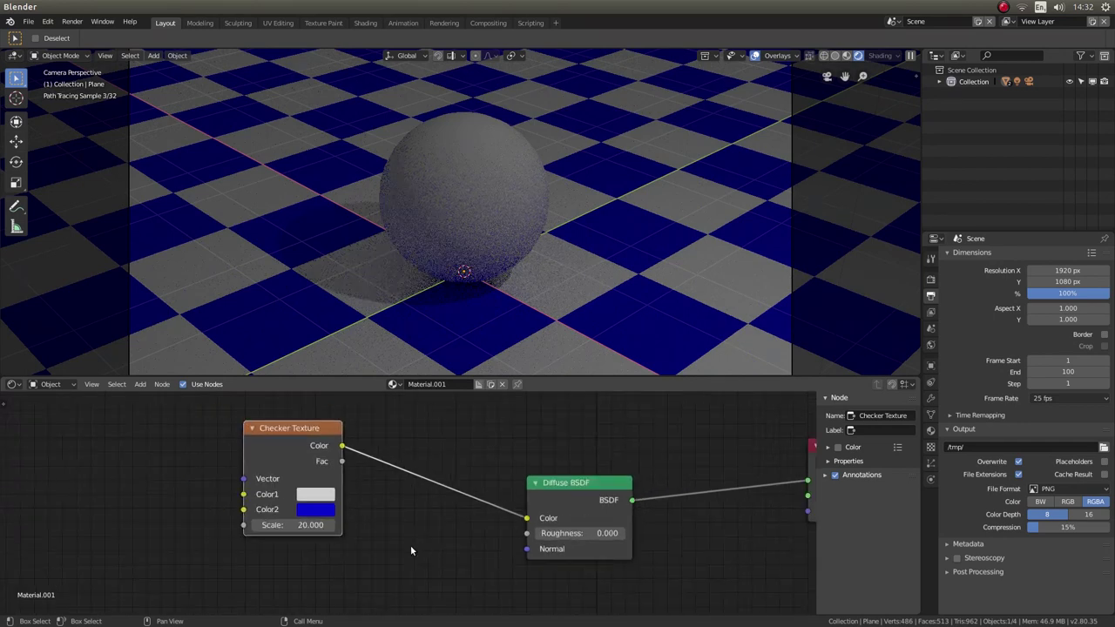
{"action": "scroll", "coordinate": [408, 550], "scroll_direction": "down", "scroll_amount": 1}
{"action": "middle_click_drag", "start_coordinate": [408, 550], "coordinate": [324, 548]}
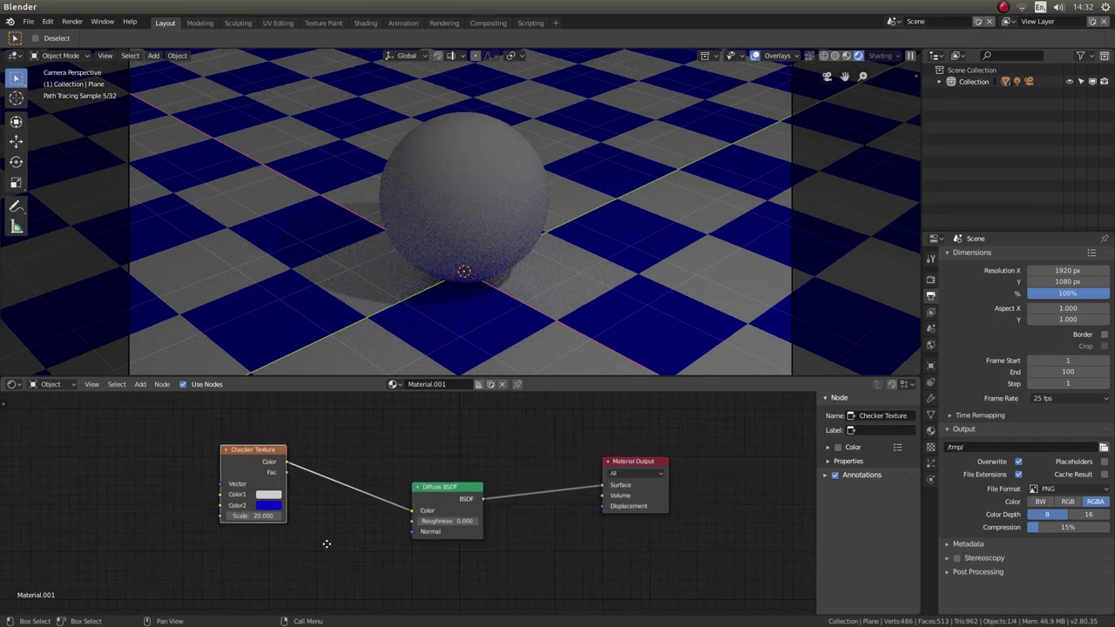
{"action": "scroll", "coordinate": [324, 548], "scroll_direction": "up", "scroll_amount": 1}
{"action": "left_click_drag", "start_coordinate": [212, 433], "coordinate": [162, 472]}
{"action": "left_click_drag", "start_coordinate": [712, 444], "coordinate": [717, 467]}
{"action": "left_click_drag", "start_coordinate": [476, 488], "coordinate": [438, 494]}
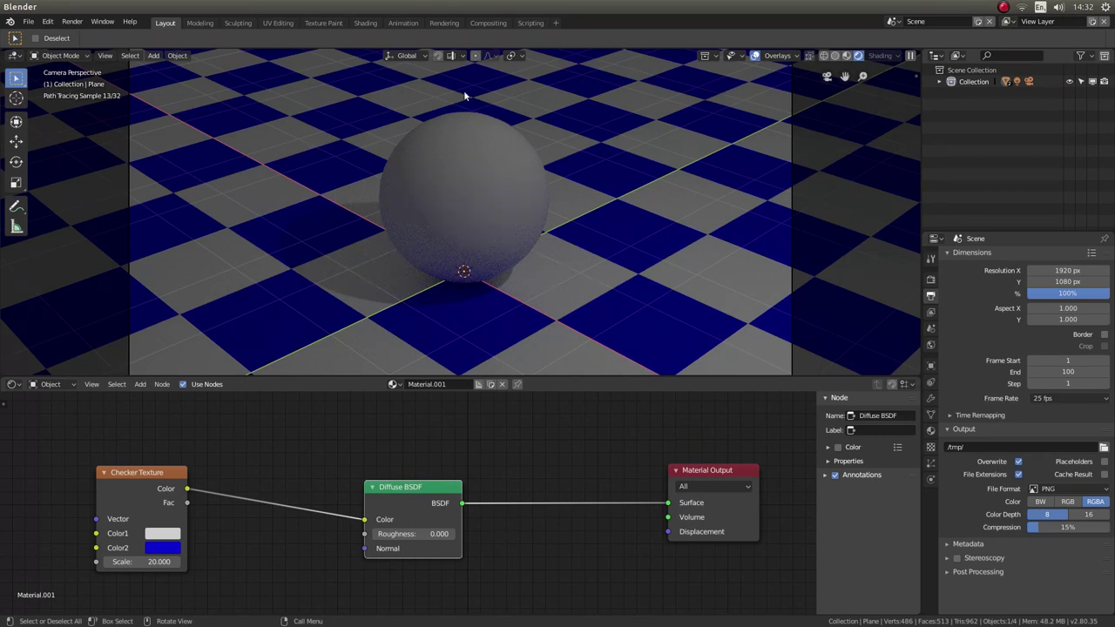
Select the sphere, create its new material, and delete the Principled BSDF node.
{"action": "left_click", "coordinate": [479, 189]}
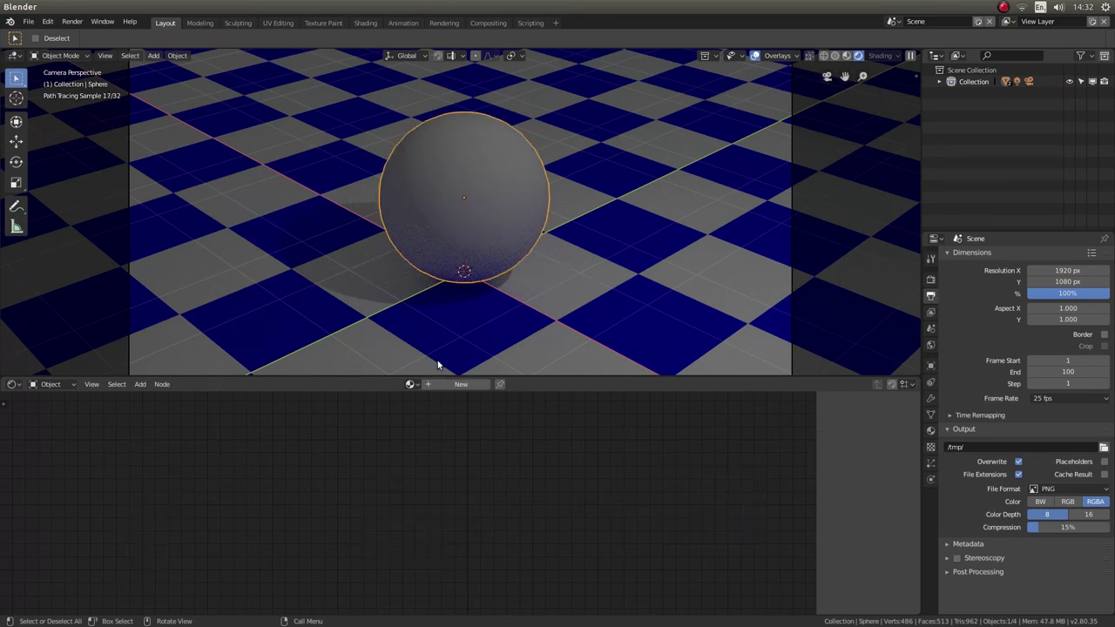
{"action": "left_click", "coordinate": [462, 385]}
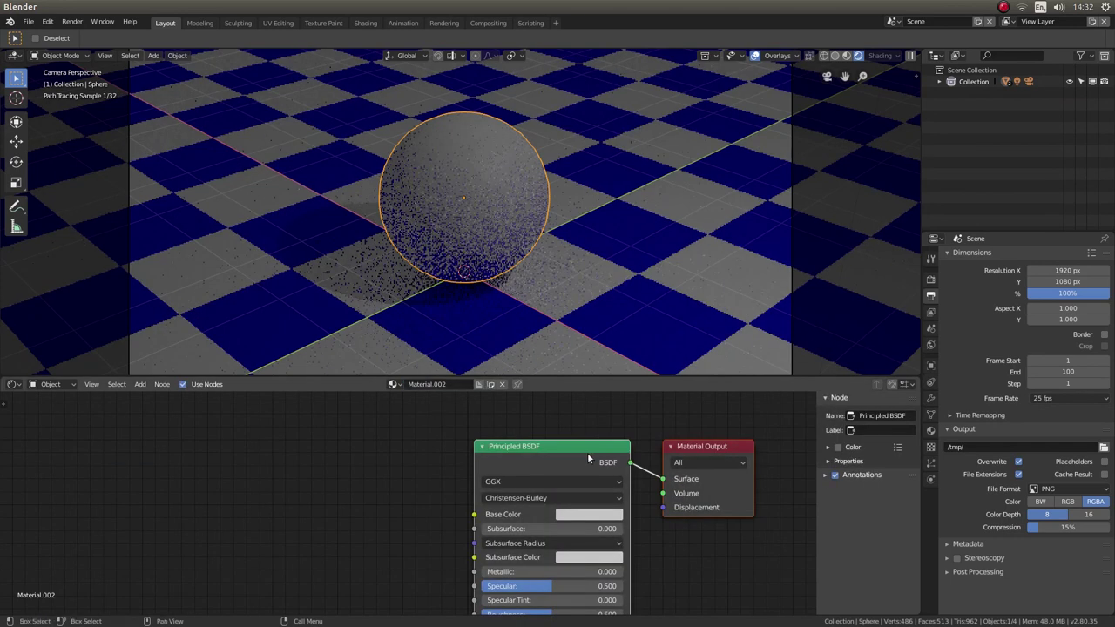
{"action": "left_click_drag", "start_coordinate": [563, 443], "coordinate": [361, 425]}
{"action": "right_click", "coordinate": [359, 421]}
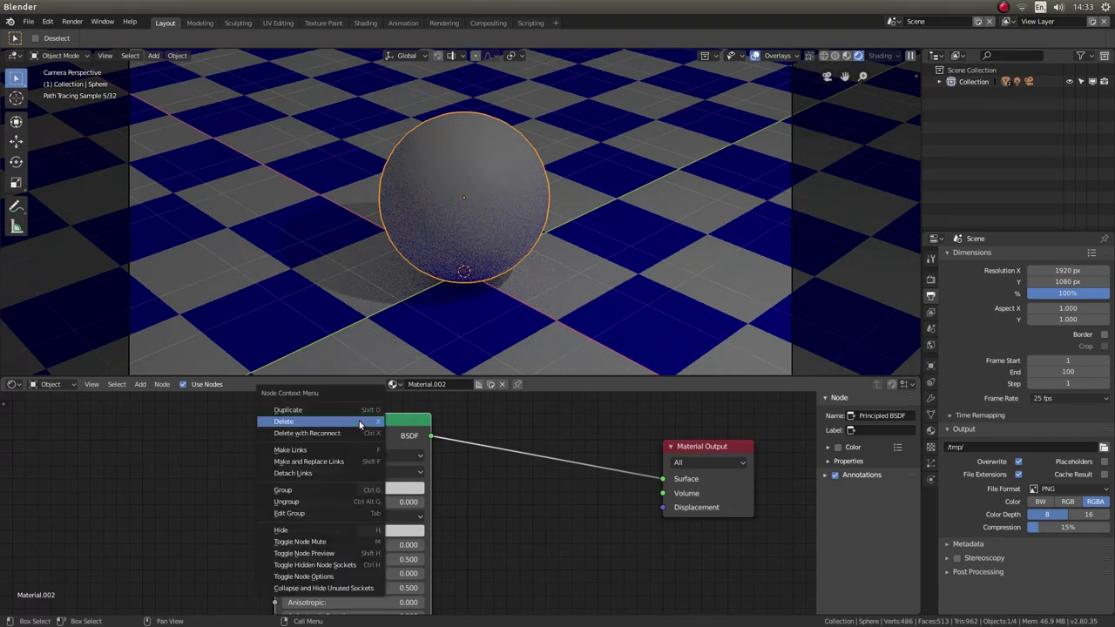
{"action": "left_click", "coordinate": [281, 422]}
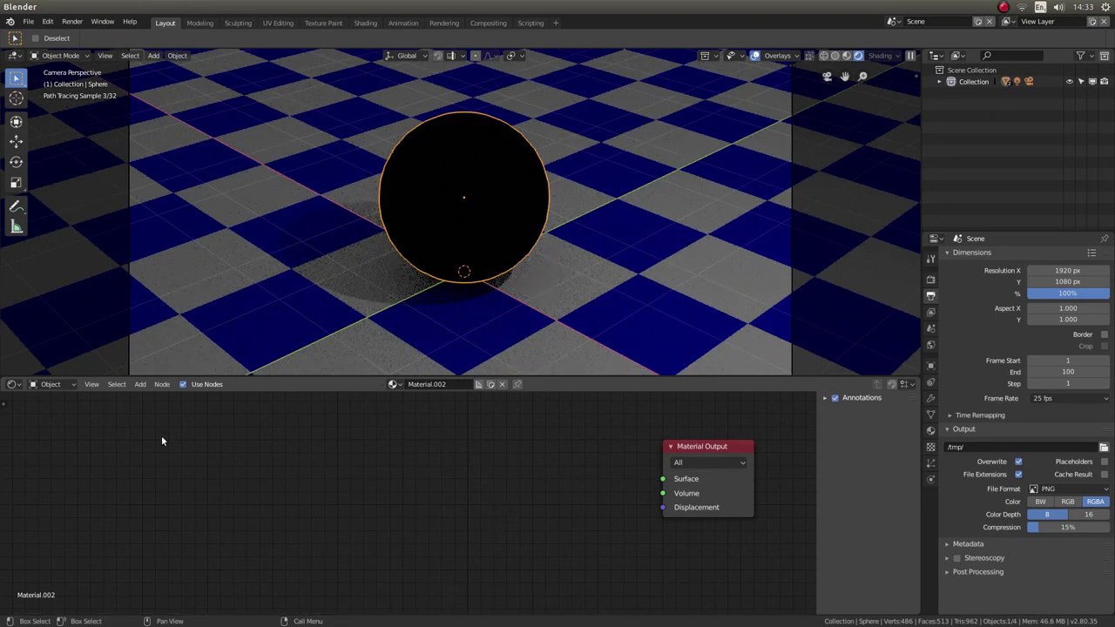
Add a Glass BSDF shader node to the sphere's material graph.
{"action": "left_click", "coordinate": [140, 386]}
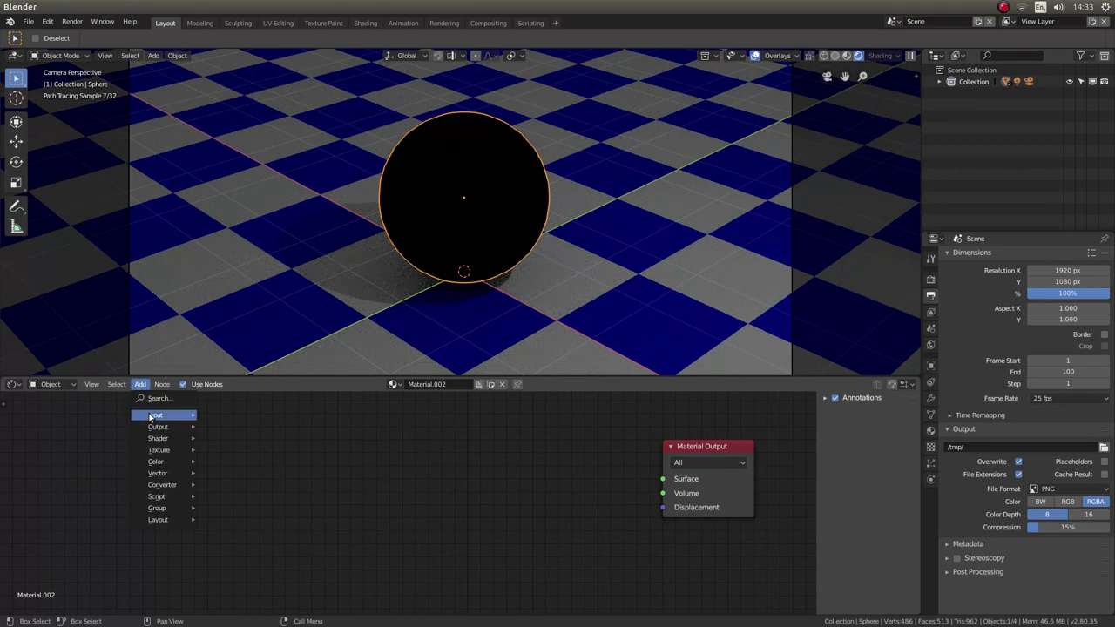
{"action": "mouse_move", "coordinate": [156, 443]}
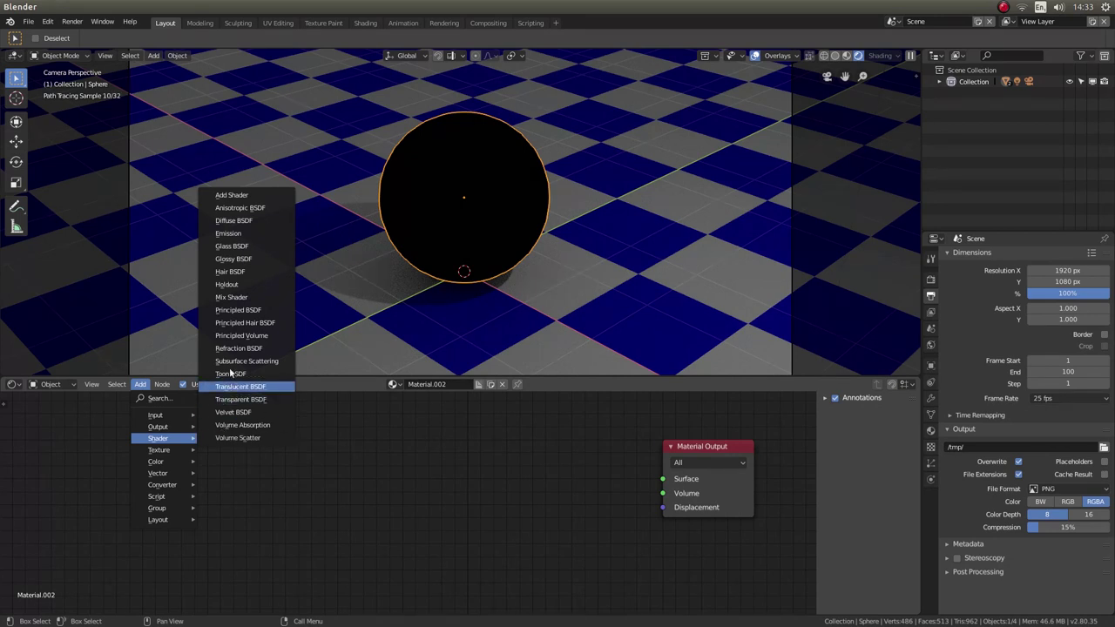
{"action": "left_click", "coordinate": [249, 247]}
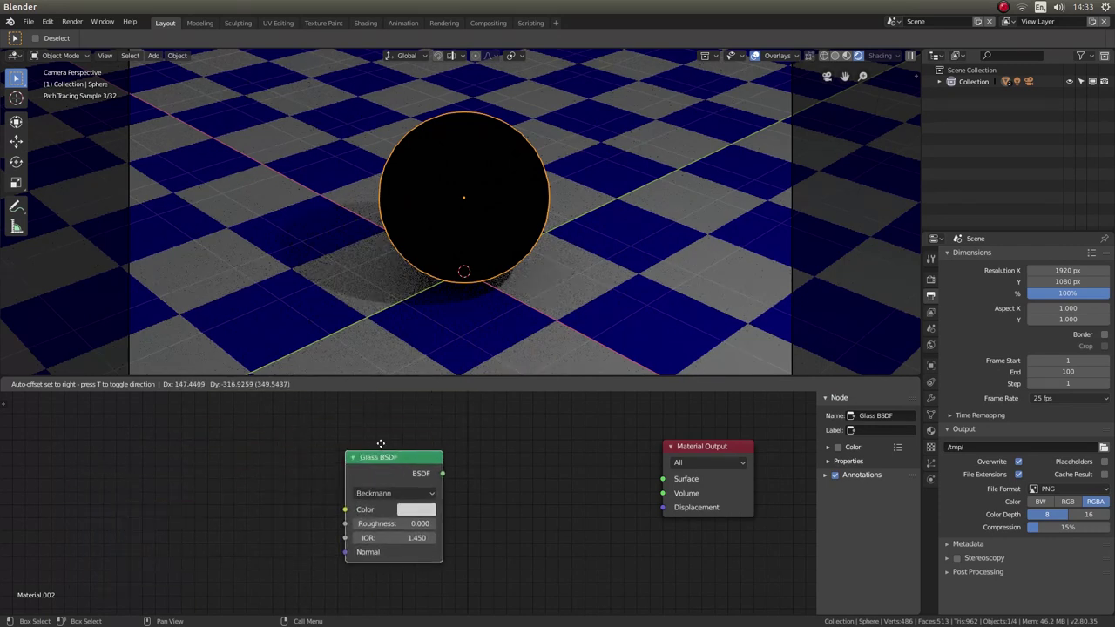
{"action": "left_click", "coordinate": [279, 473]}
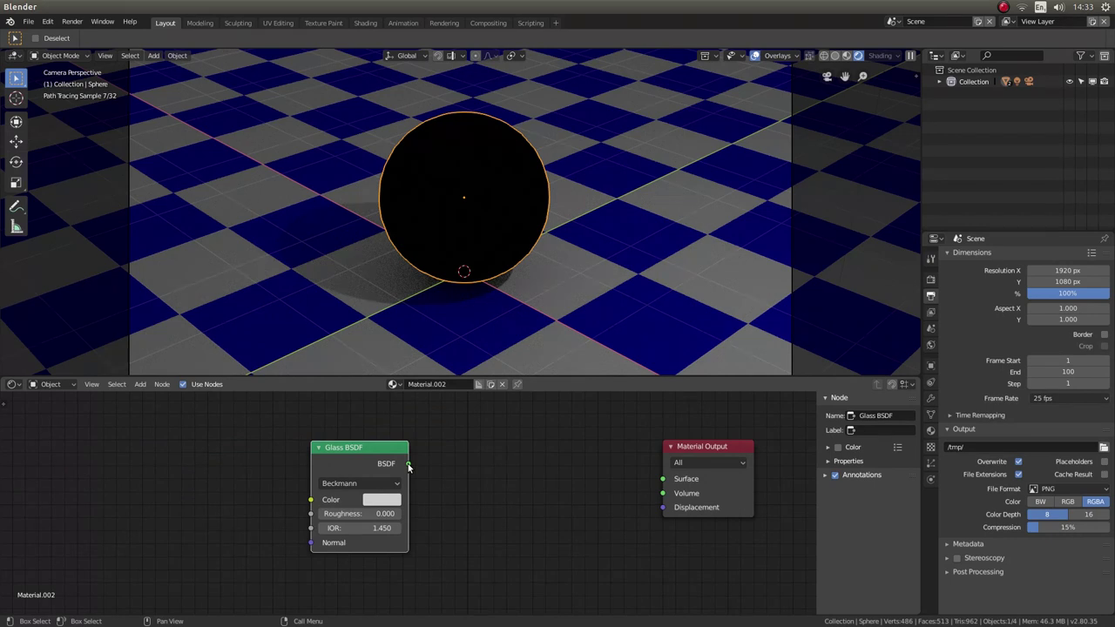
Wire the Glass BSDF output into the Material Output Surface input.
{"action": "left_click_drag", "start_coordinate": [408, 464], "coordinate": [660, 481]}
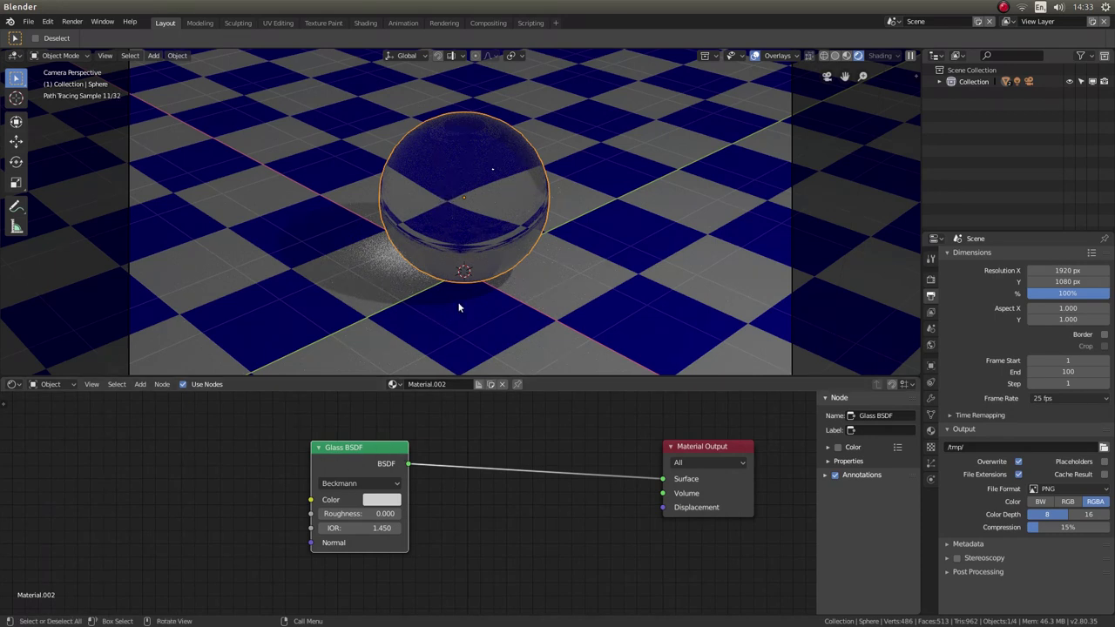
{"action": "scroll", "coordinate": [455, 209], "scroll_direction": "down", "scroll_amount": 1}
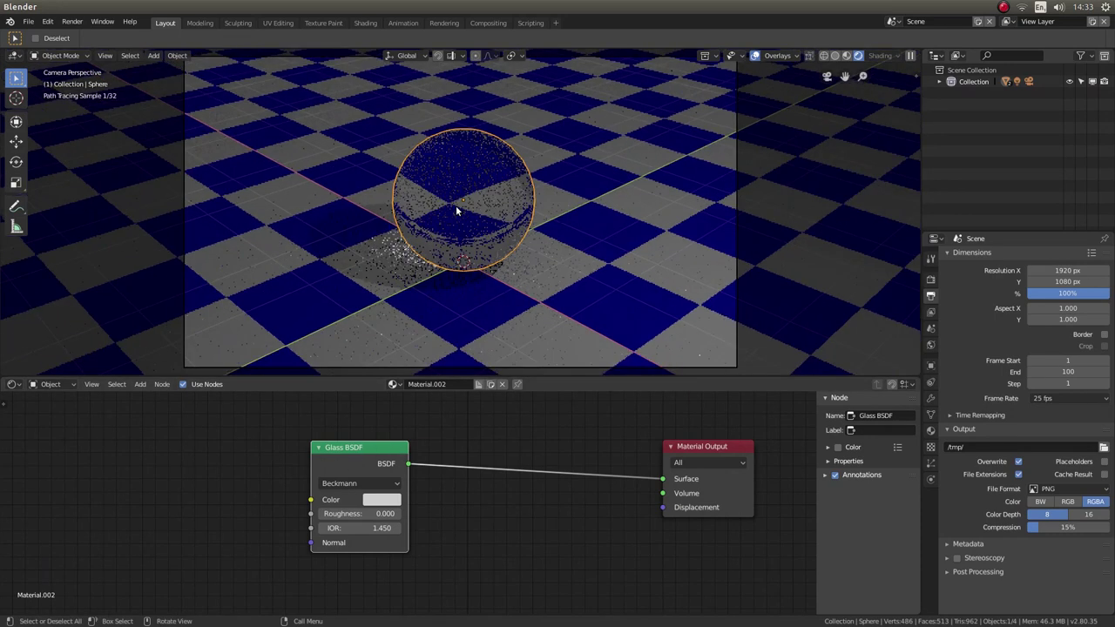
{"action": "scroll", "coordinate": [456, 206], "scroll_direction": "down", "scroll_amount": 1}
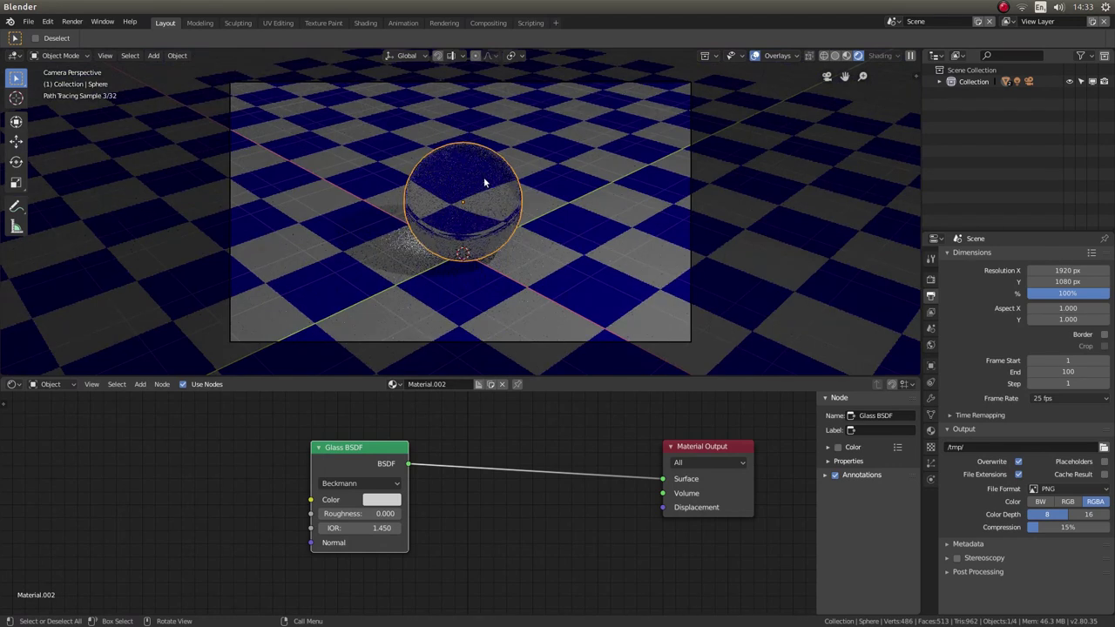
Switch the bottom editor back to a Timeline and shrink it to enlarge the camera view.
{"action": "left_click", "coordinate": [13, 385]}
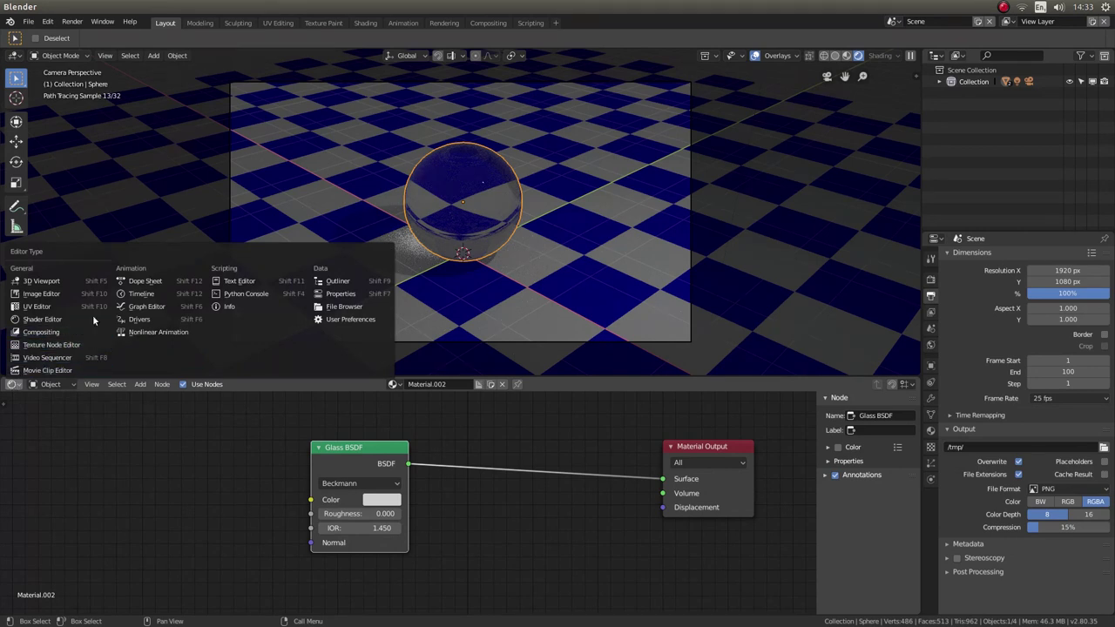
{"action": "left_click", "coordinate": [144, 295]}
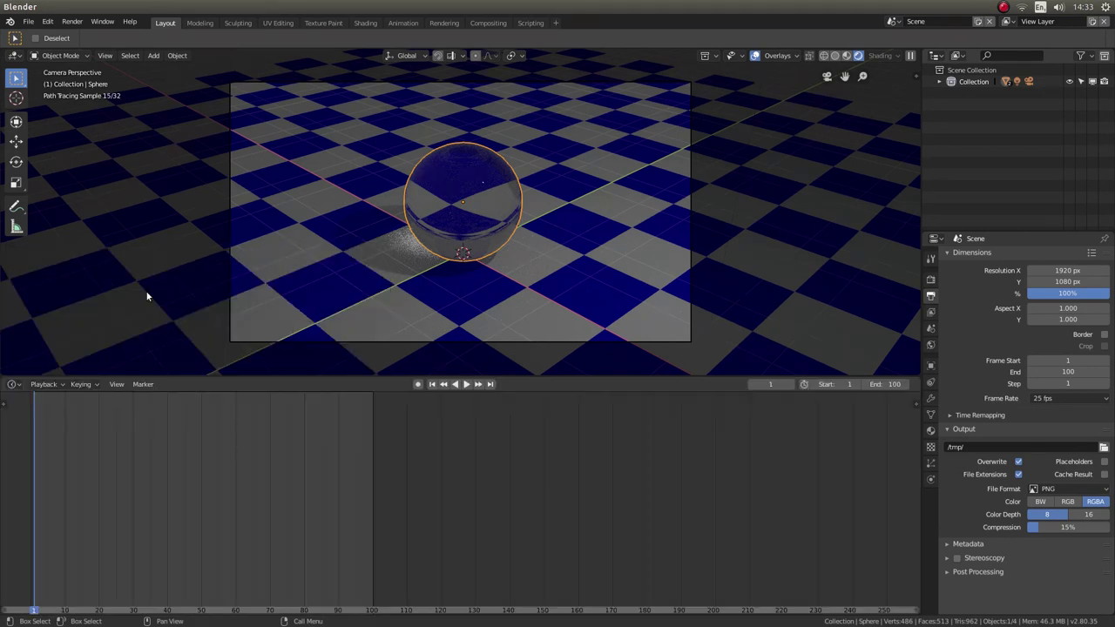
{"action": "left_click_drag", "start_coordinate": [536, 377], "coordinate": [538, 534]}
{"action": "scroll", "coordinate": [551, 438], "scroll_direction": "up", "scroll_amount": 2}
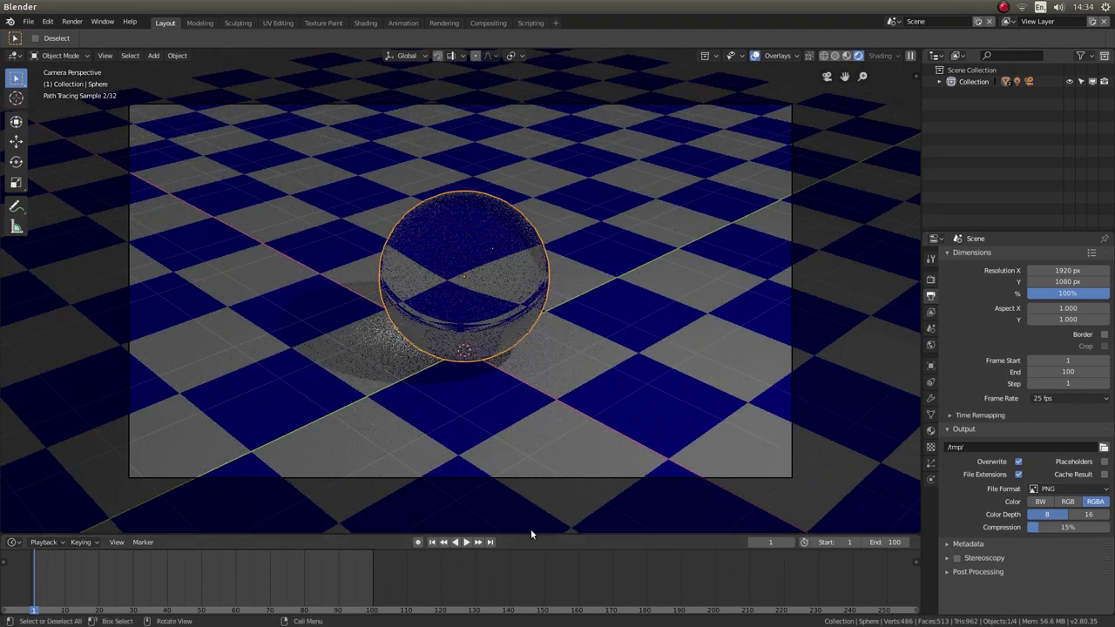
Expand Collection in the Outliner and select the Light.
{"action": "left_click", "coordinate": [939, 82]}
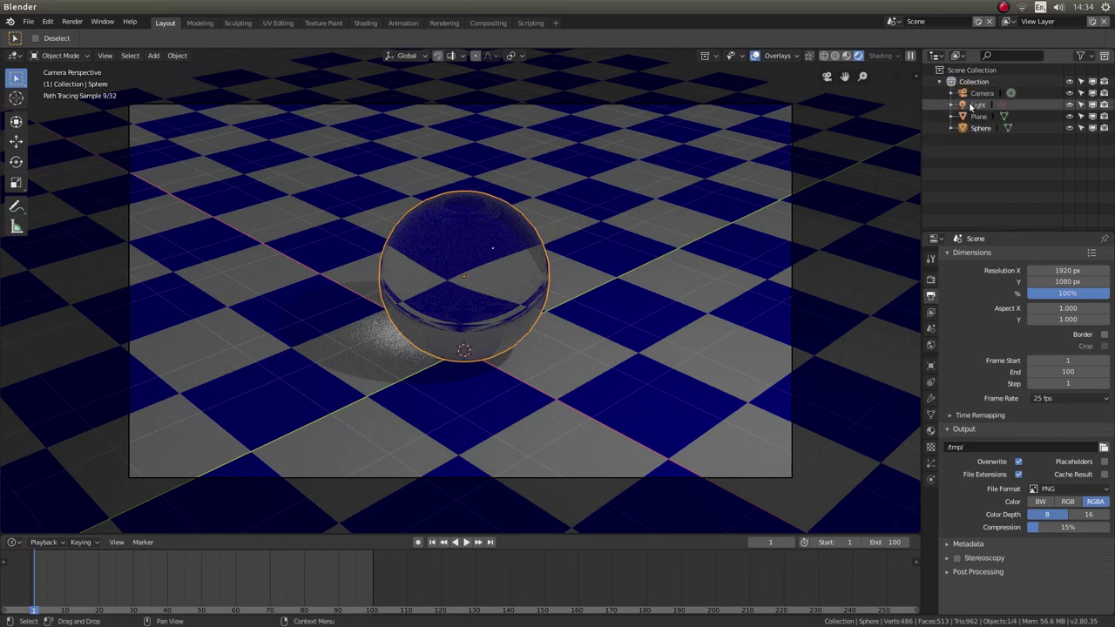
{"action": "left_click", "coordinate": [975, 105]}
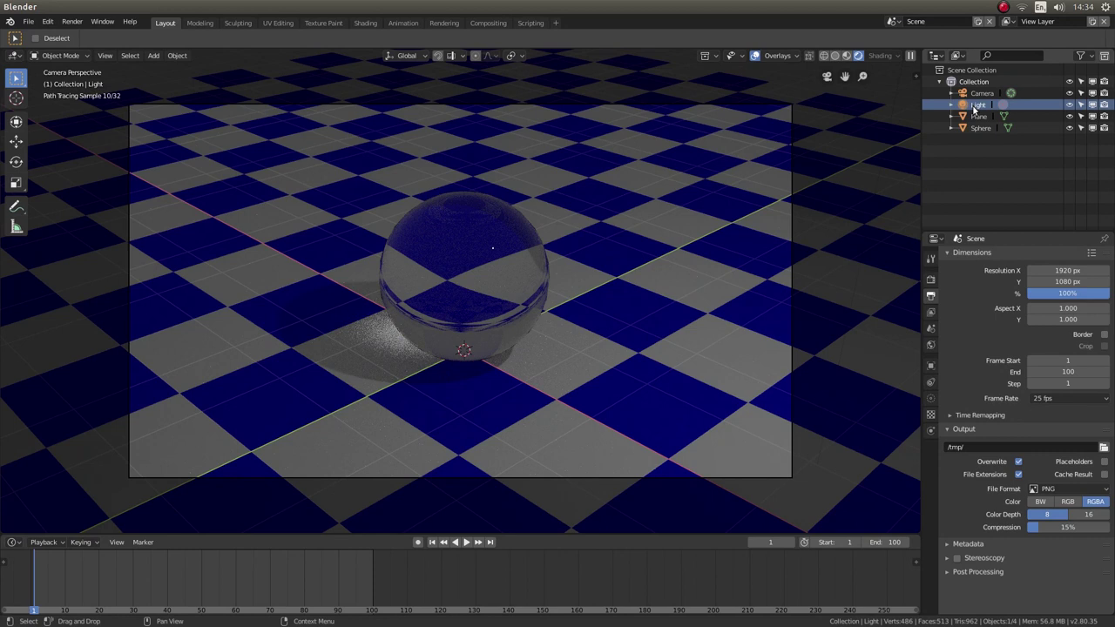
Make the light an Area light using nodes, with emission strength 2000.
{"action": "left_click", "coordinate": [931, 400]}
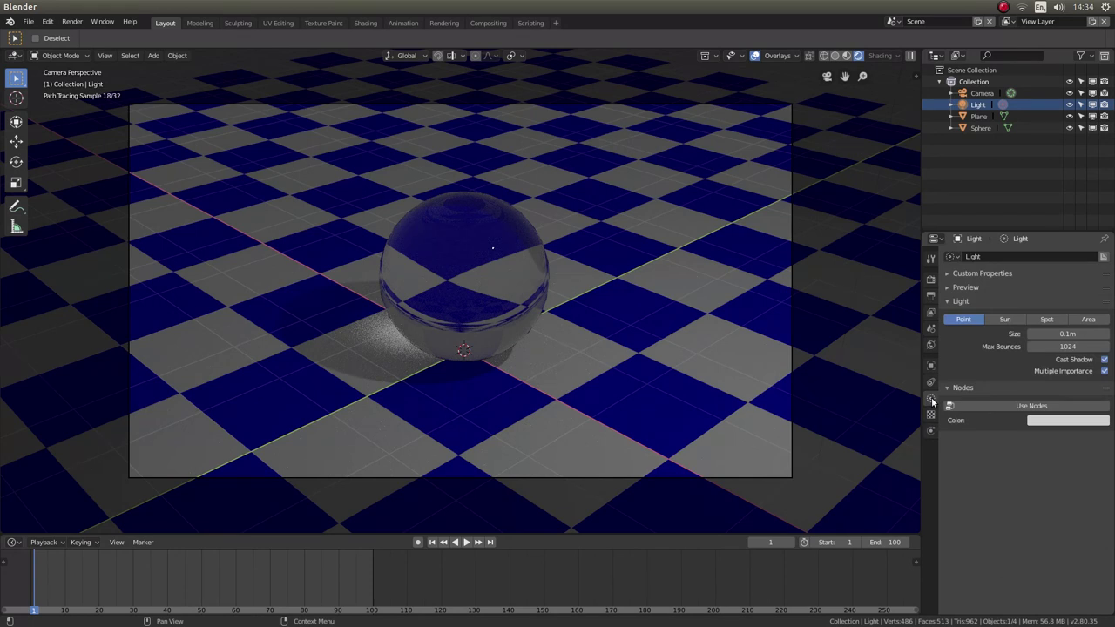
{"action": "left_click", "coordinate": [1088, 320]}
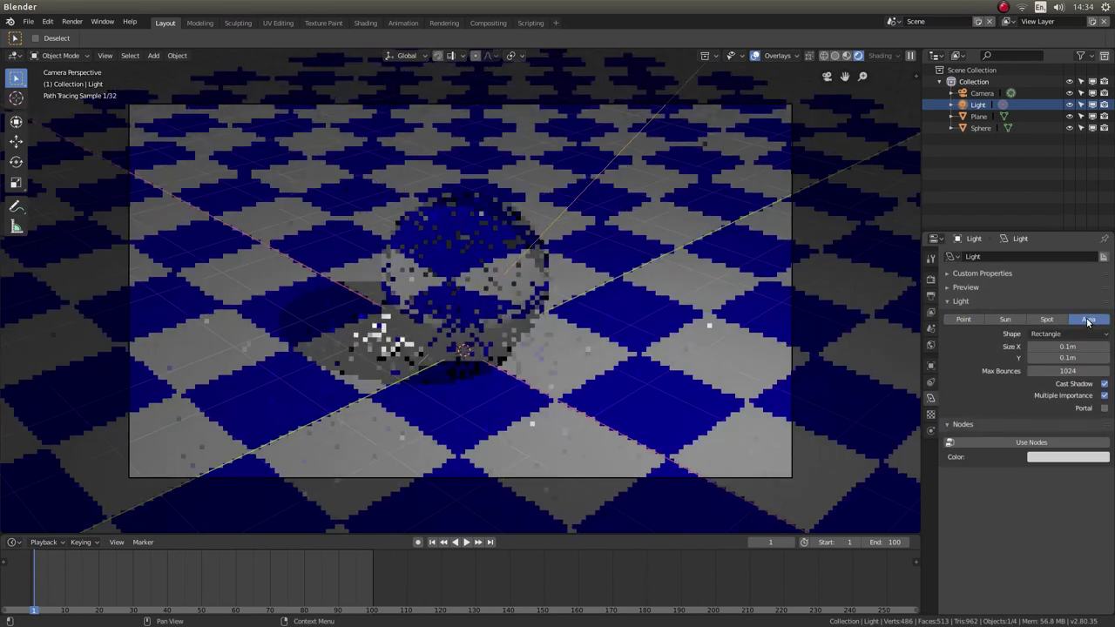
{"action": "left_click", "coordinate": [991, 442]}
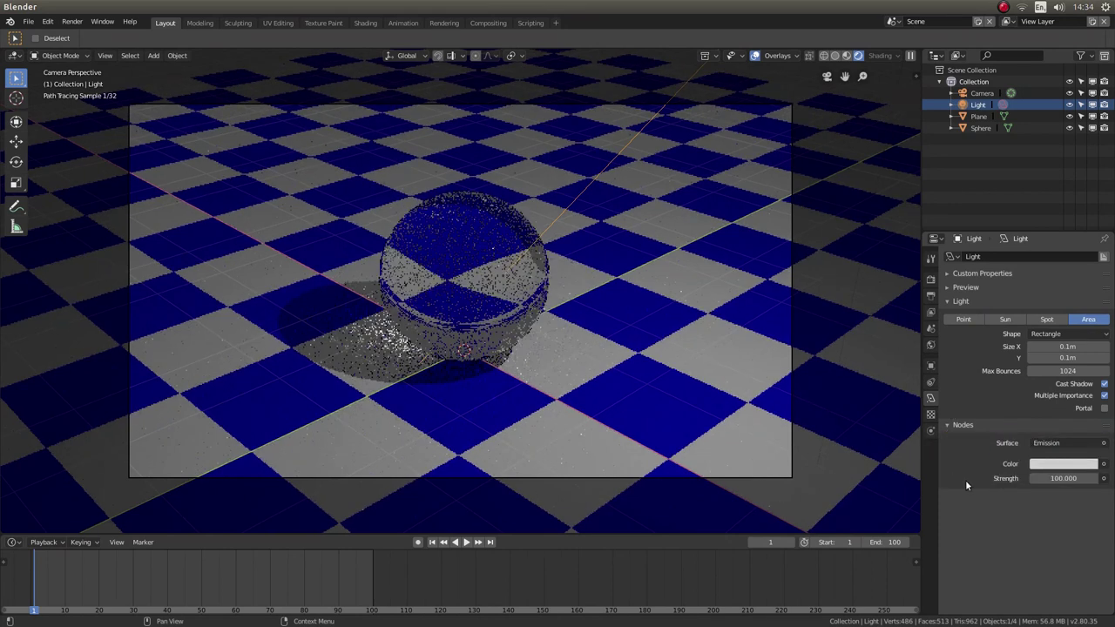
{"action": "left_click_drag", "start_coordinate": [1056, 478], "coordinate": [1061, 477]}
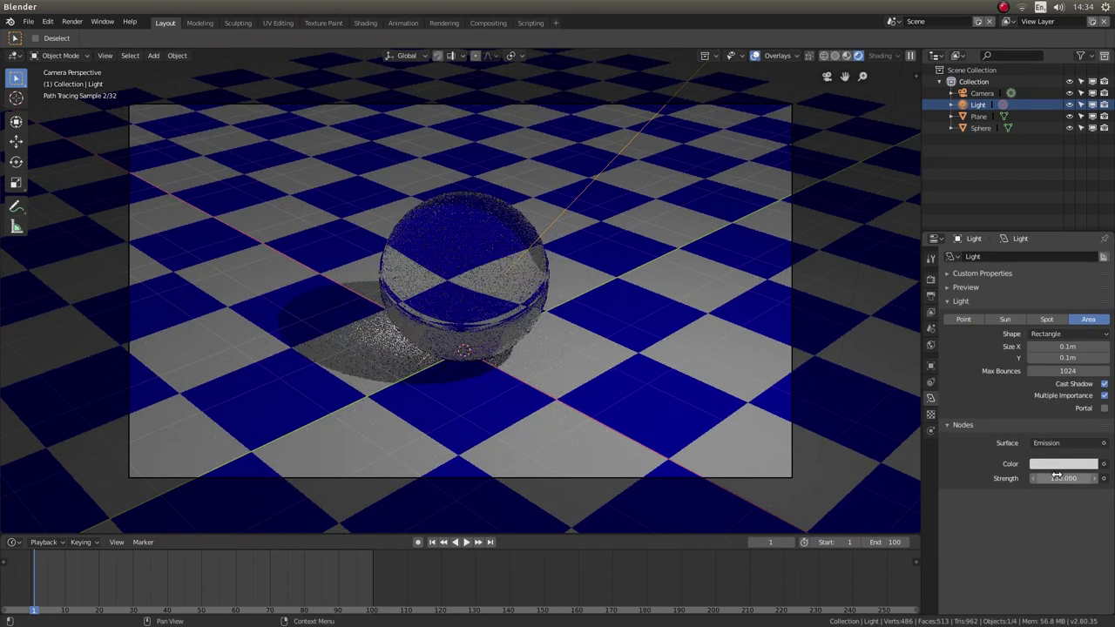
{"action": "left_click", "coordinate": [1061, 478]}
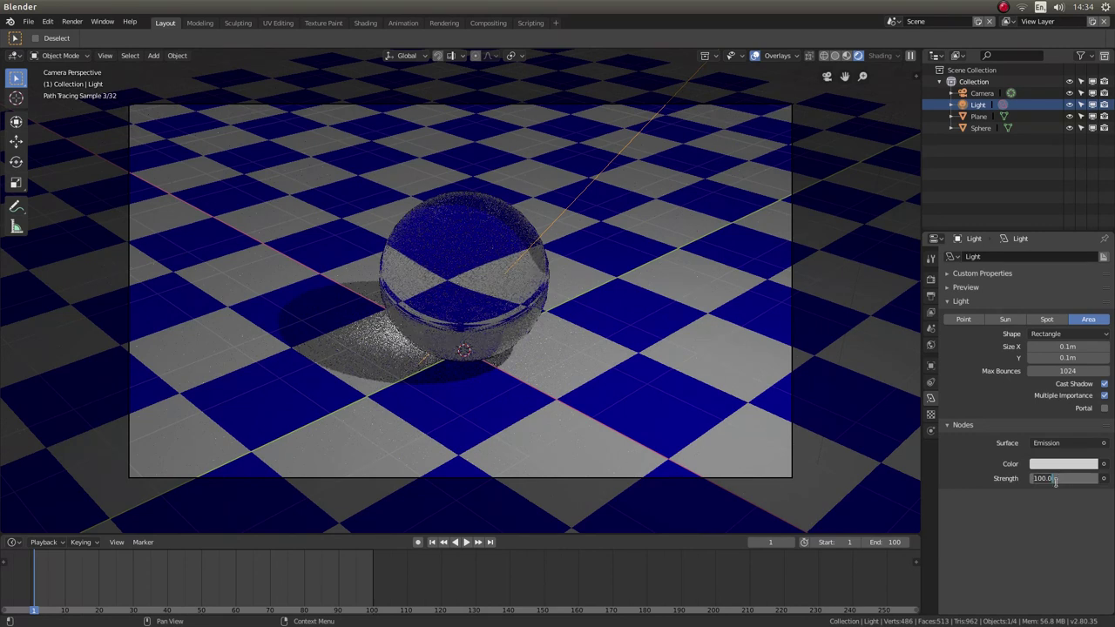
{"action": "type", "text": "2"}
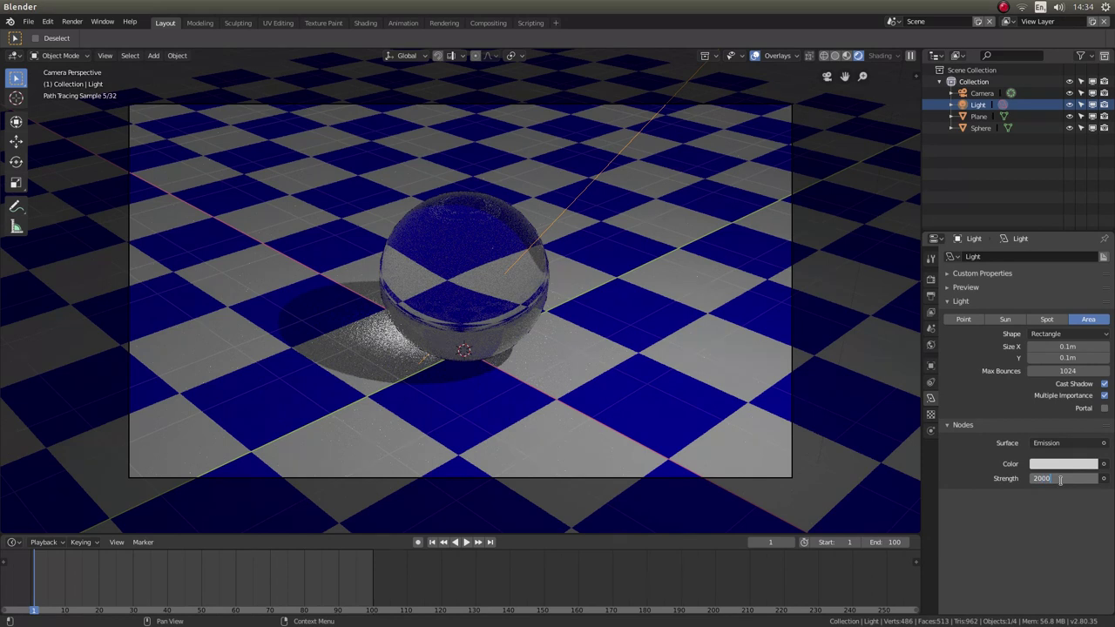
{"action": "type", "text": "000"}
{"action": "key", "text": "Return"}
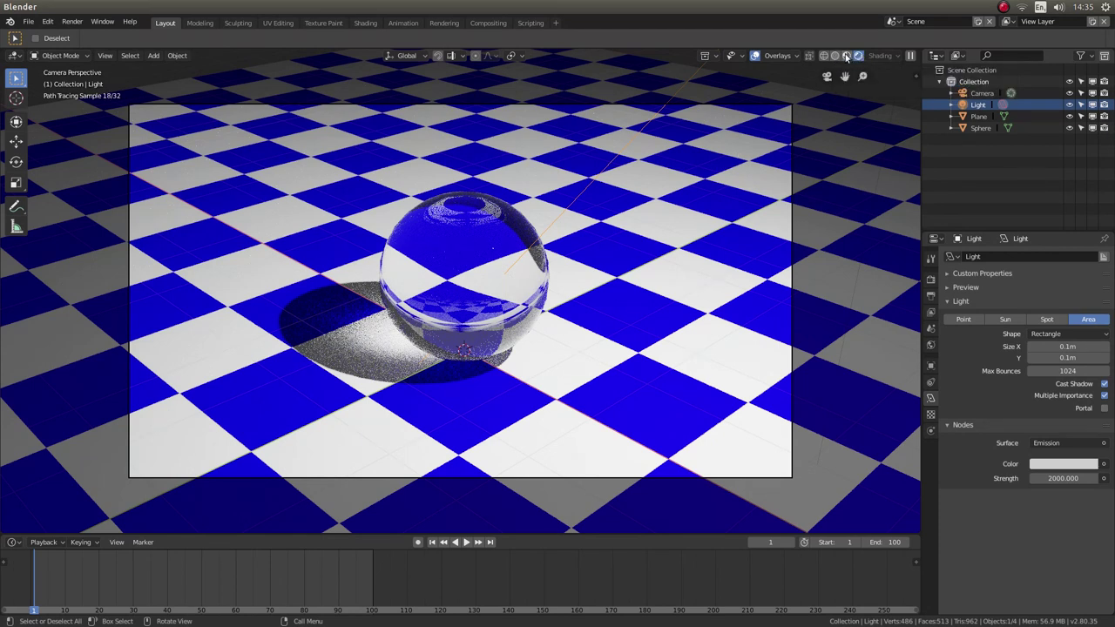
Switch the viewport to Material Preview shading and select the checker floor plane.
{"action": "left_click", "coordinate": [846, 57]}
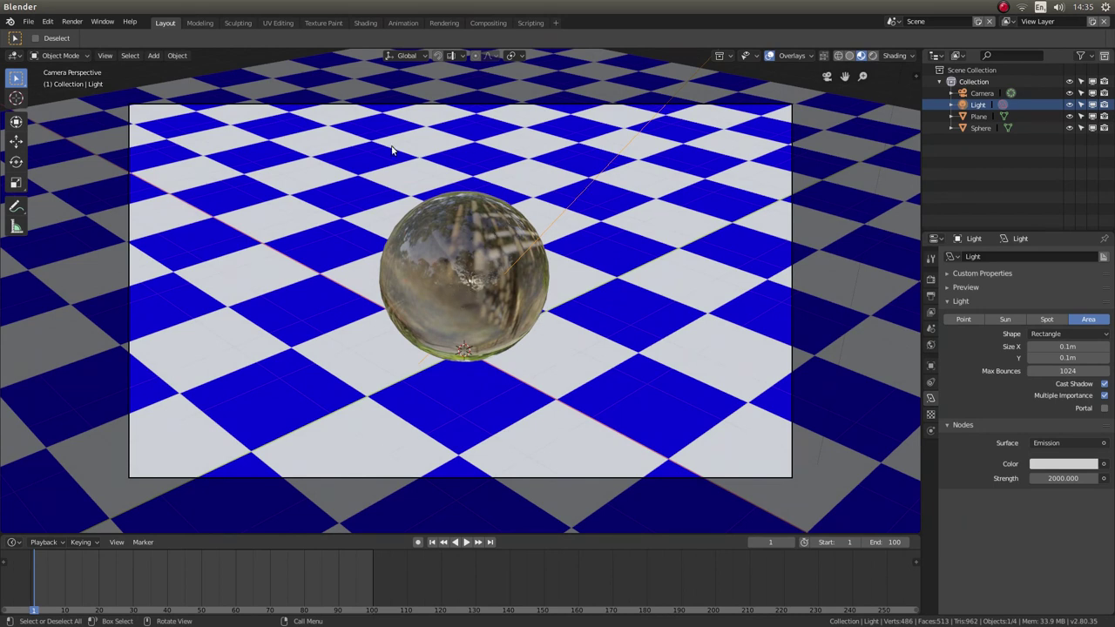
{"action": "left_click", "coordinate": [330, 136]}
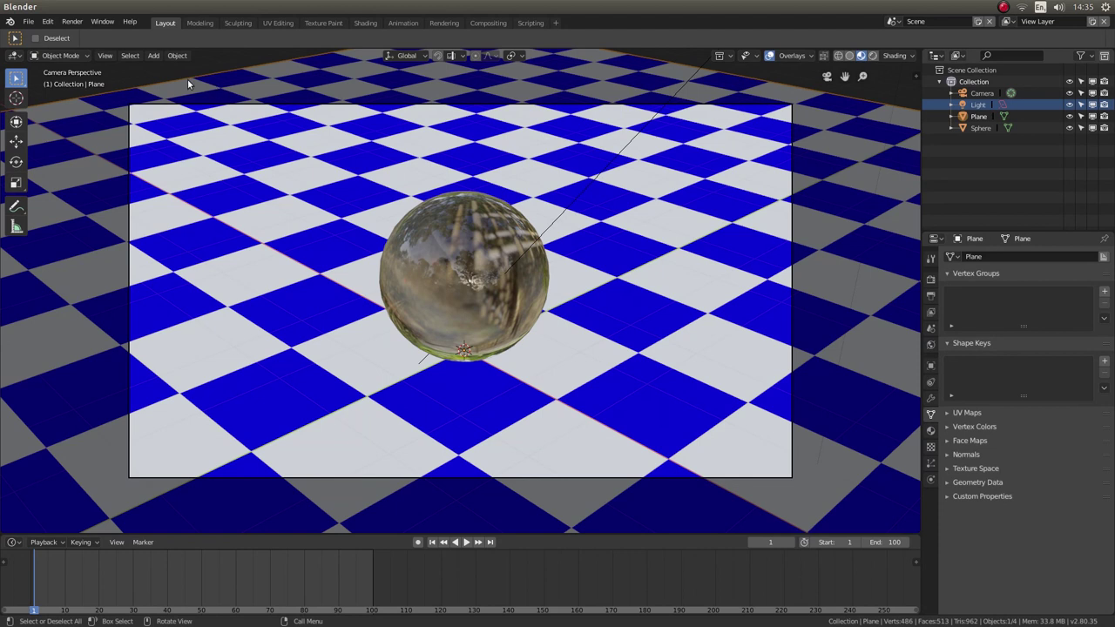
With the Move tool active, insert a Location keyframe for the plane at frame 1.
{"action": "left_click", "coordinate": [16, 142]}
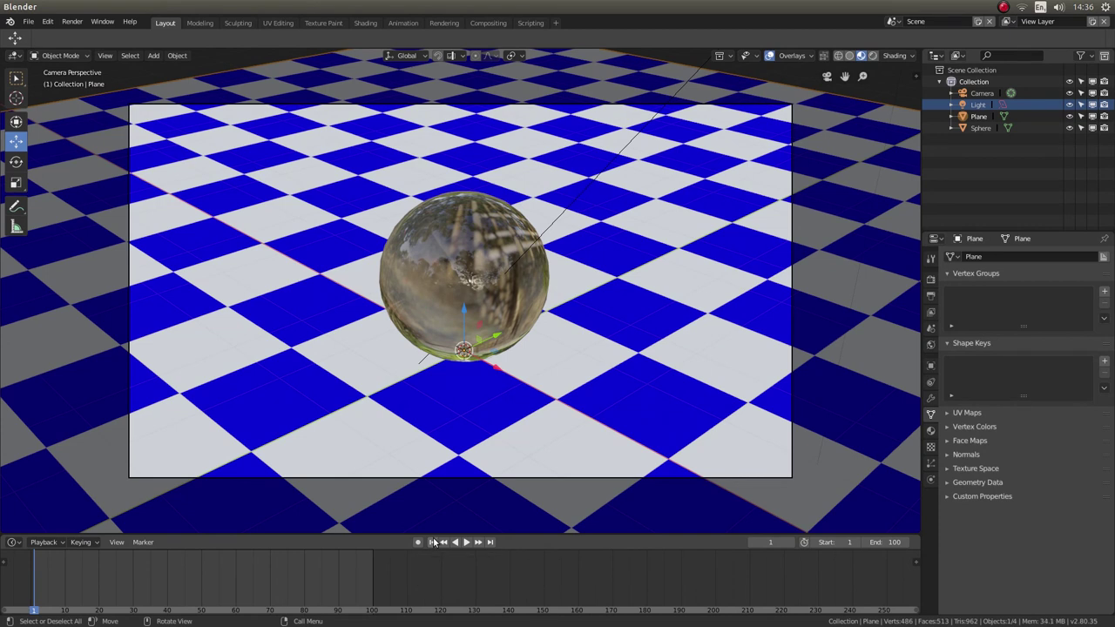
{"action": "right_click", "coordinate": [514, 154]}
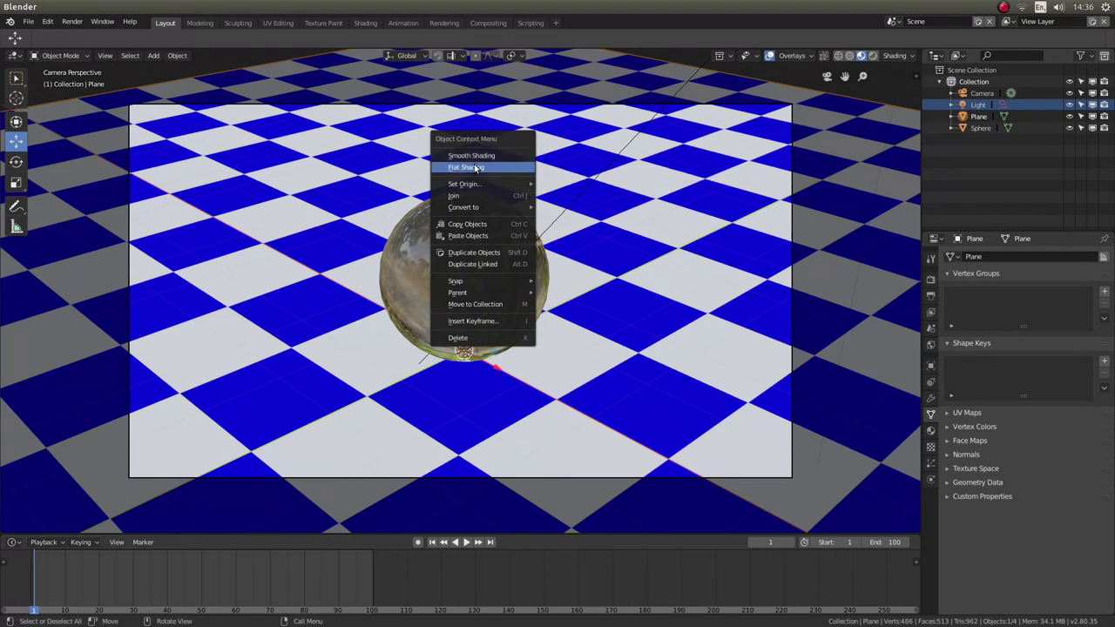
{"action": "left_click", "coordinate": [471, 322]}
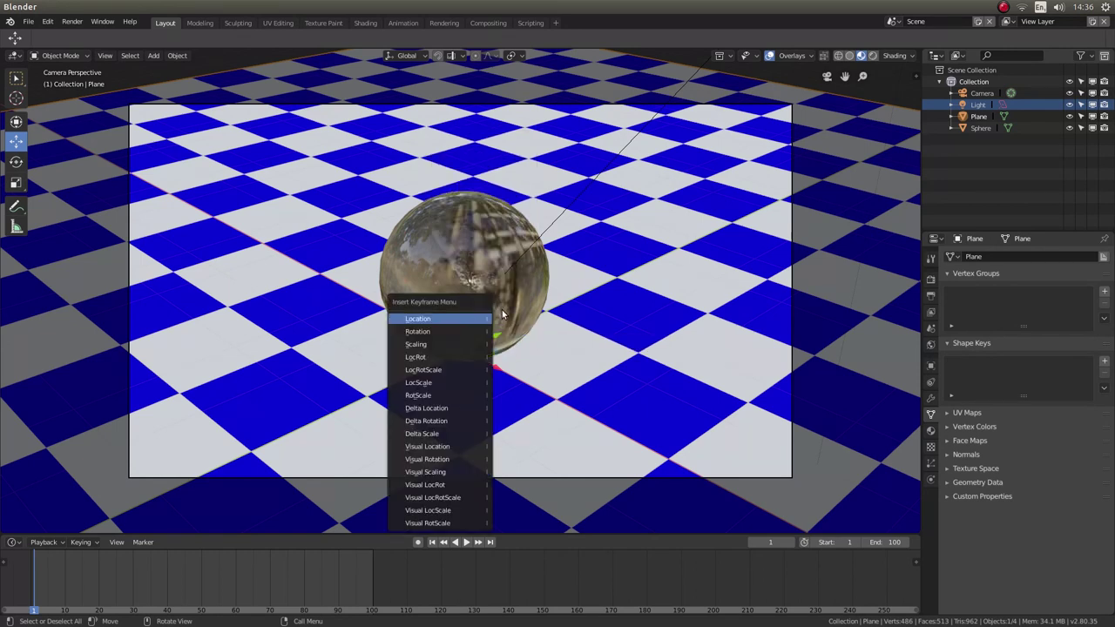
{"action": "left_click", "coordinate": [433, 320]}
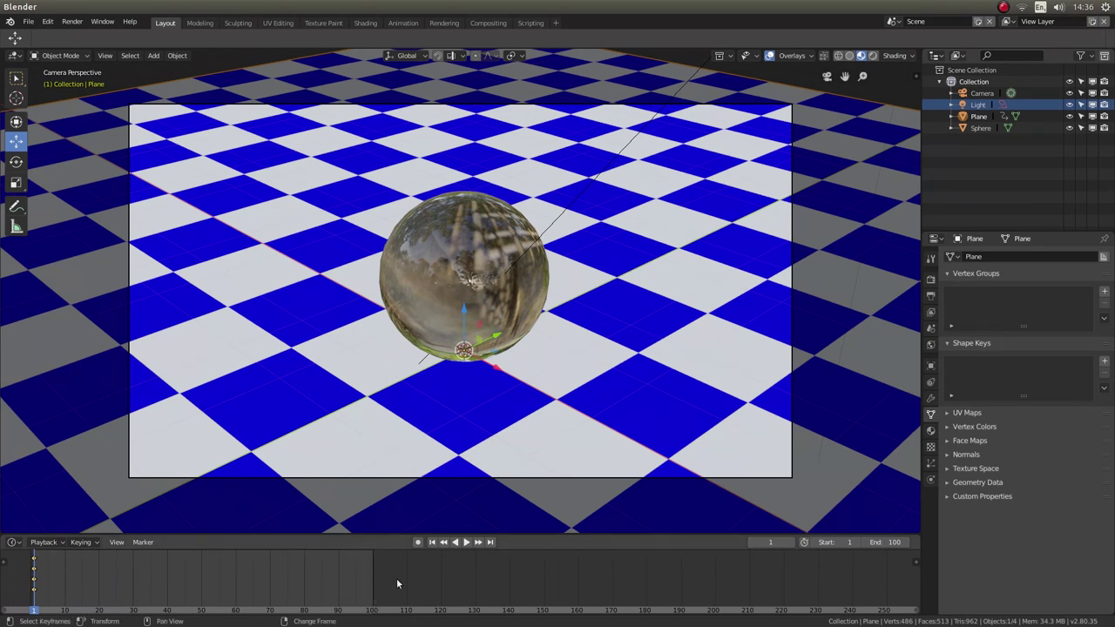
At frame 100, move the plane 10.93 m along X, keyframe its location, and return to frame 1.
{"action": "left_click", "coordinate": [490, 543]}
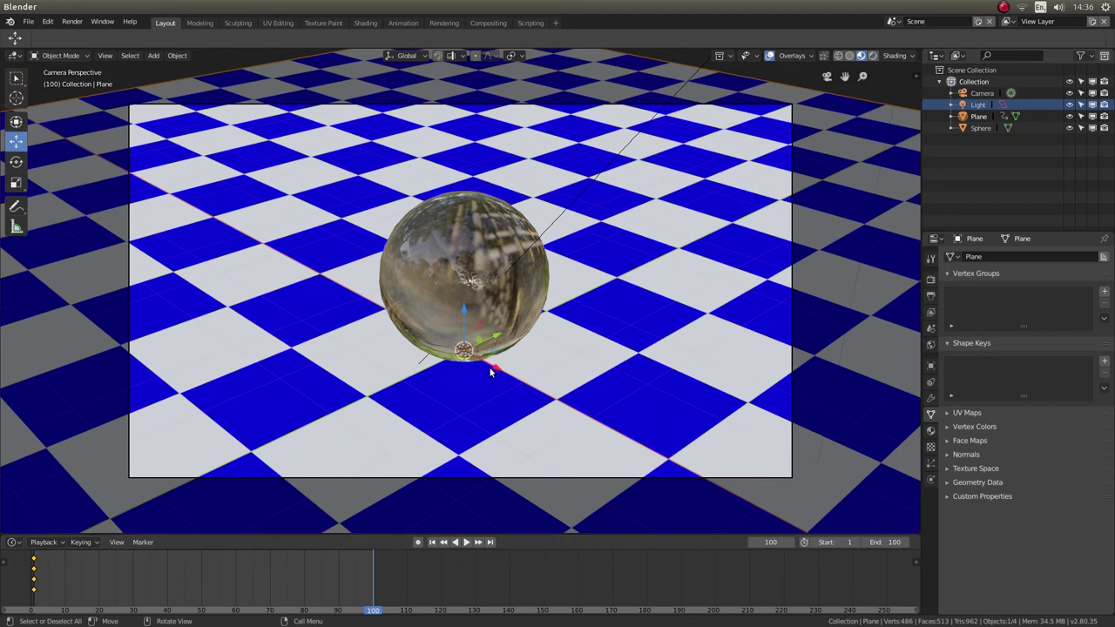
{"action": "key", "text": "g"}
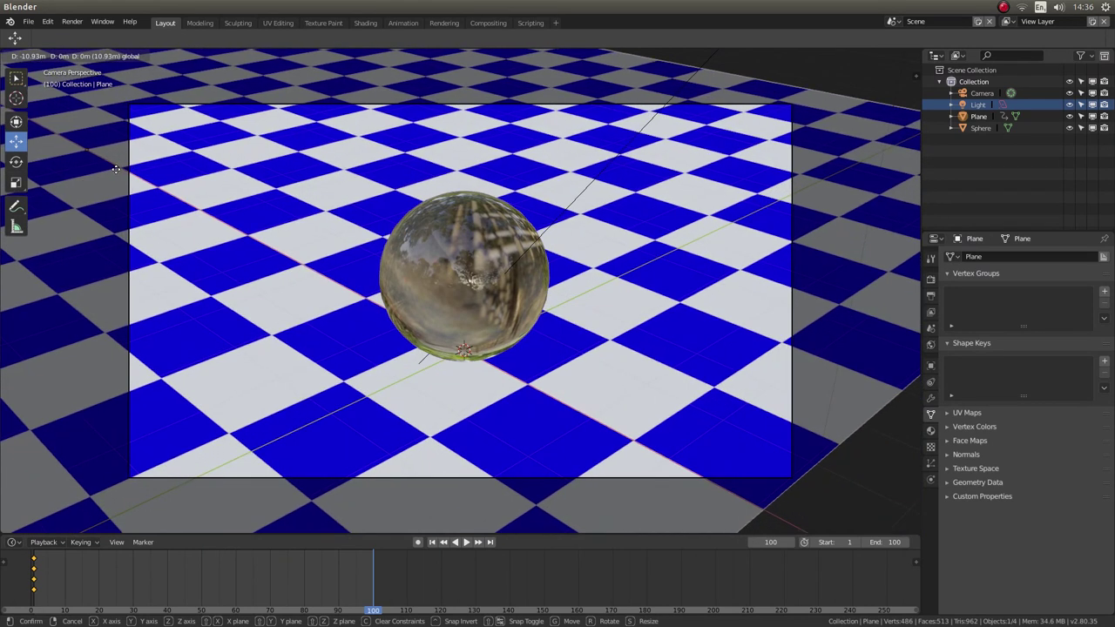
{"action": "left_click", "coordinate": [117, 172]}
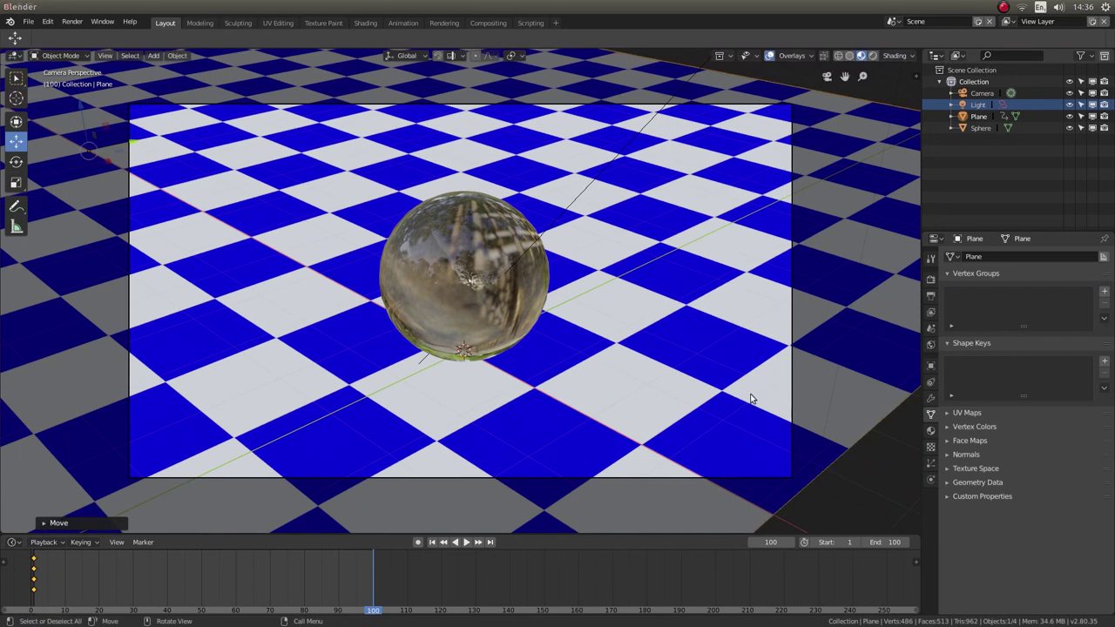
{"action": "right_click", "coordinate": [291, 195]}
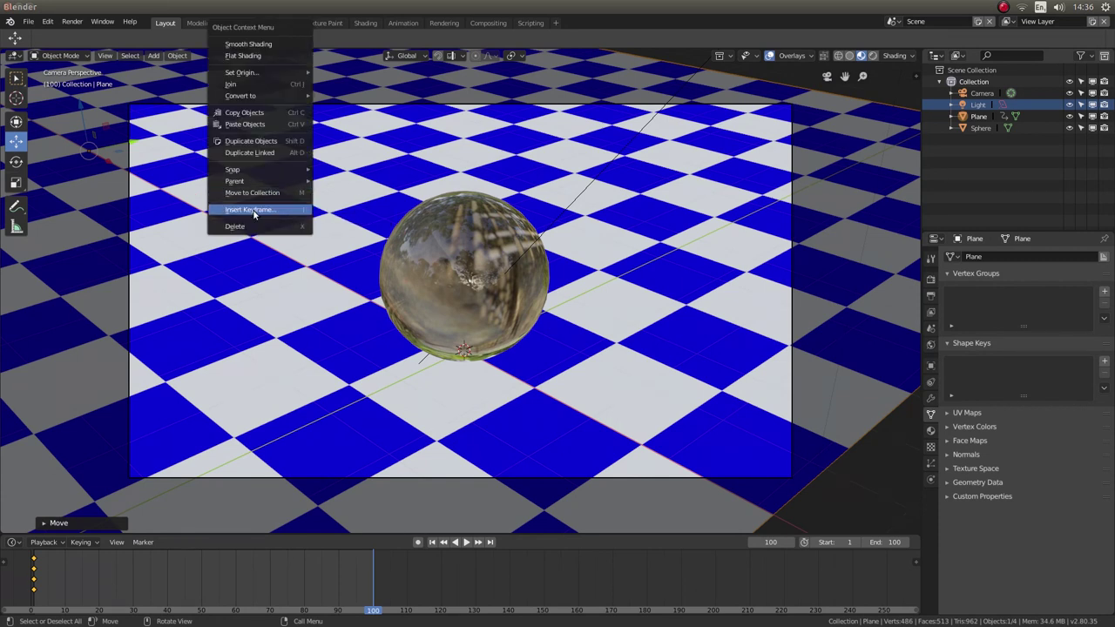
{"action": "left_click", "coordinate": [253, 210]}
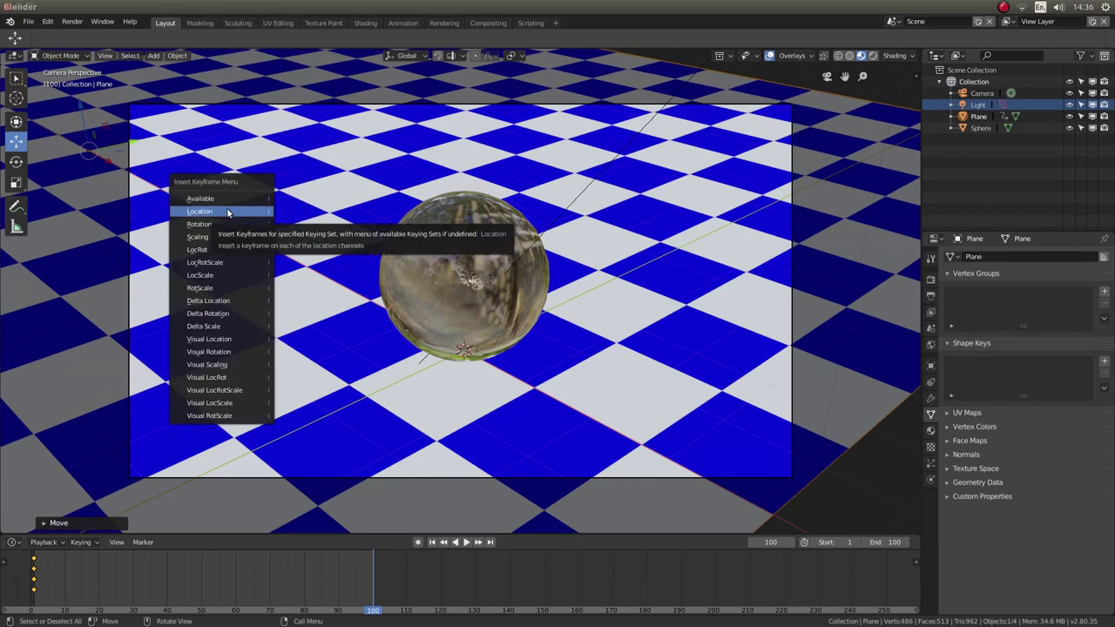
{"action": "left_click", "coordinate": [227, 212]}
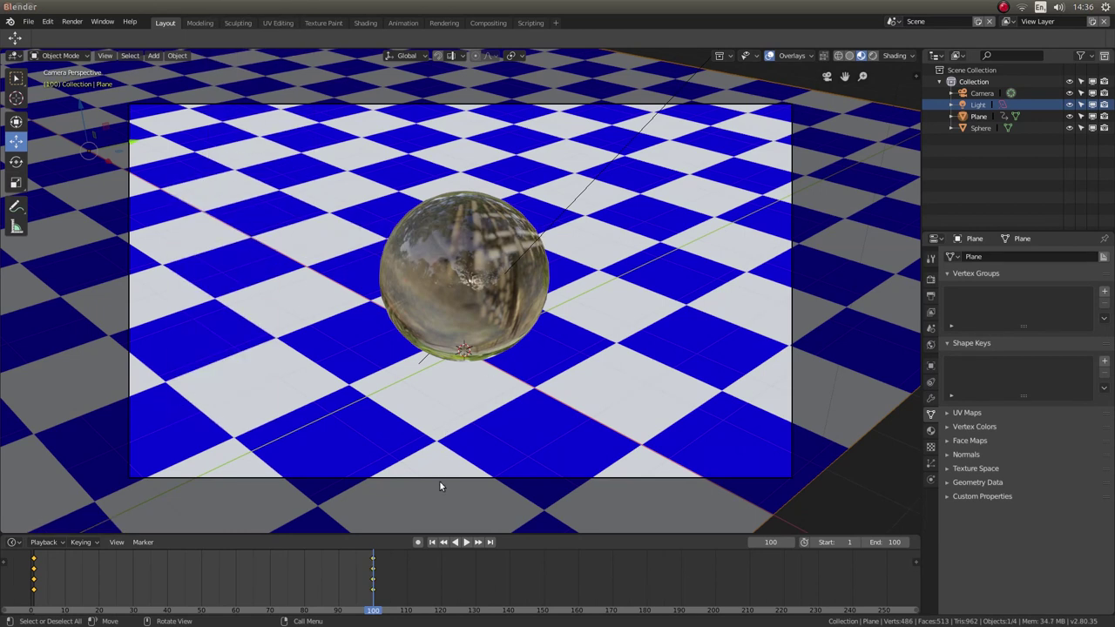
{"action": "left_click", "coordinate": [432, 542]}
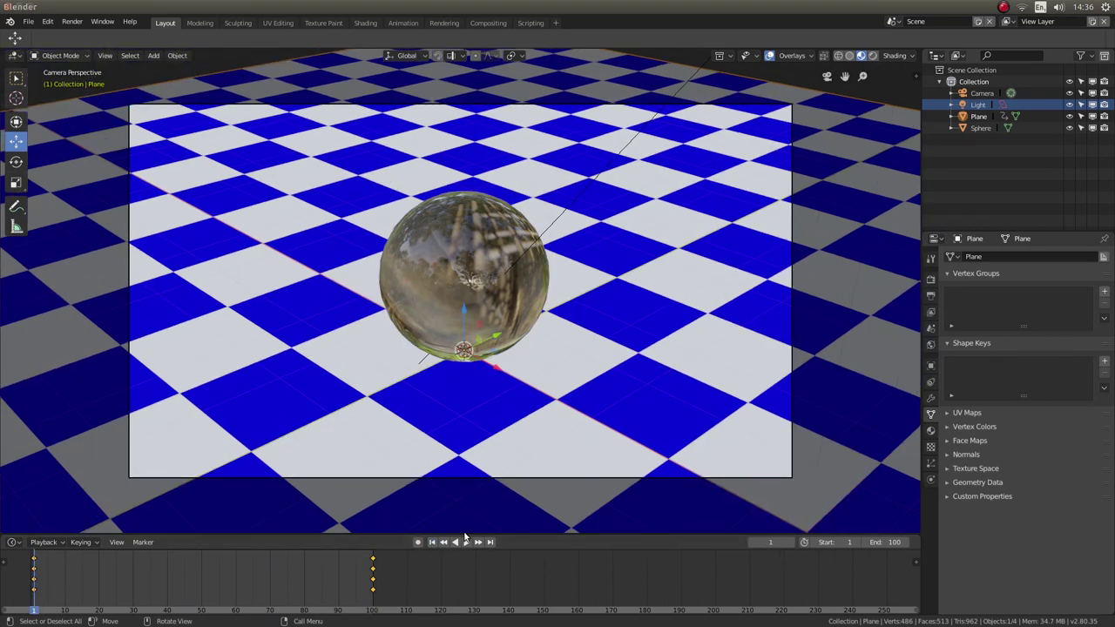
{"action": "left_click", "coordinate": [467, 542]}
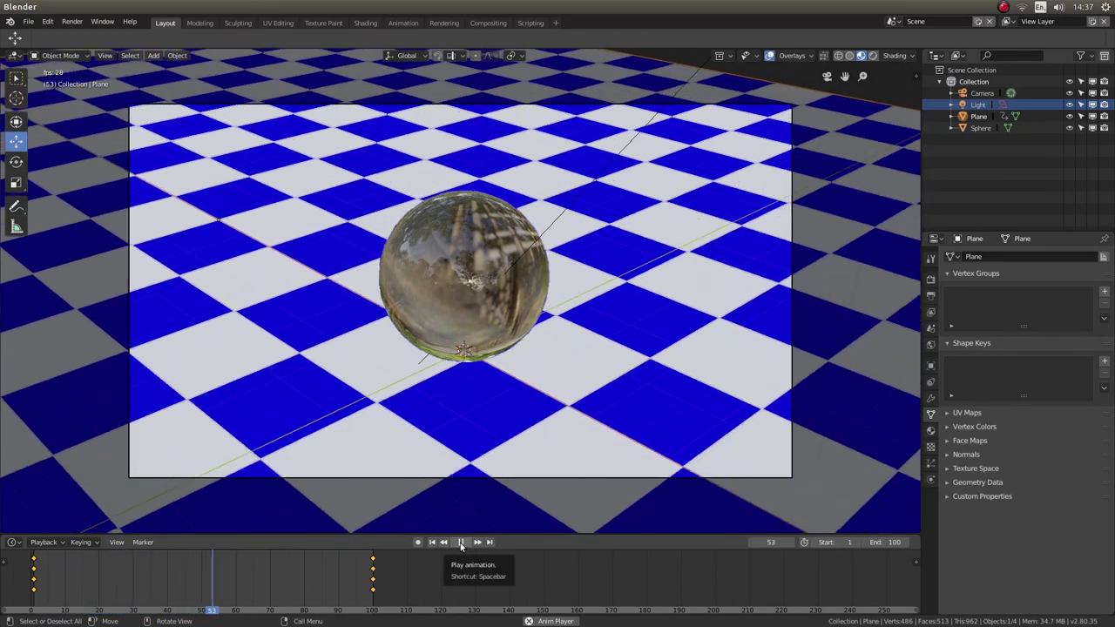
{"action": "left_click", "coordinate": [461, 541]}
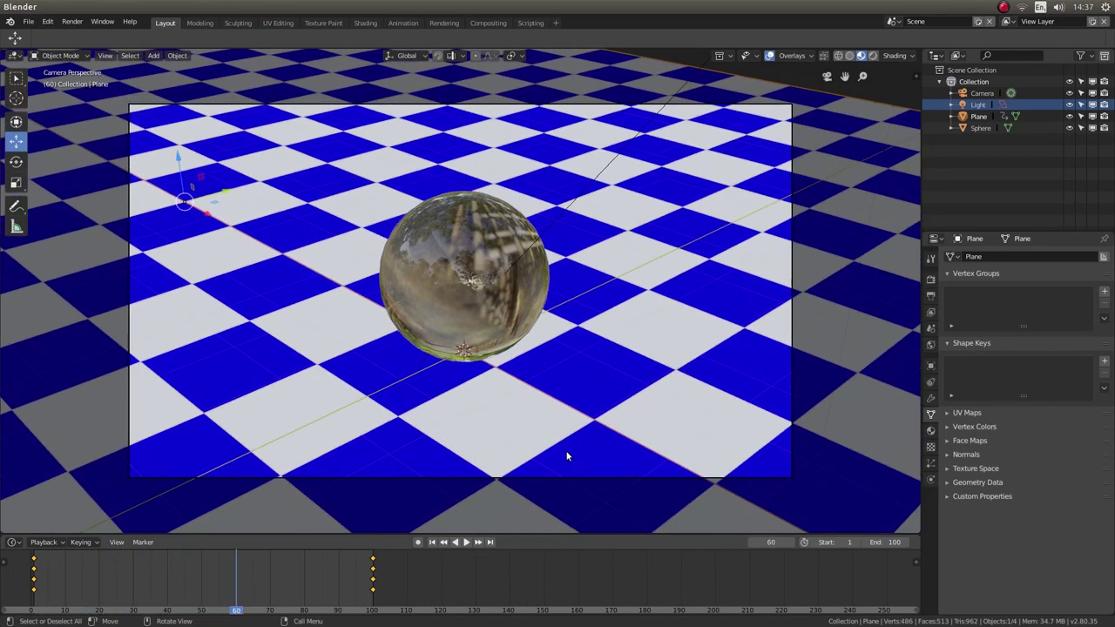
{"action": "left_click", "coordinate": [432, 542]}
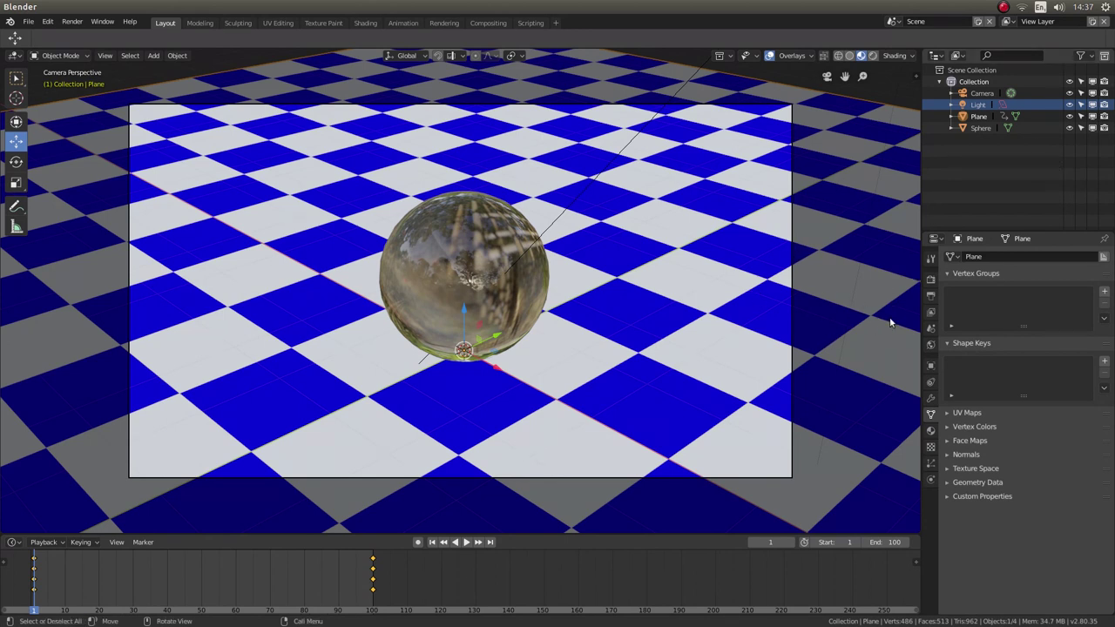
Set output resolution to 50% of 1920×1080, enable border rendering, and switch to Rendered shading.
{"action": "left_click", "coordinate": [931, 296]}
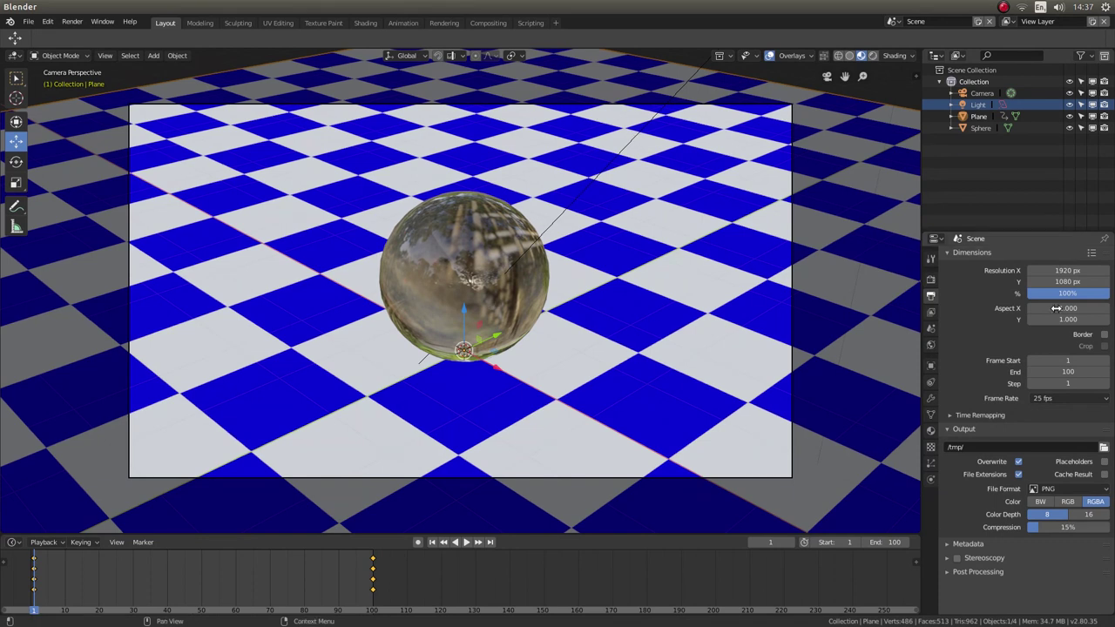
{"action": "left_click_drag", "start_coordinate": [1089, 295], "coordinate": [1063, 296]}
{"action": "left_click_drag", "start_coordinate": [1068, 293], "coordinate": [1076, 297]}
{"action": "left_click", "coordinate": [1075, 295]}
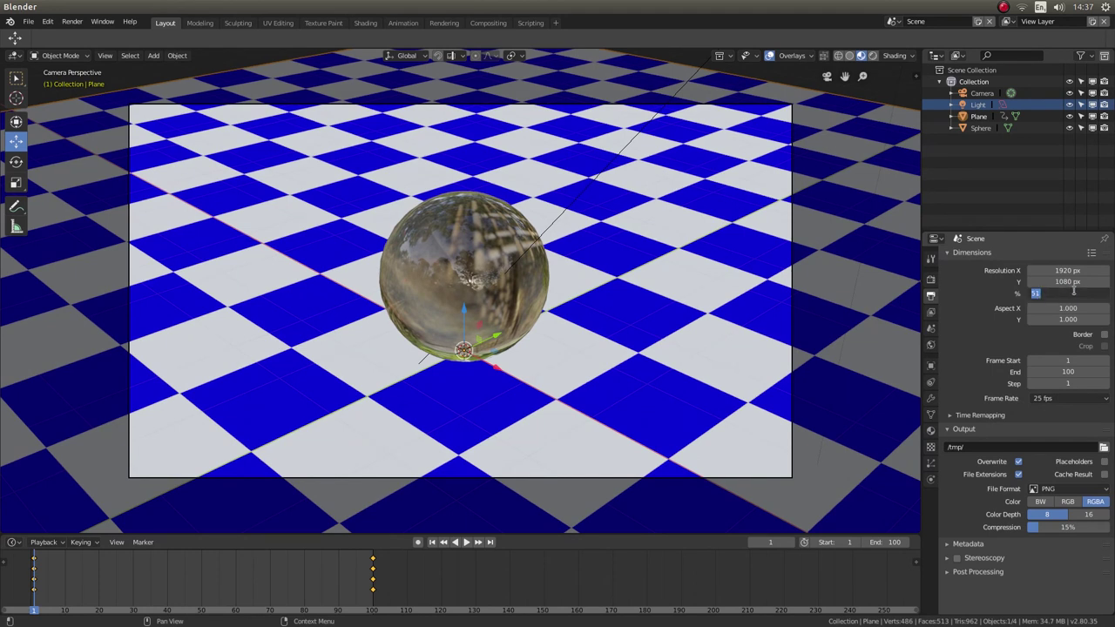
{"action": "type", "text": "50"}
{"action": "key", "text": "Return"}
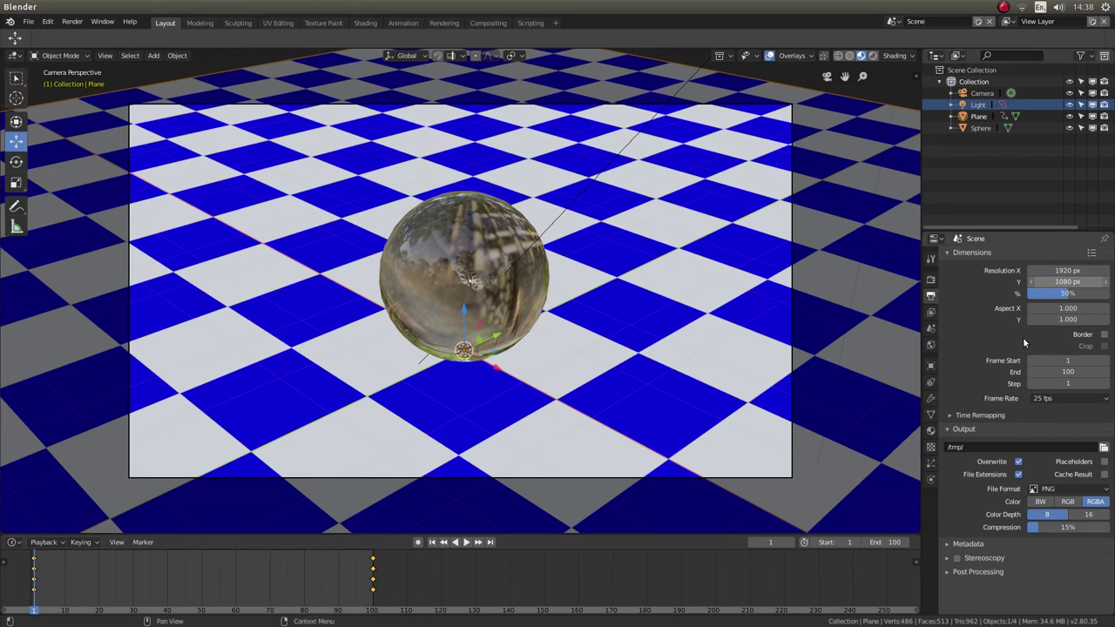
{"action": "left_click", "coordinate": [1104, 335]}
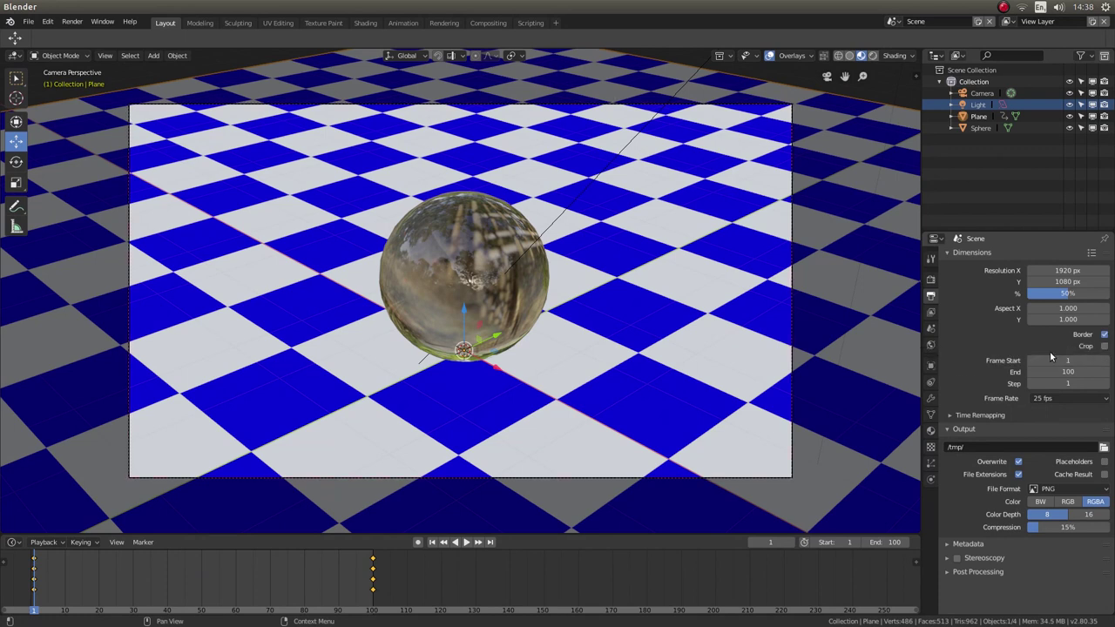
{"action": "left_click", "coordinate": [872, 56]}
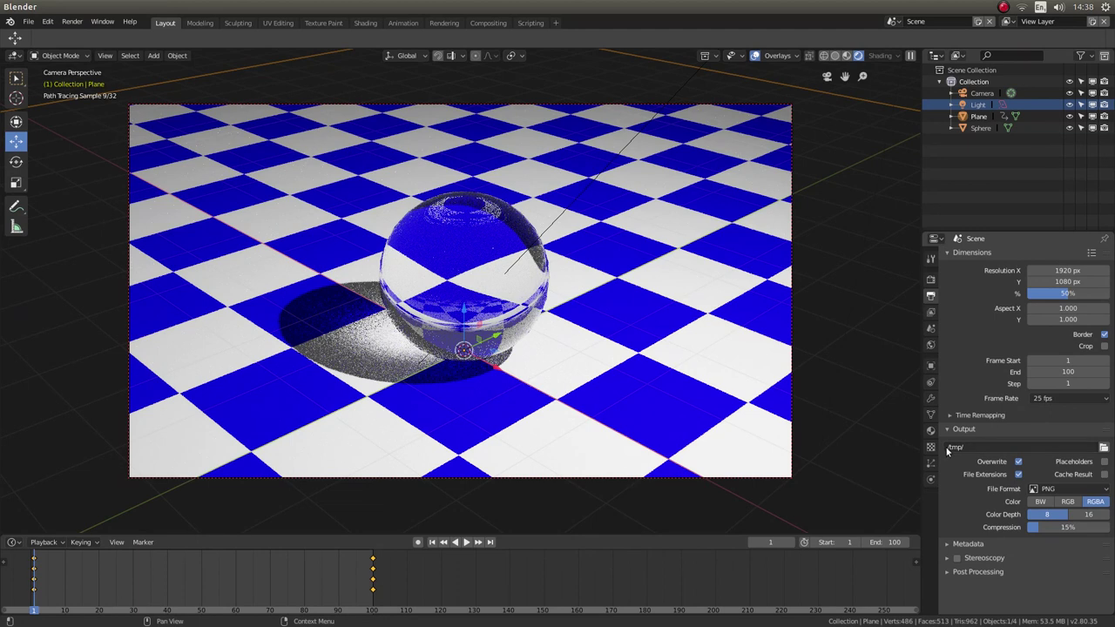
Set the render output path to the Desktop with the file name 'GLASS BALL'.
{"action": "left_click", "coordinate": [1105, 447]}
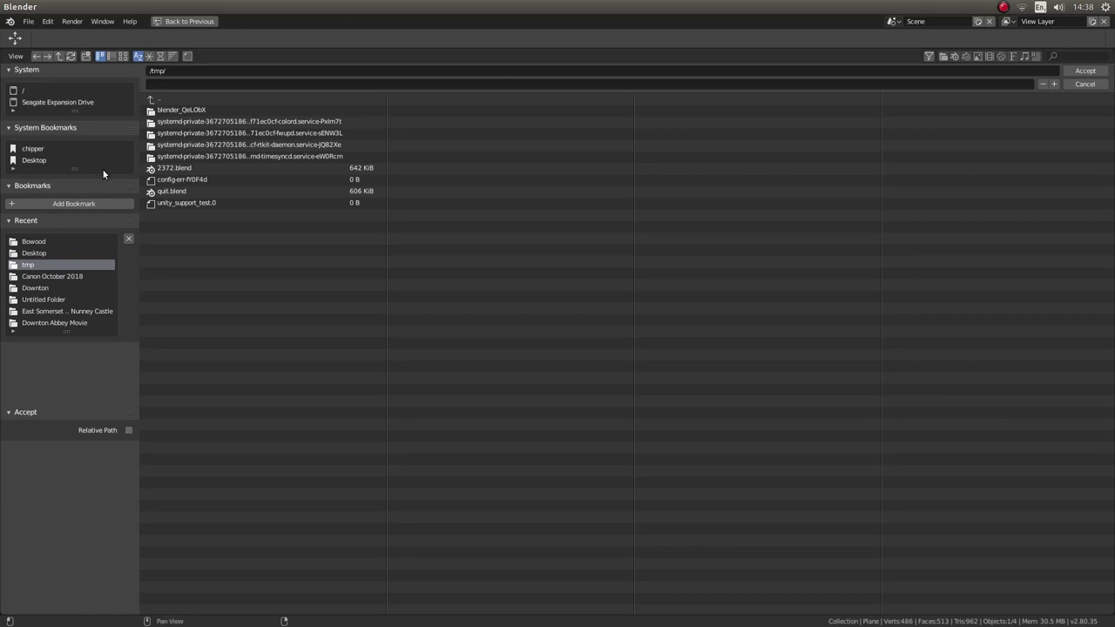
{"action": "left_click", "coordinate": [31, 162]}
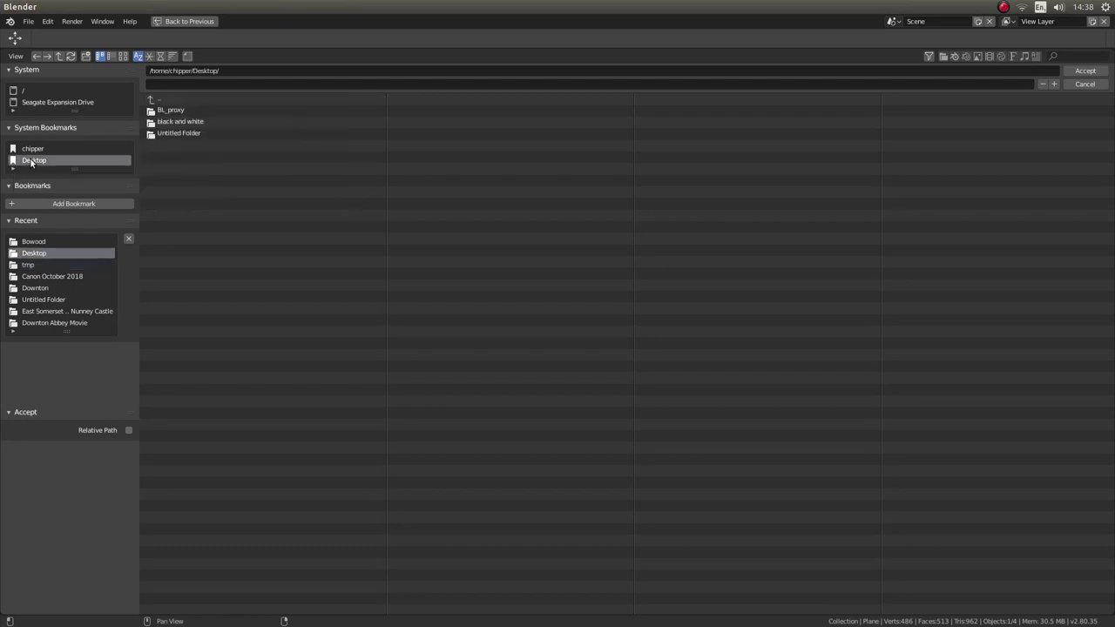
{"action": "left_click", "coordinate": [174, 85]}
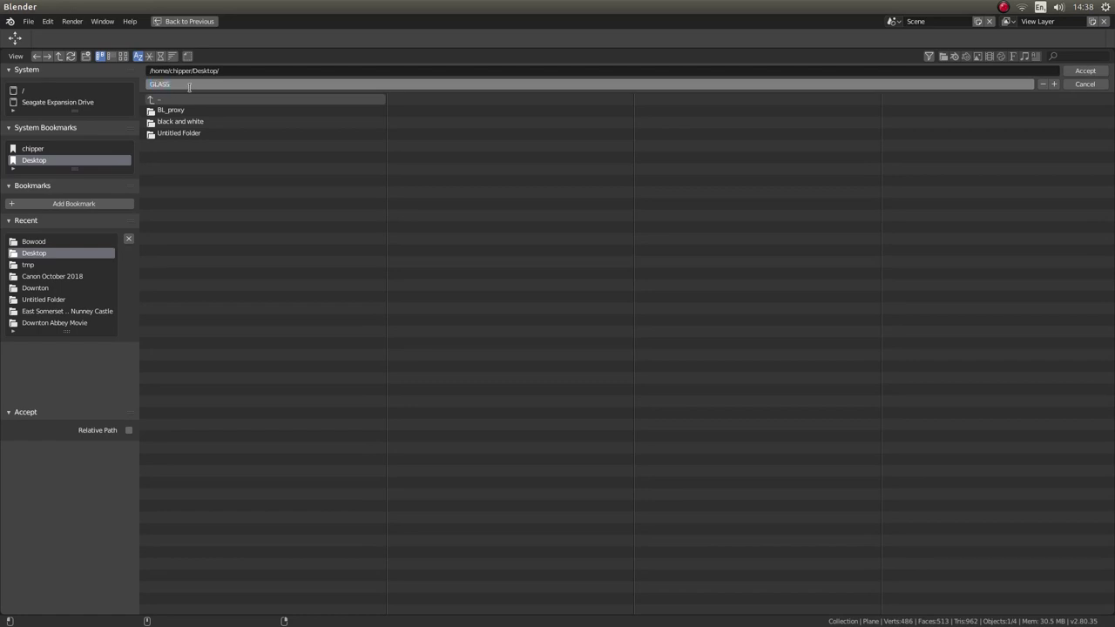
{"action": "key", "text": "Return"}
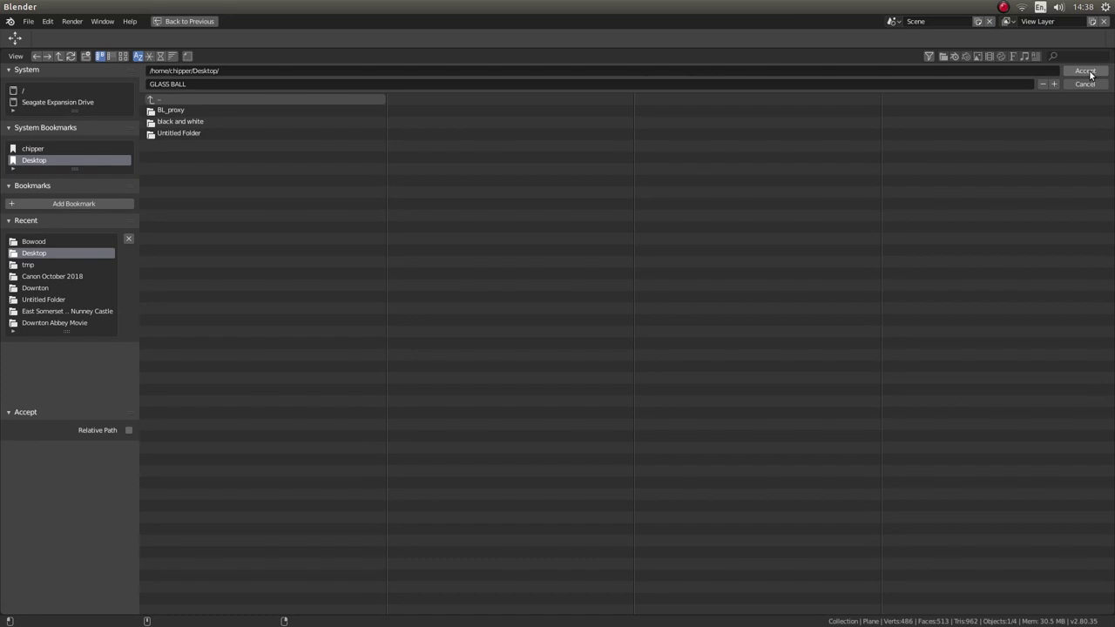
{"action": "left_click", "coordinate": [1085, 71]}
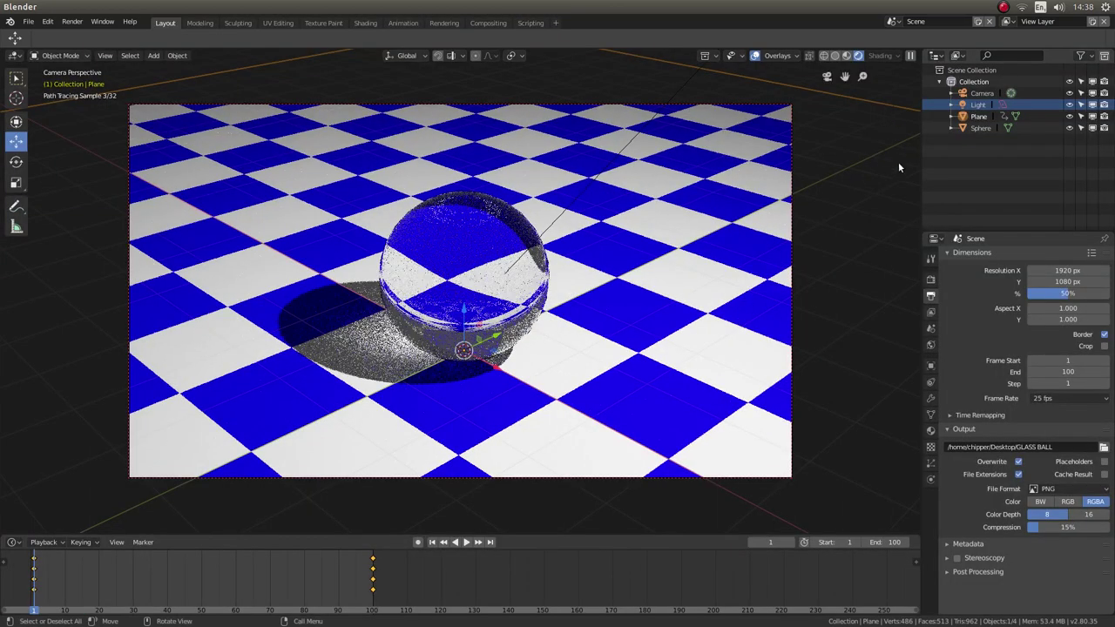
Set the output file format to FFmpeg video with a Quicktime container.
{"action": "left_click", "coordinate": [1063, 492]}
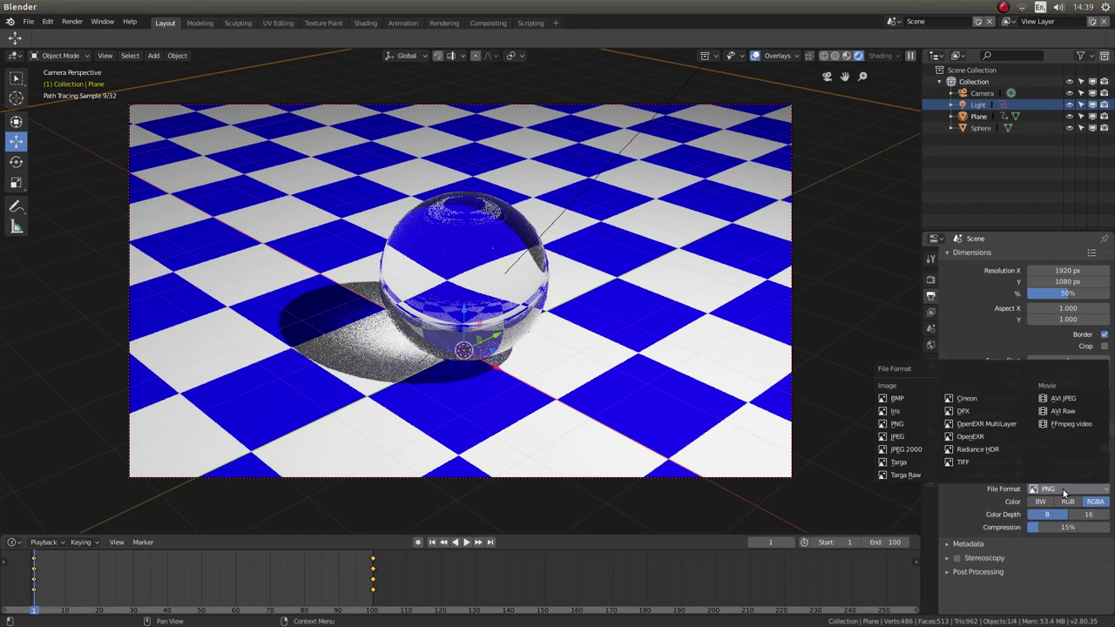
{"action": "left_click", "coordinate": [1068, 426]}
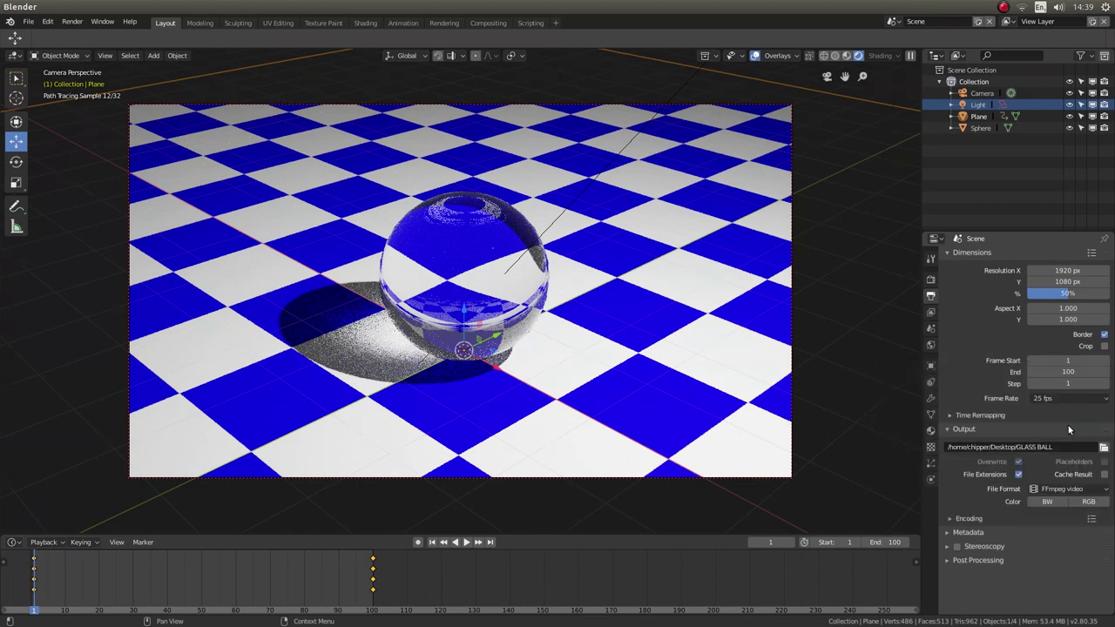
{"action": "left_click", "coordinate": [949, 519]}
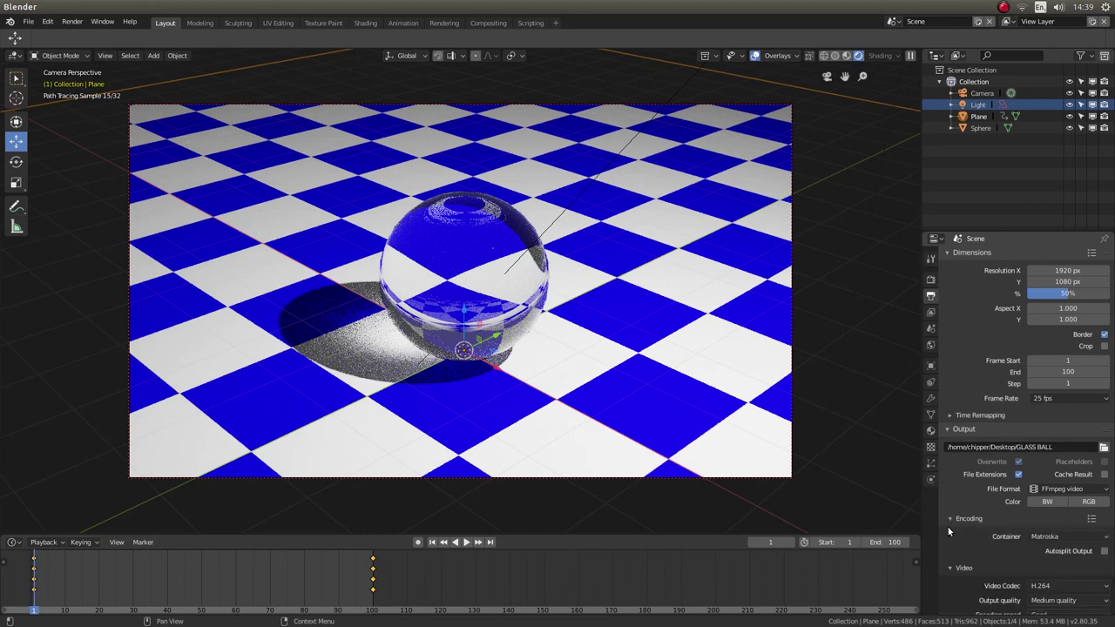
{"action": "left_click", "coordinate": [1050, 536]}
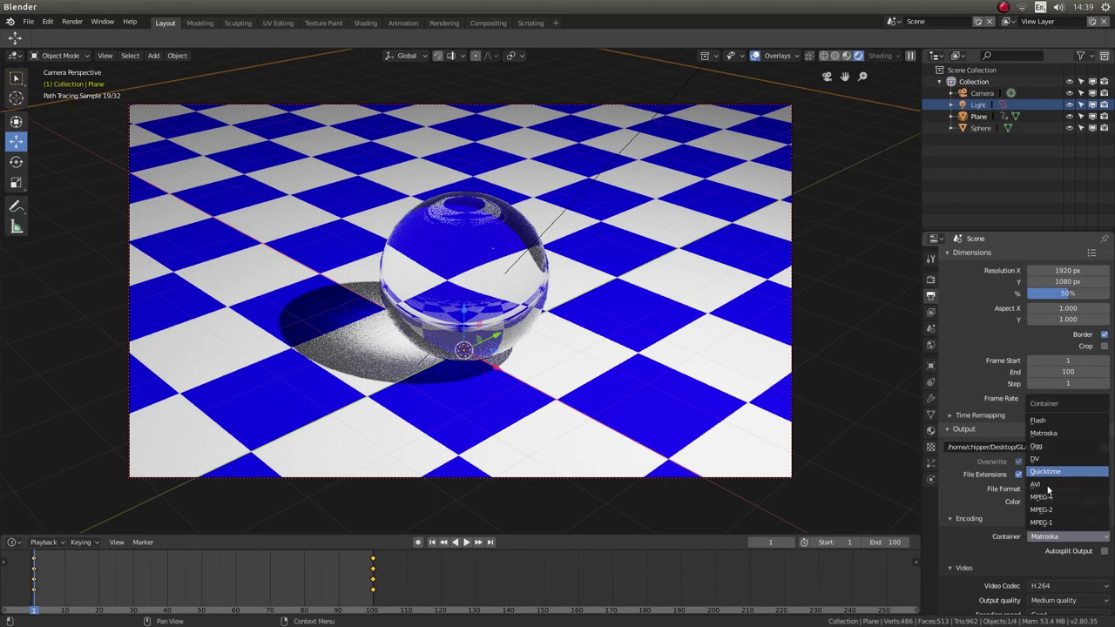
{"action": "left_click", "coordinate": [1035, 536]}
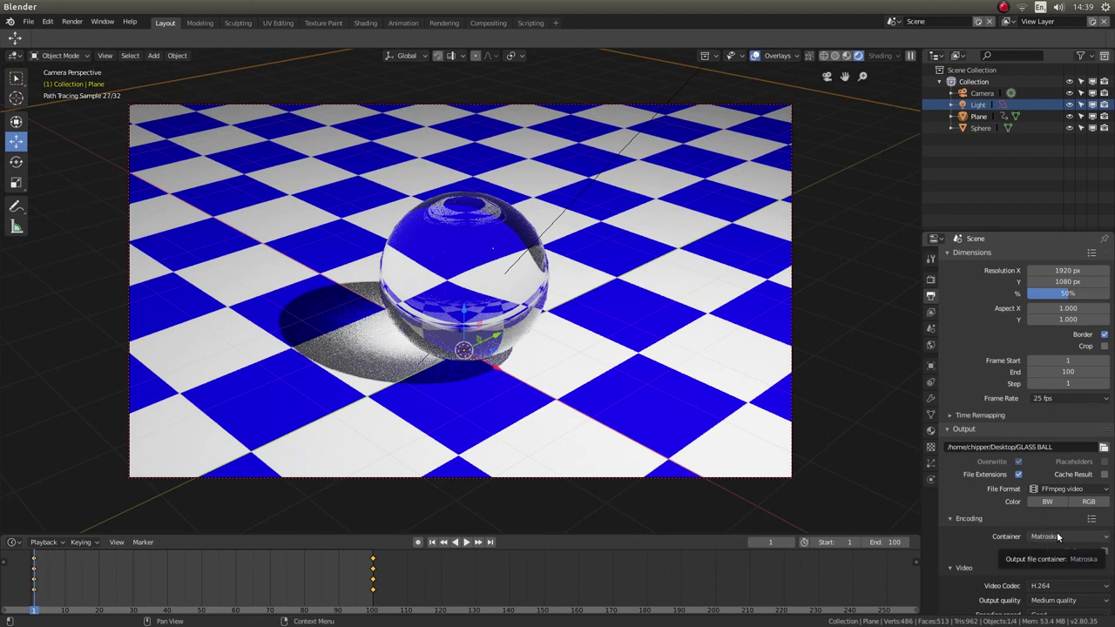
{"action": "left_click", "coordinate": [1058, 536]}
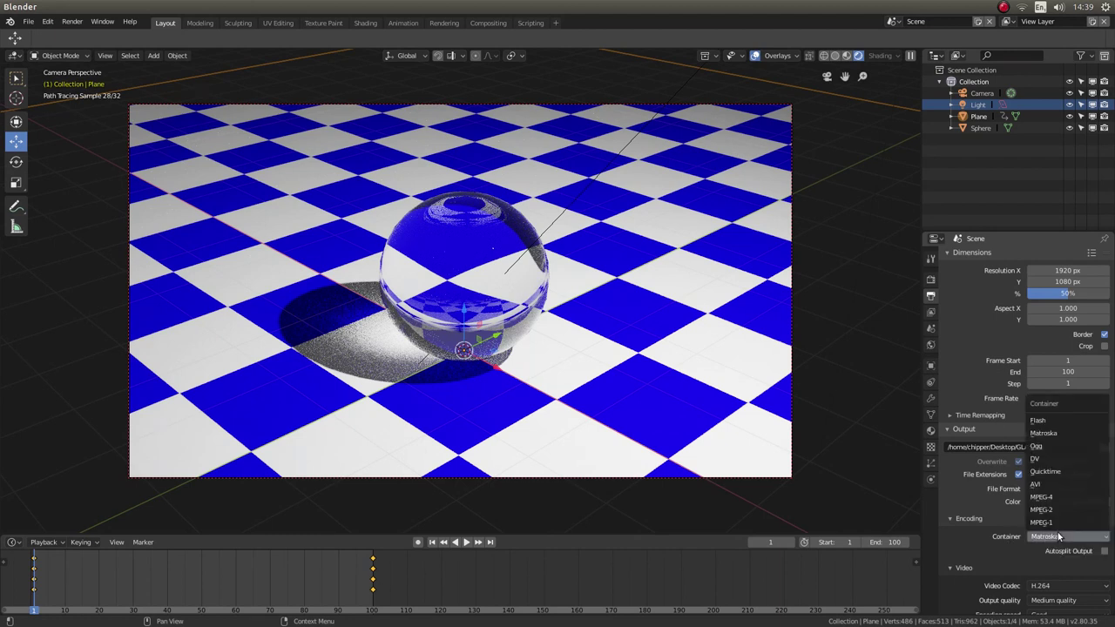
{"action": "left_click", "coordinate": [1055, 473]}
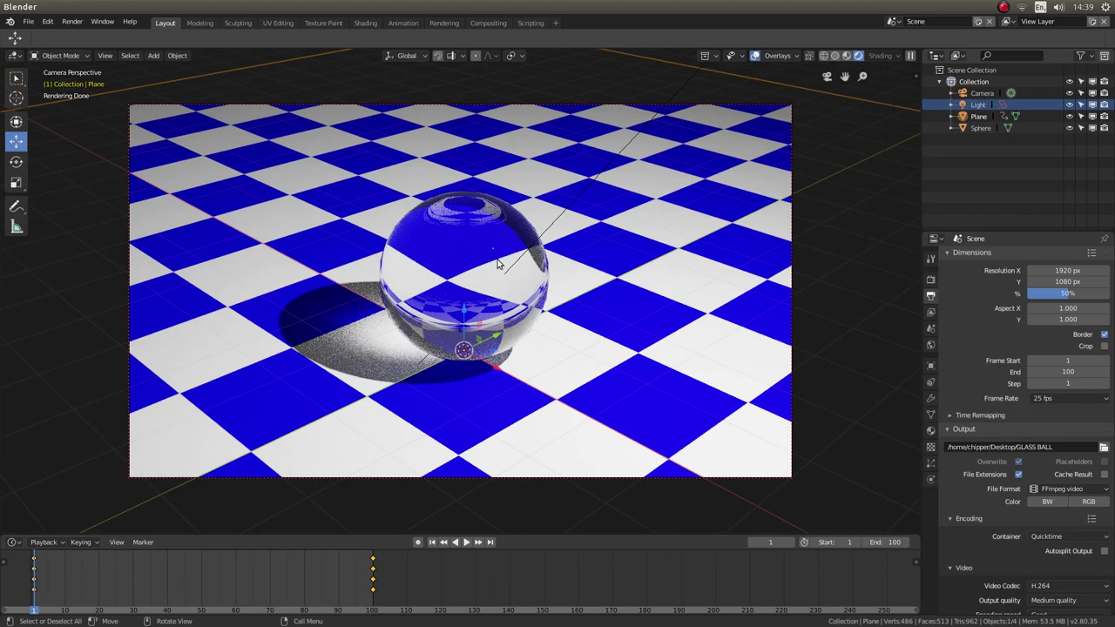
{"action": "scroll", "coordinate": [526, 248], "scroll_direction": "up", "scroll_amount": 5}
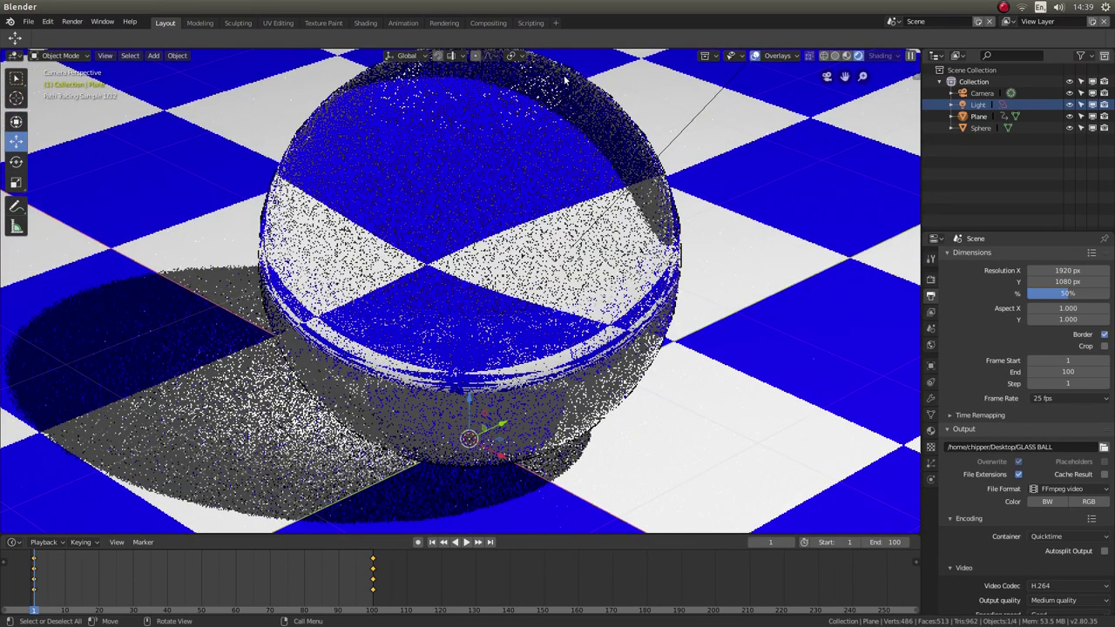
{"action": "scroll", "coordinate": [573, 235], "scroll_direction": "down", "scroll_amount": 3}
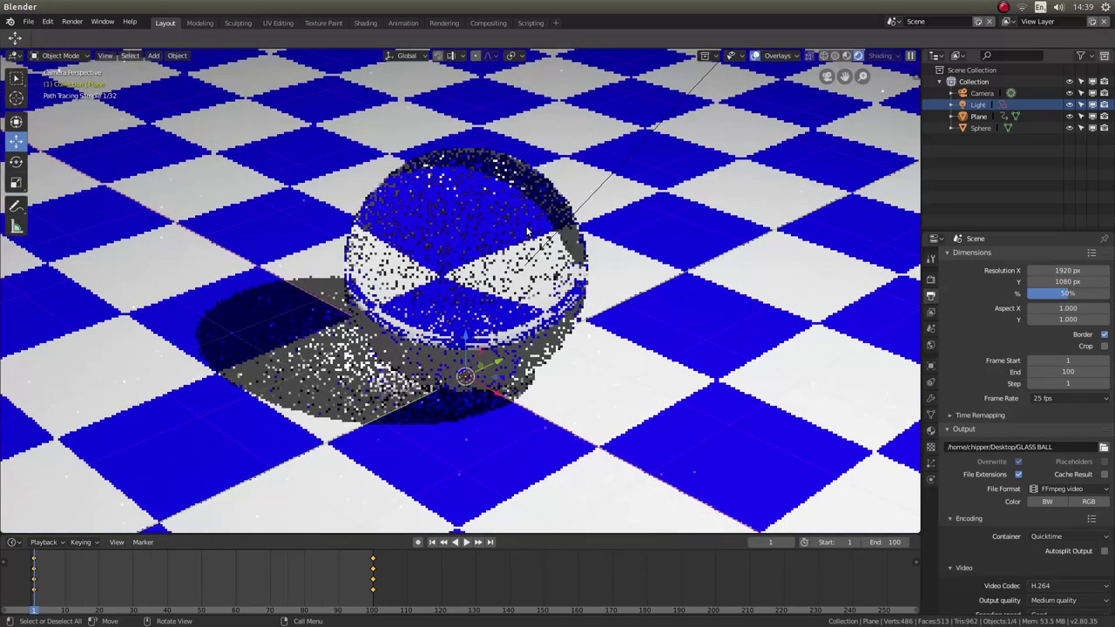
{"action": "scroll", "coordinate": [650, 230], "scroll_direction": "down", "scroll_amount": 1}
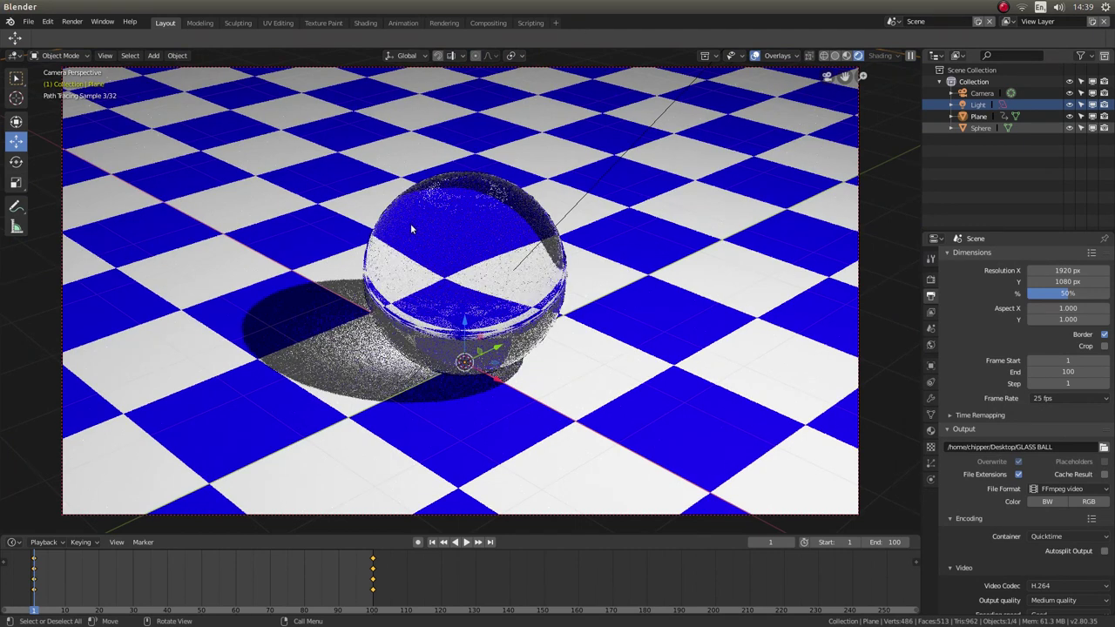
Enable Denoising in the View Layer properties and go back to the Output properties.
{"action": "left_click", "coordinate": [930, 314]}
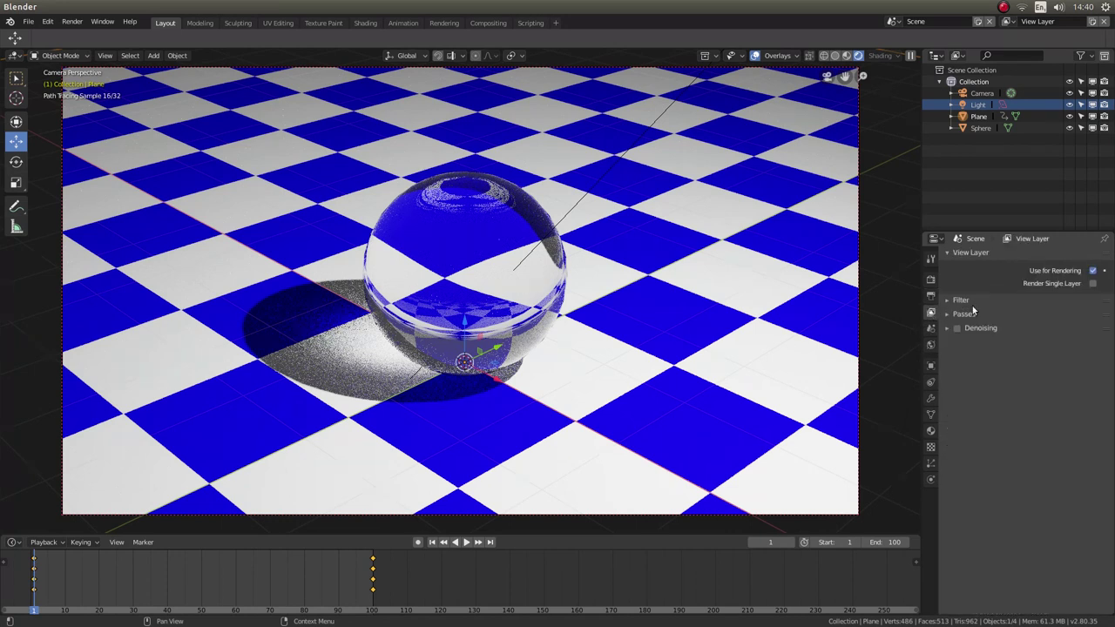
{"action": "left_click", "coordinate": [959, 329]}
{"action": "left_click", "coordinate": [931, 295]}
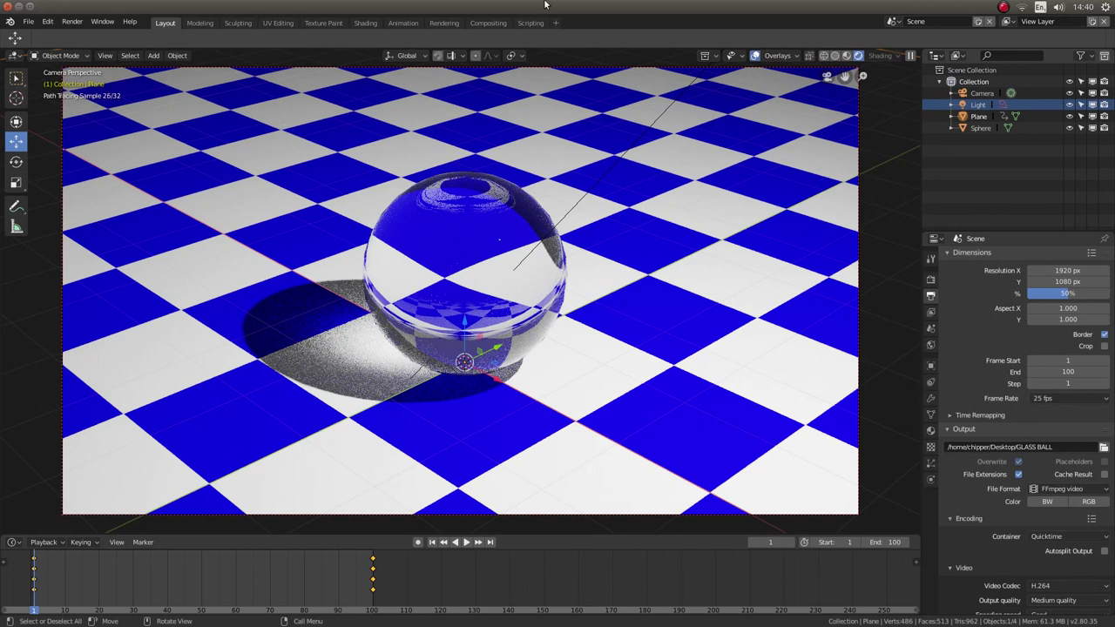
Render all 100 animation frames with Render Animation, then close the finished render window.
{"action": "left_click", "coordinate": [73, 22]}
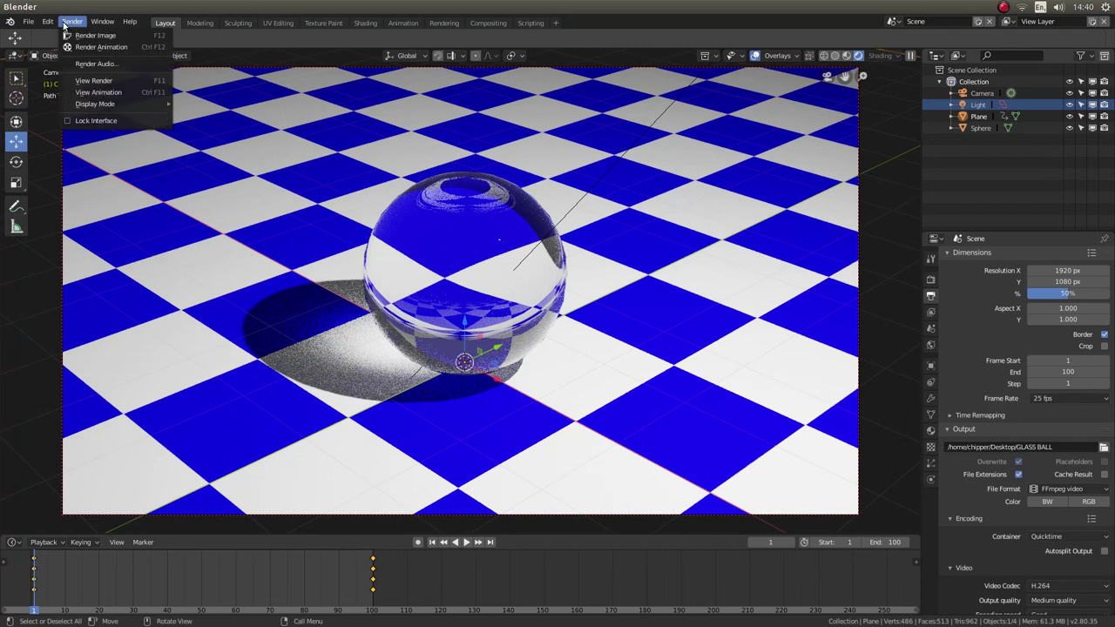
{"action": "left_click", "coordinate": [110, 49]}
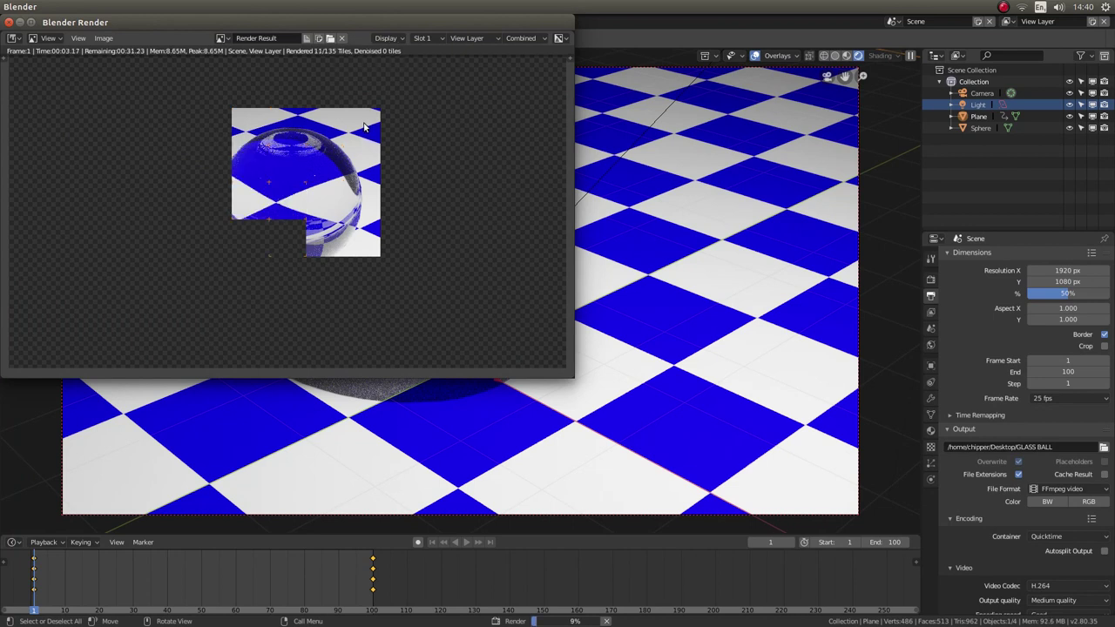
{"action": "scroll", "coordinate": [331, 154], "scroll_direction": "up", "scroll_amount": 1}
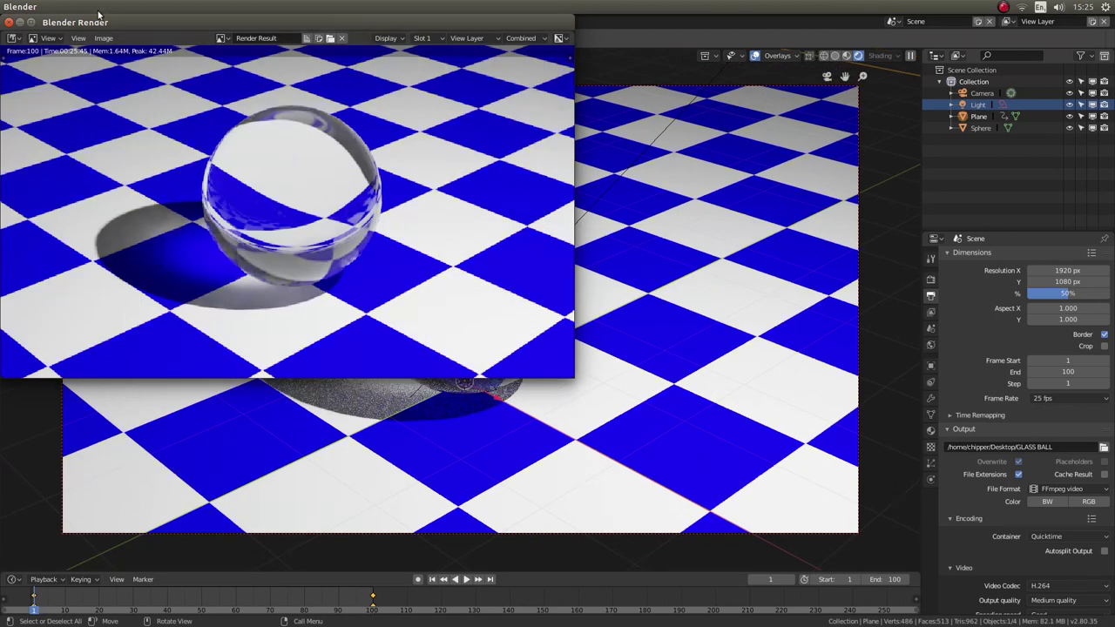
{"action": "left_click", "coordinate": [19, 23]}
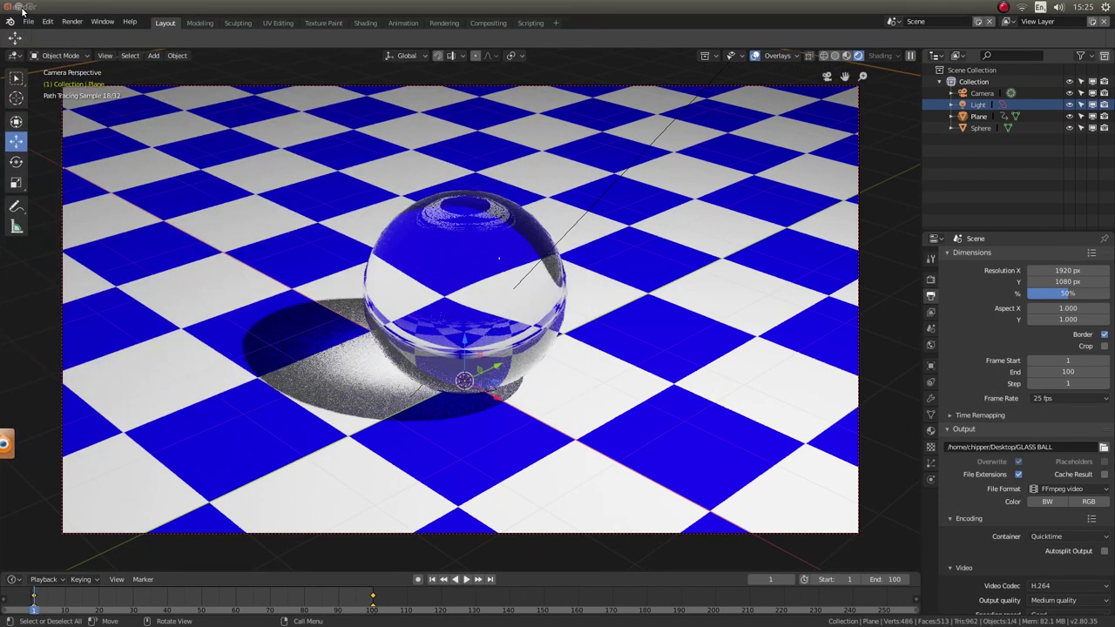
Close Blender and play GLASS BALL0001-0100.mov from the Desktop in Videos.
{"action": "left_click", "coordinate": [20, 7]}
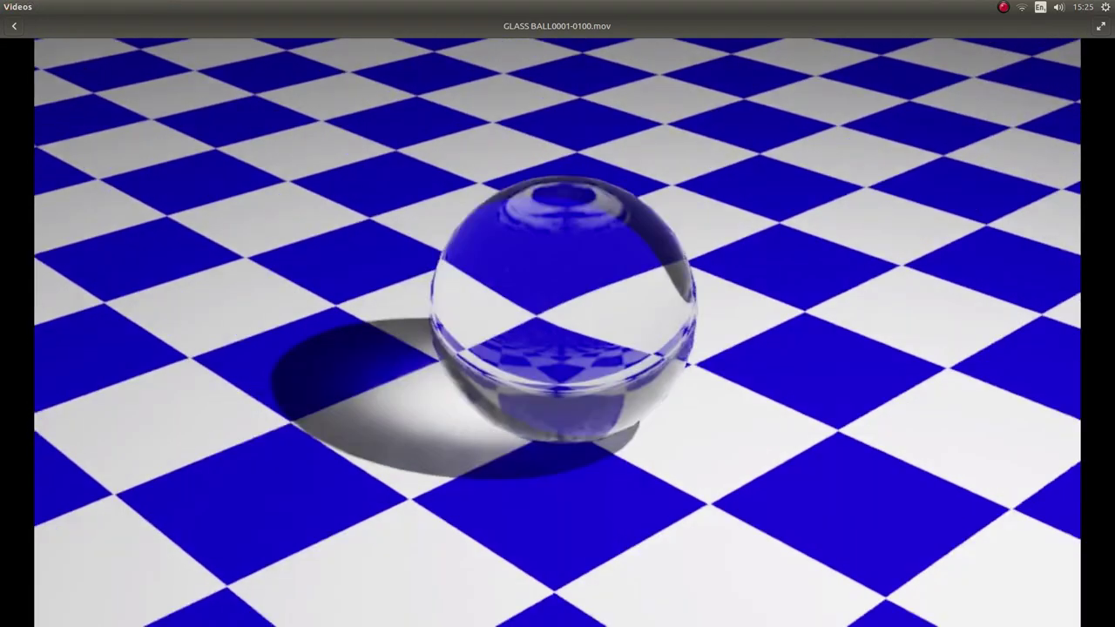
{"action": "mouse_move", "coordinate": [204, 423]}
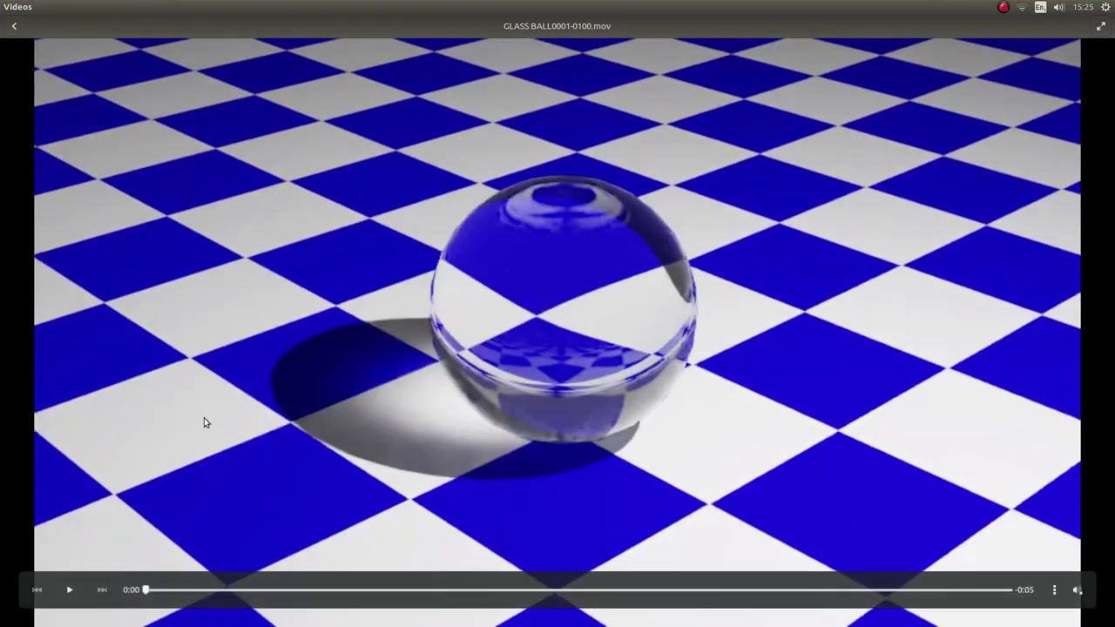
{"action": "left_click", "coordinate": [71, 592]}
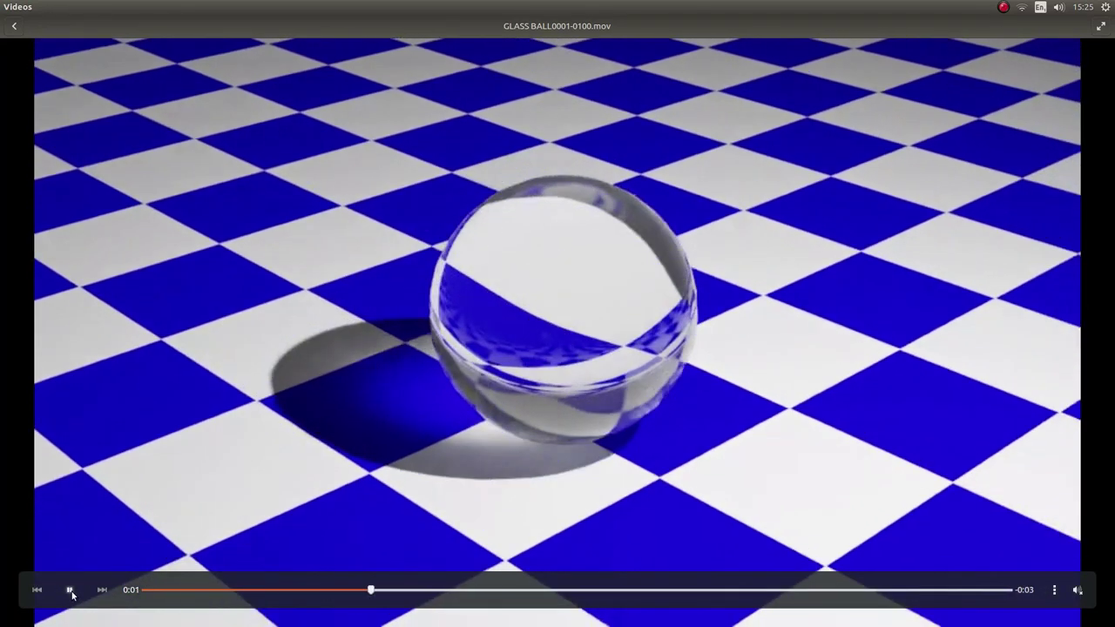